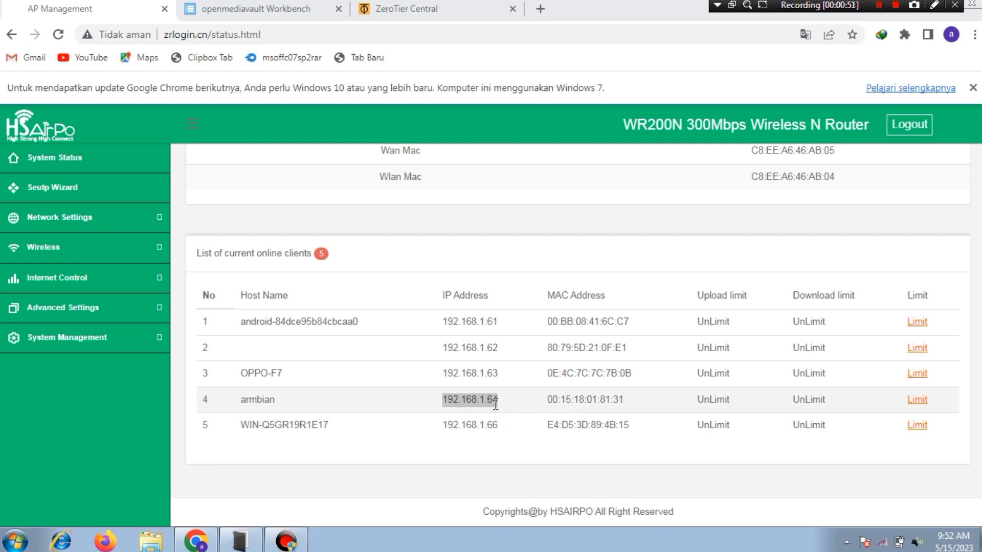
# Step: Sign in to openmediavault with the saved administrator credentials, revealing the password first
pyautogui.click(294, 8)
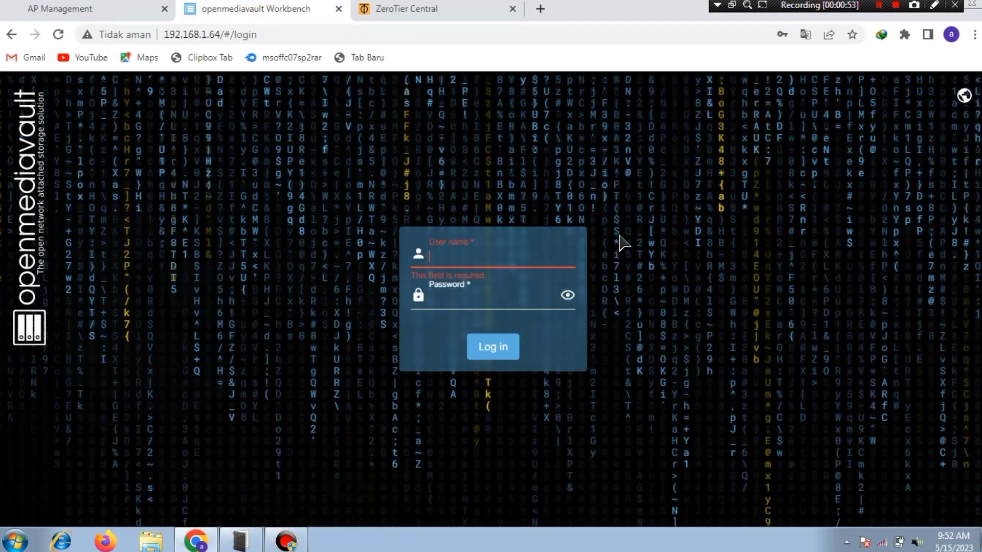
pyautogui.click(467, 258)
pyautogui.click(557, 300)
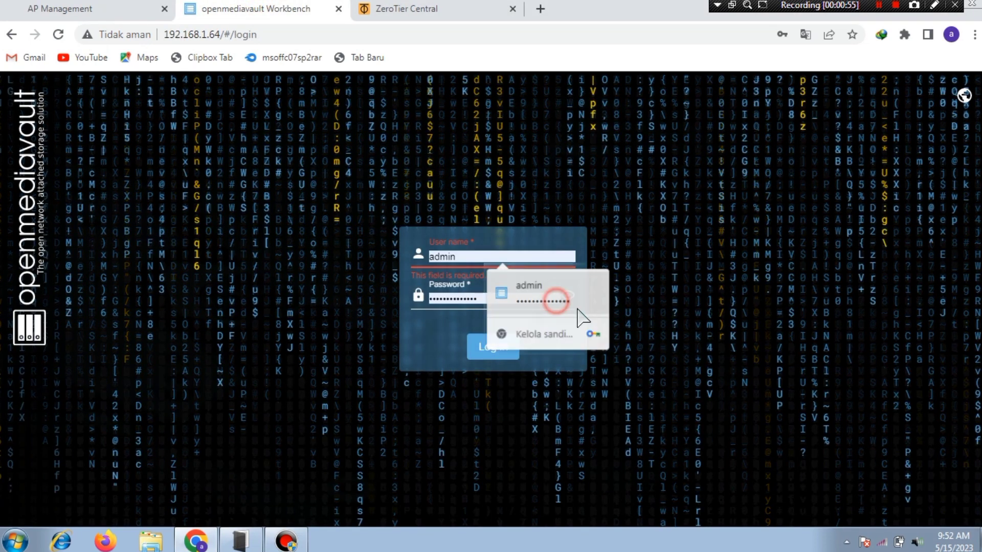
pyautogui.click(567, 297)
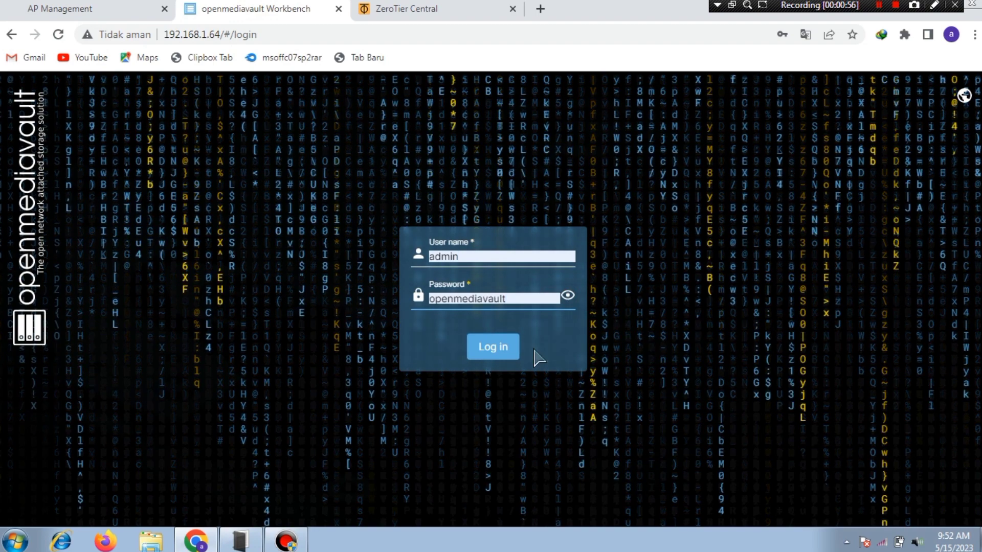
pyautogui.click(503, 358)
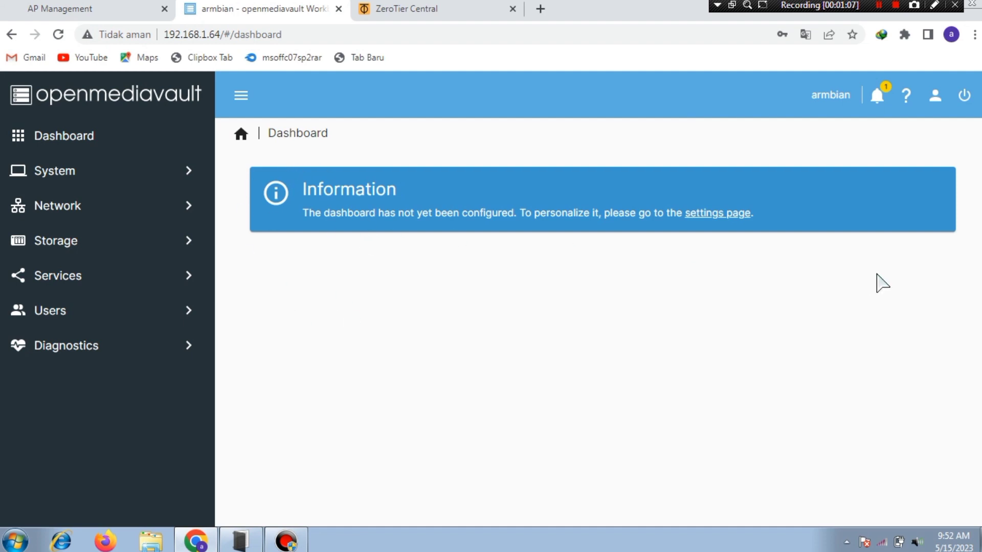
# Step: Enable every dashboard widget in the dashboard settings and save the selection
pyautogui.click(710, 215)
pyautogui.click(249, 193)
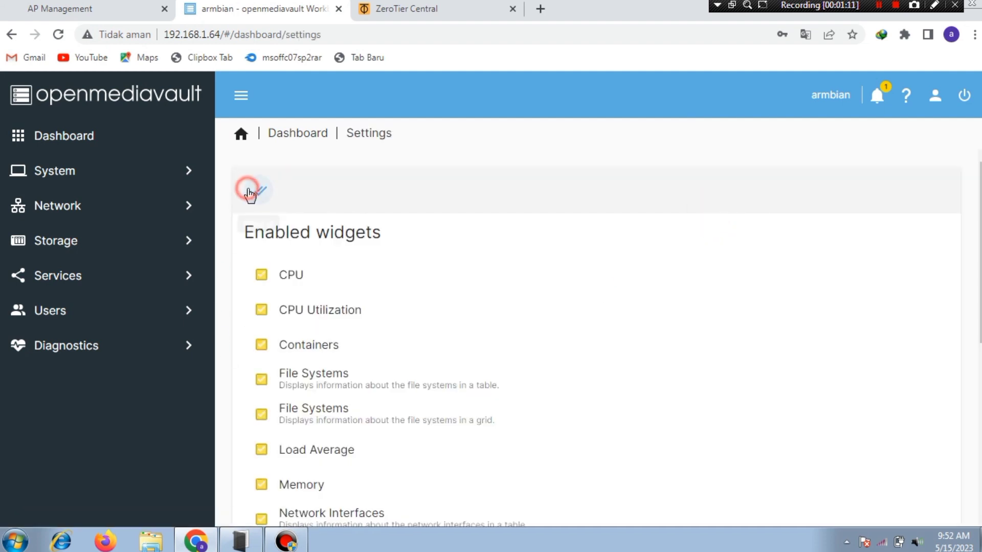
pyautogui.scroll(-5, 951, 331)
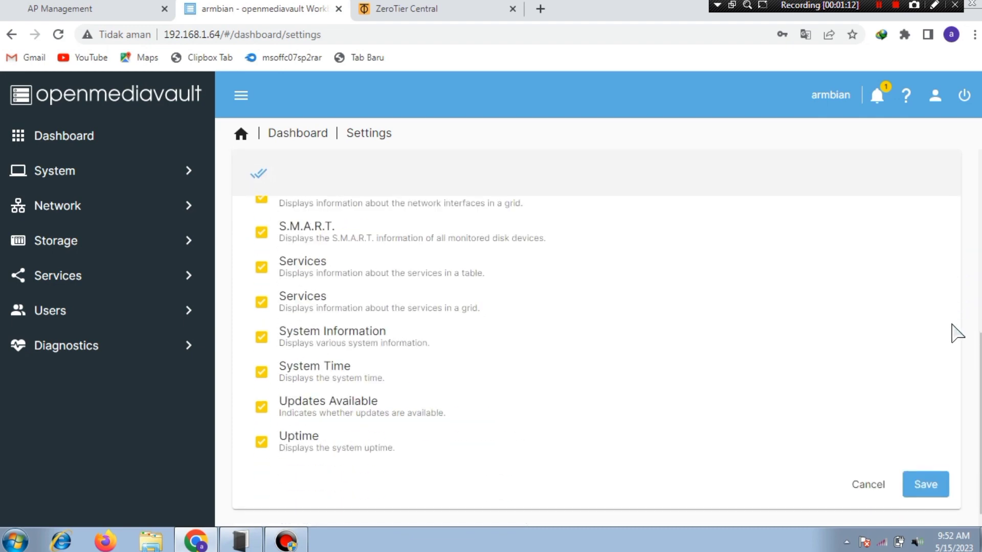
pyautogui.click(920, 484)
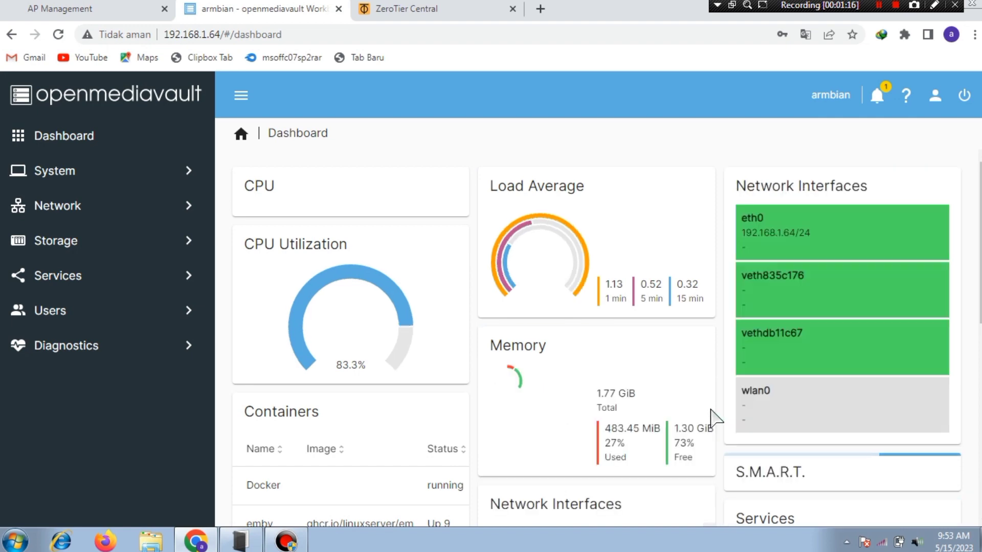
# Step: Scroll through the dashboard to review the CPU, memory, file system and services cards
pyautogui.scroll(-7, 647, 391)
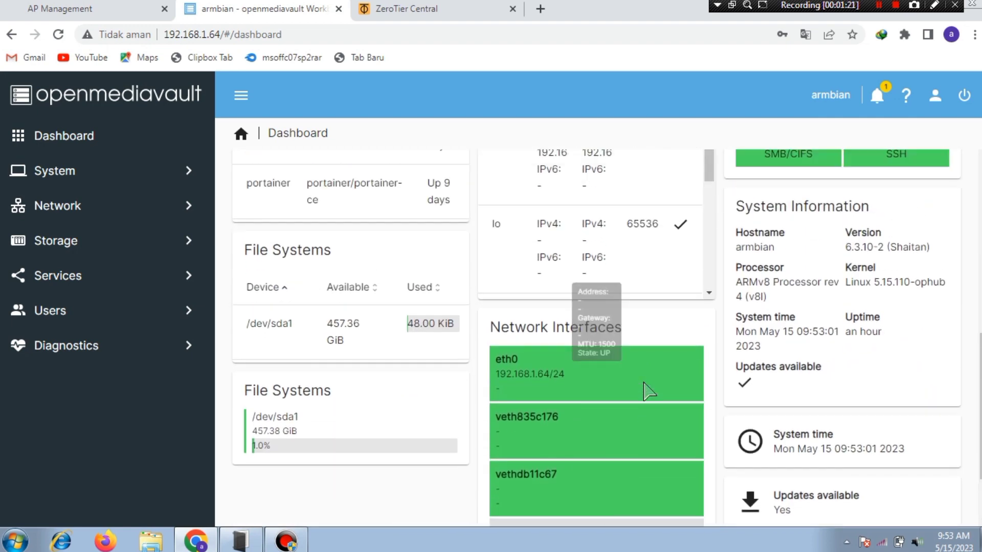
pyautogui.scroll(5, 647, 391)
pyautogui.scroll(-7, 900, 381)
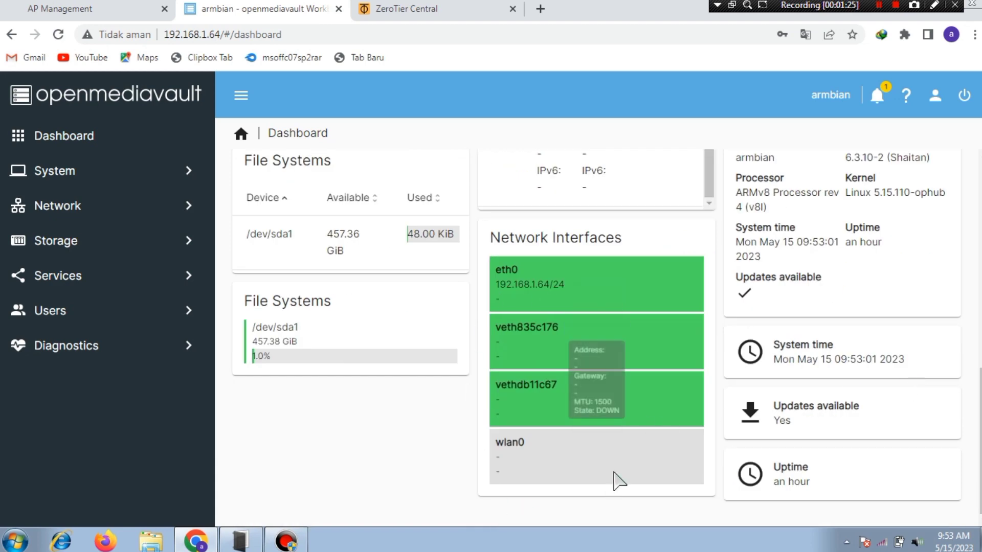
pyautogui.moveTo(565, 295)
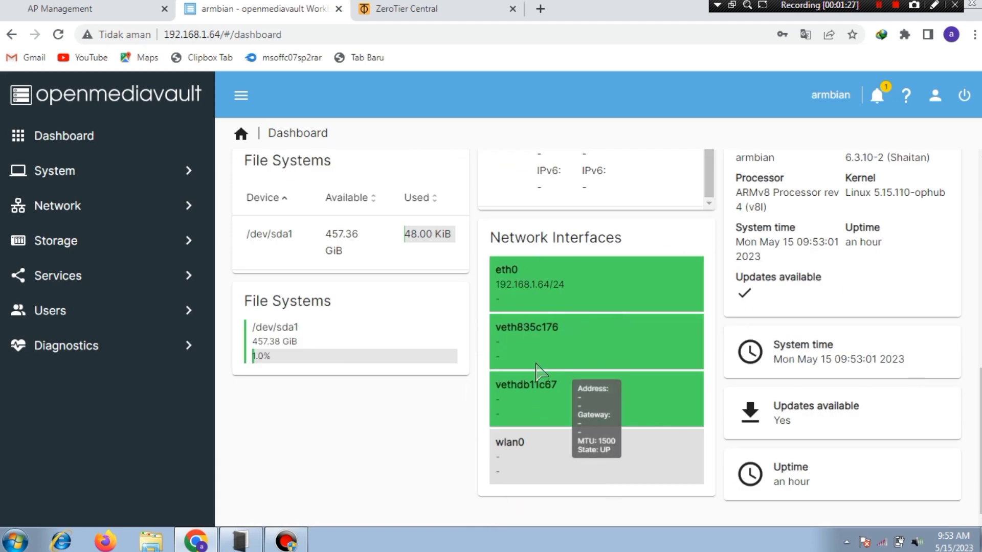
pyautogui.scroll(8, 869, 353)
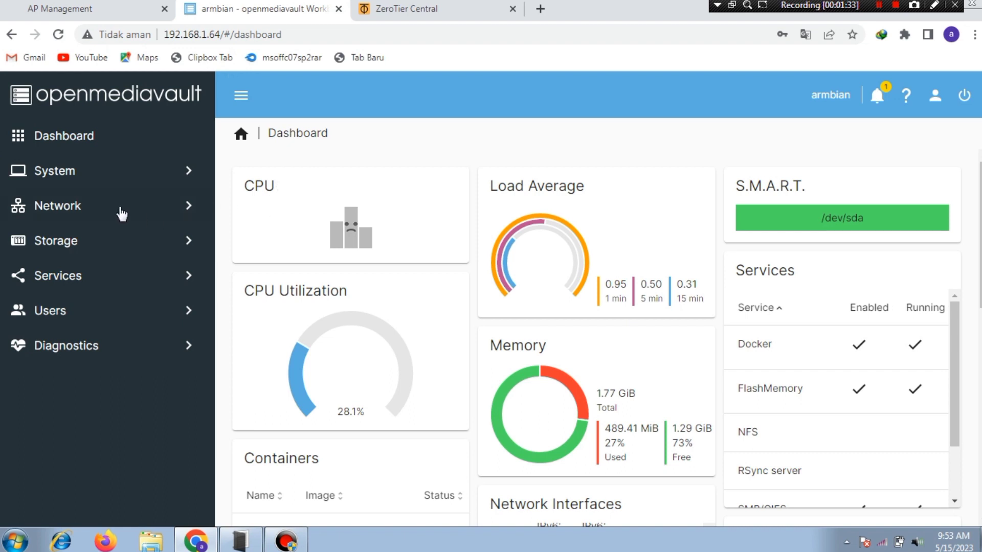
# Step: Open the Users list and start creating a new user
pyautogui.click(51, 311)
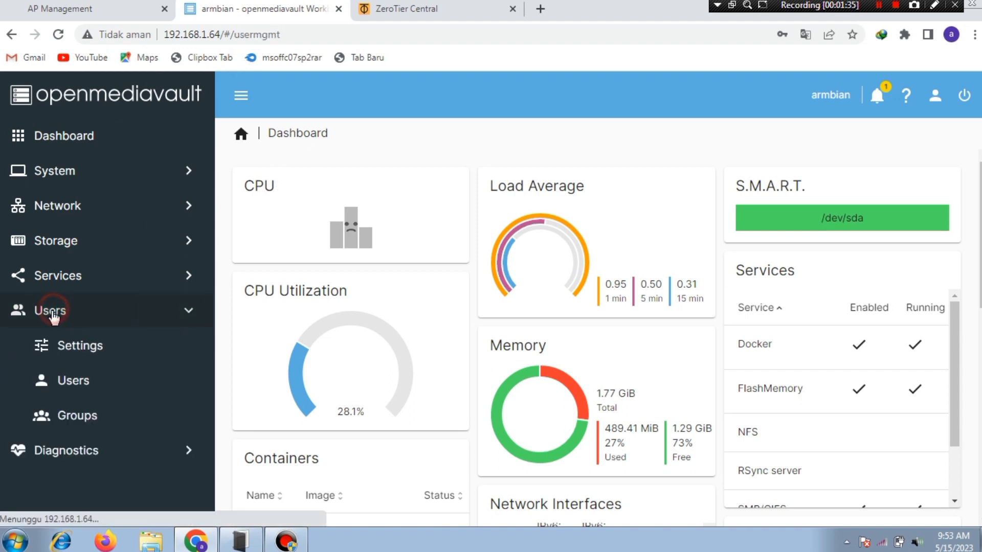
pyautogui.click(83, 397)
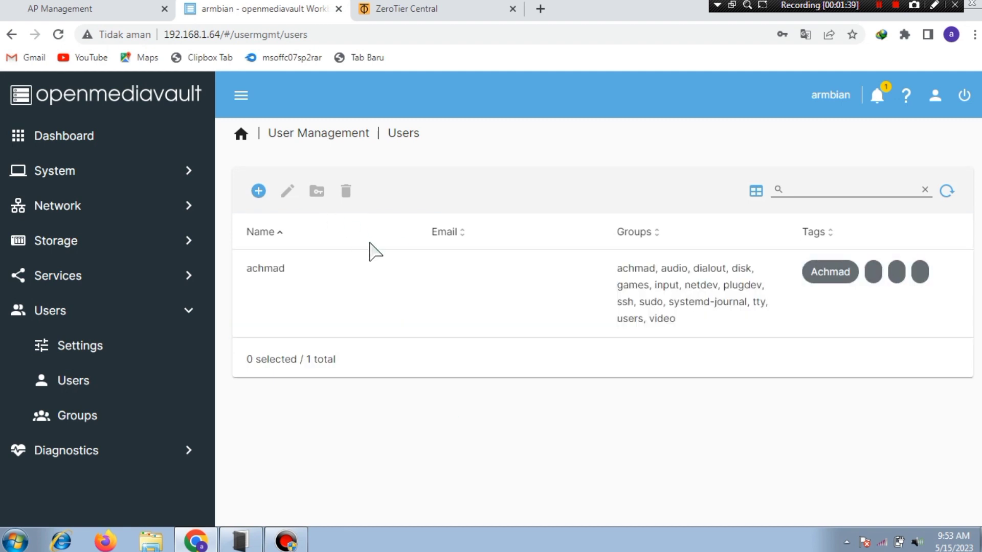
pyautogui.click(257, 192)
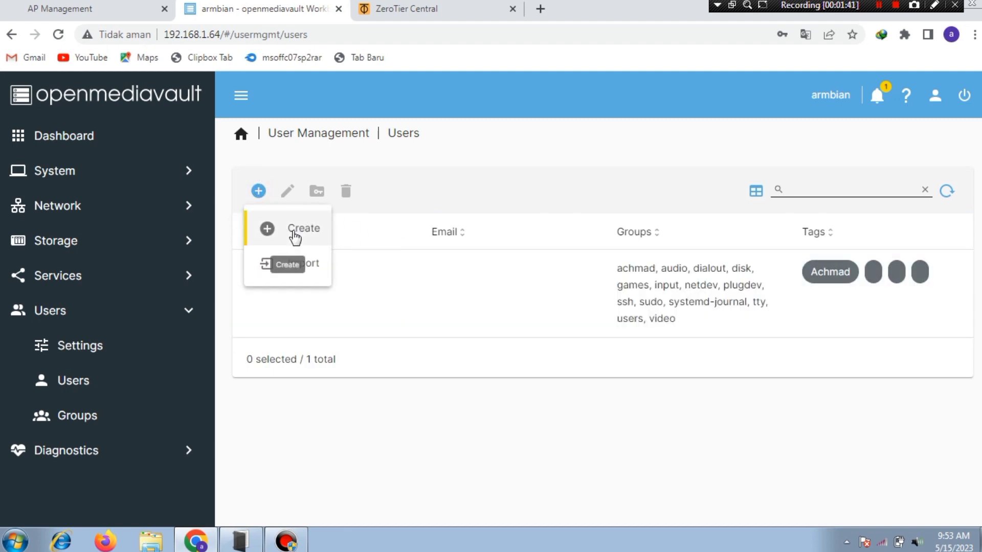
pyautogui.click(265, 231)
# Step: Enter the new user's name and password twice, save, and dismiss Chrome's save-password offer
pyautogui.click(341, 202)
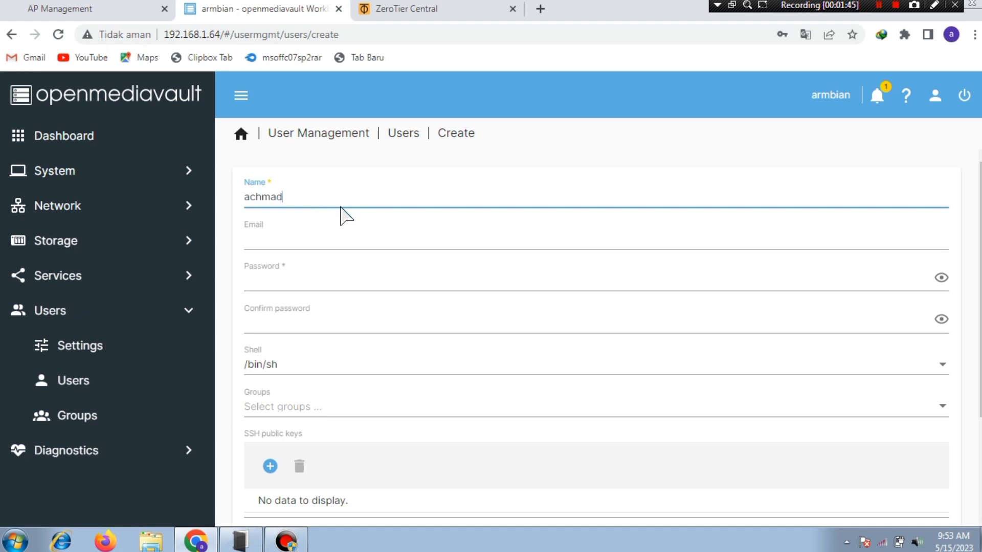
pyautogui.click(326, 279)
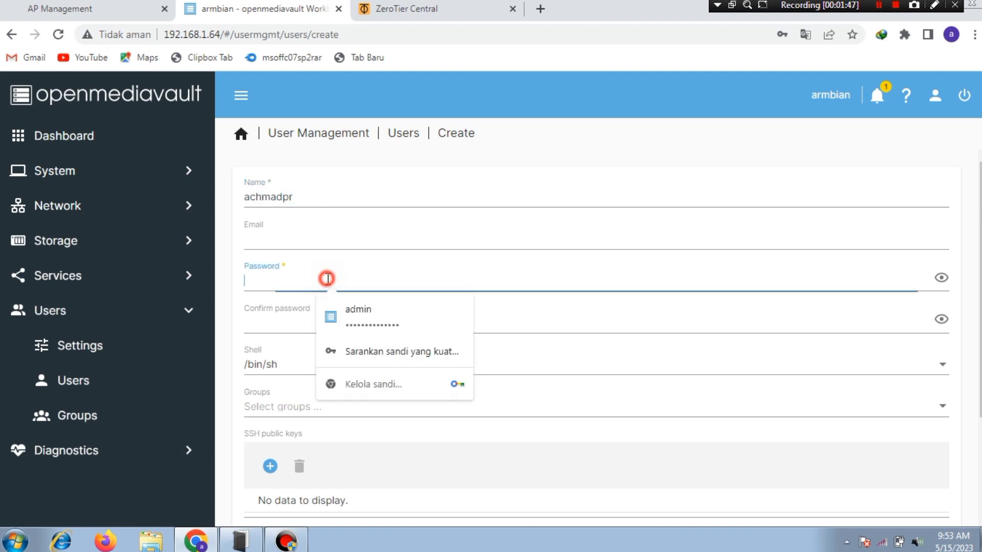
pyautogui.click(275, 320)
pyautogui.write('1')
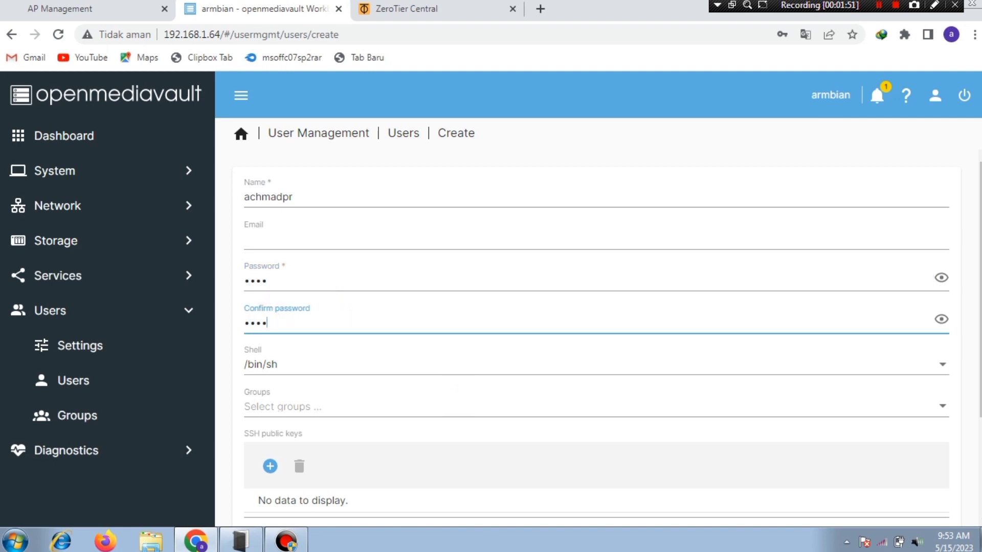
pyautogui.scroll(-3, 596, 332)
pyautogui.click(925, 505)
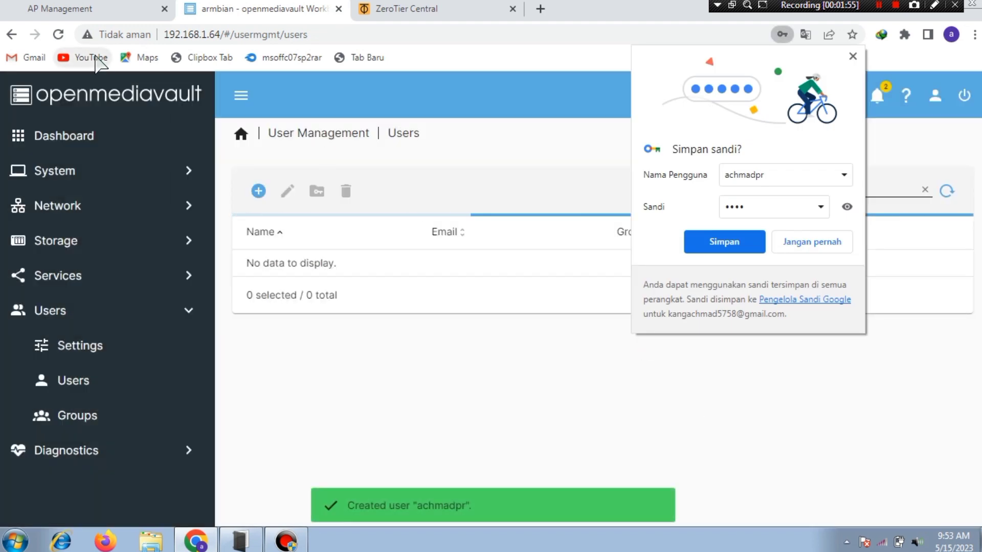
pyautogui.click(852, 56)
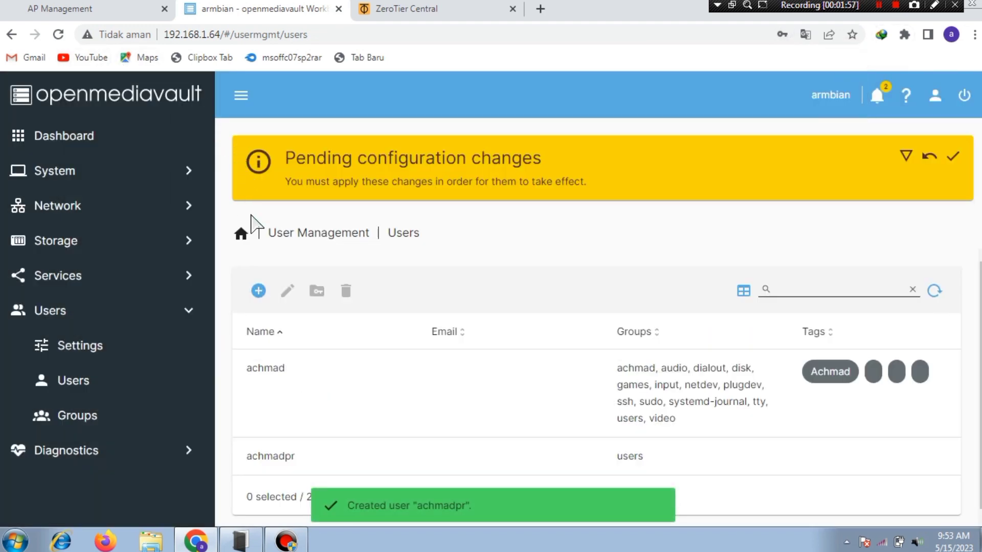
pyautogui.click(258, 285)
# Step: Create a second user with name and confirmed password, dismissing Chrome's password popups
pyautogui.click(304, 323)
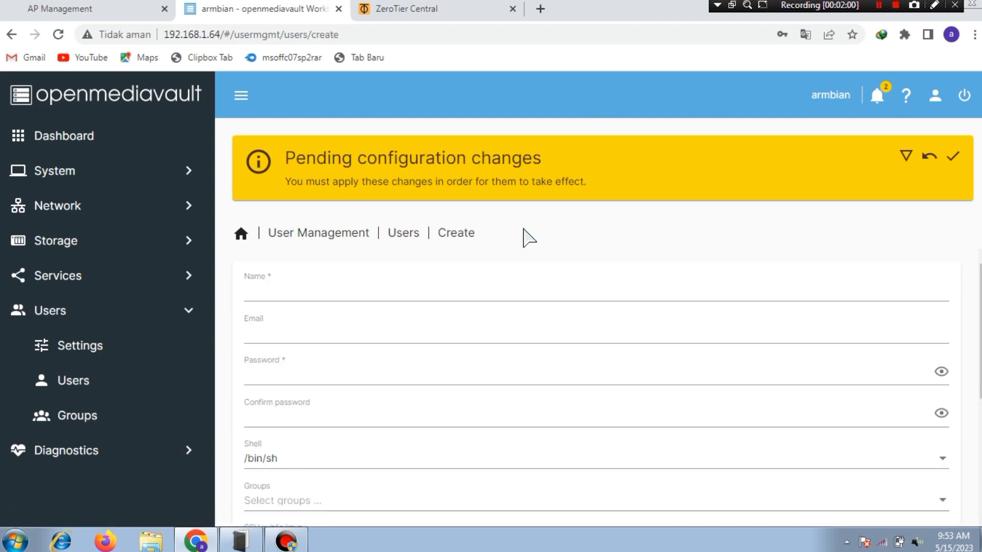
pyautogui.click(379, 291)
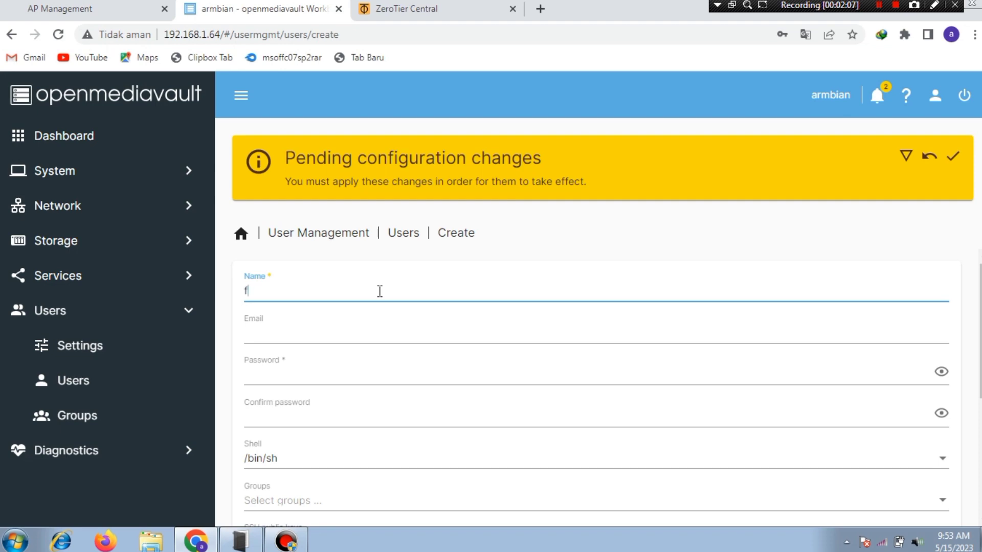
pyautogui.click(309, 379)
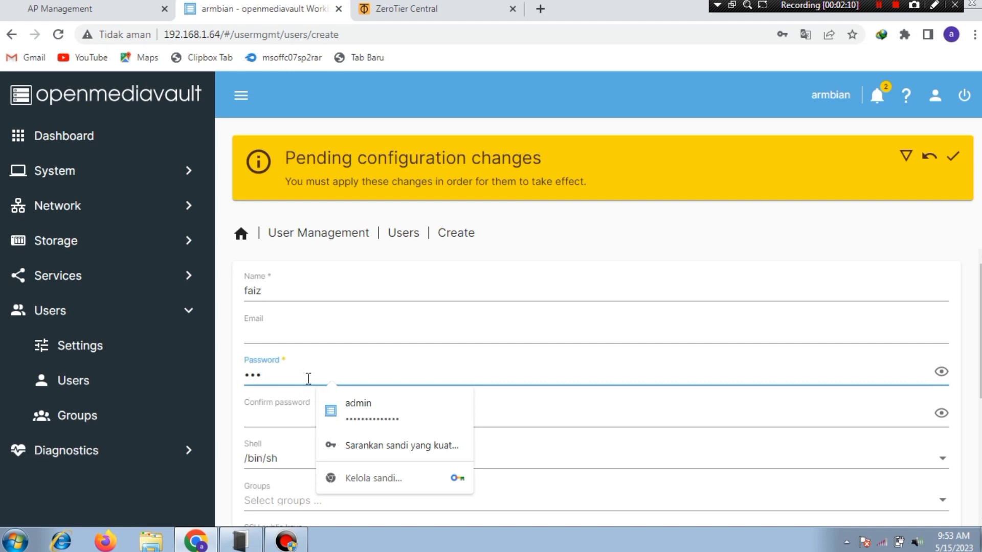
pyautogui.doubleClick(308, 378)
pyautogui.click(260, 415)
pyautogui.write('12')
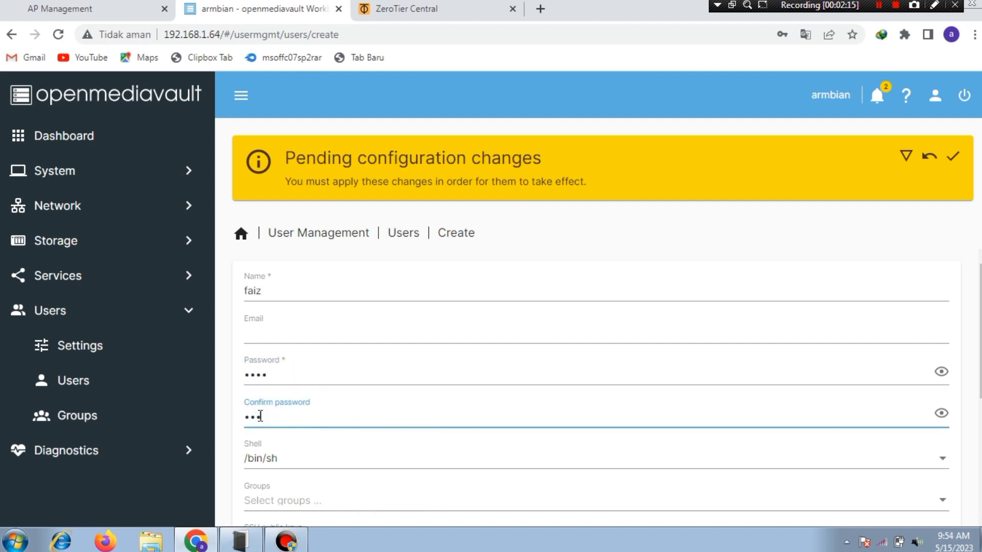
pyautogui.scroll(-5, 329, 459)
pyautogui.click(929, 485)
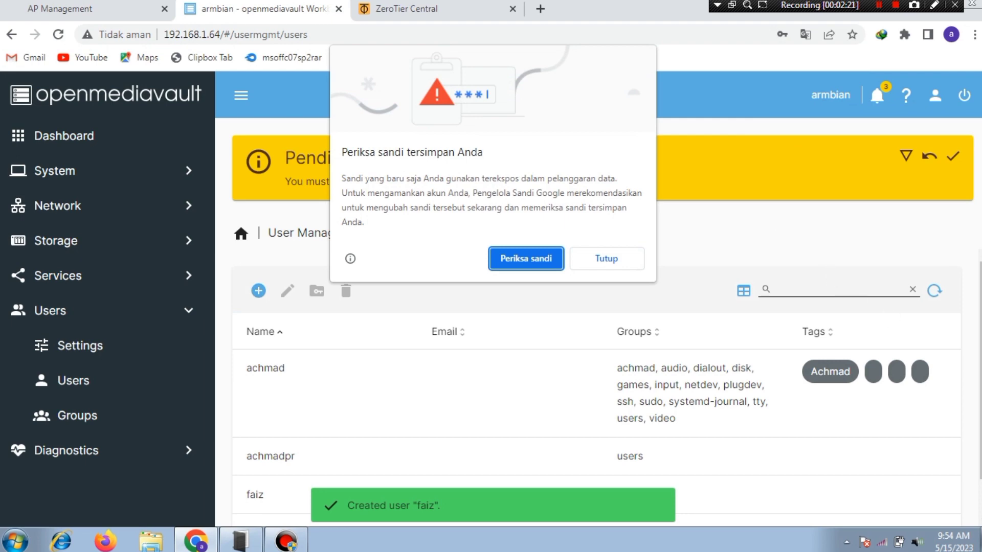
pyautogui.click(601, 258)
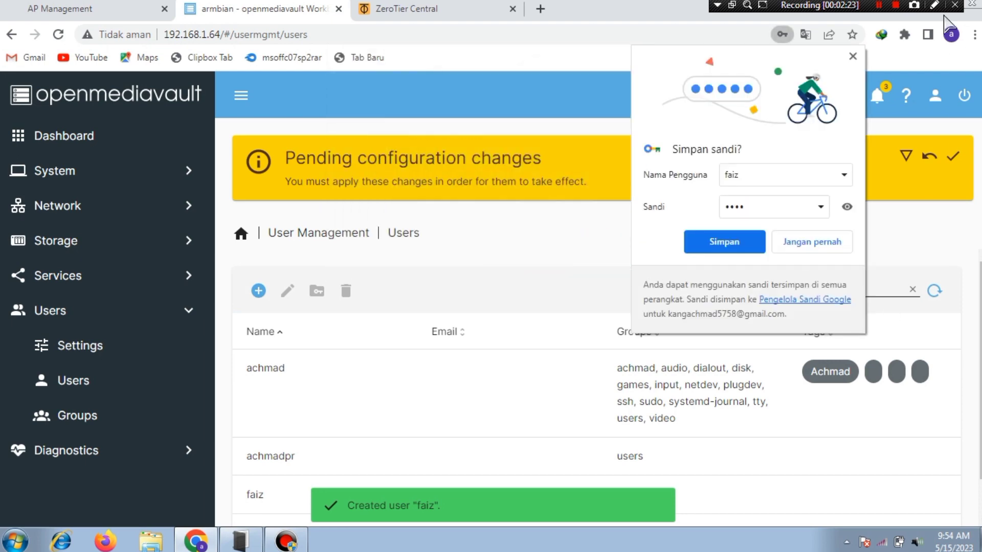
pyautogui.click(860, 61)
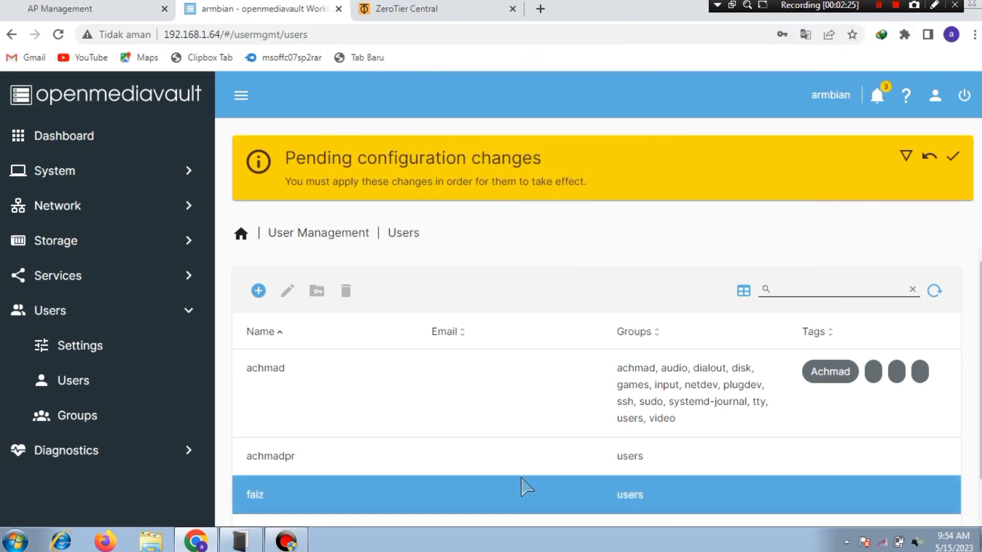
# Step: Give the first new user Read/Write permission on the data shared folder
pyautogui.click(532, 468)
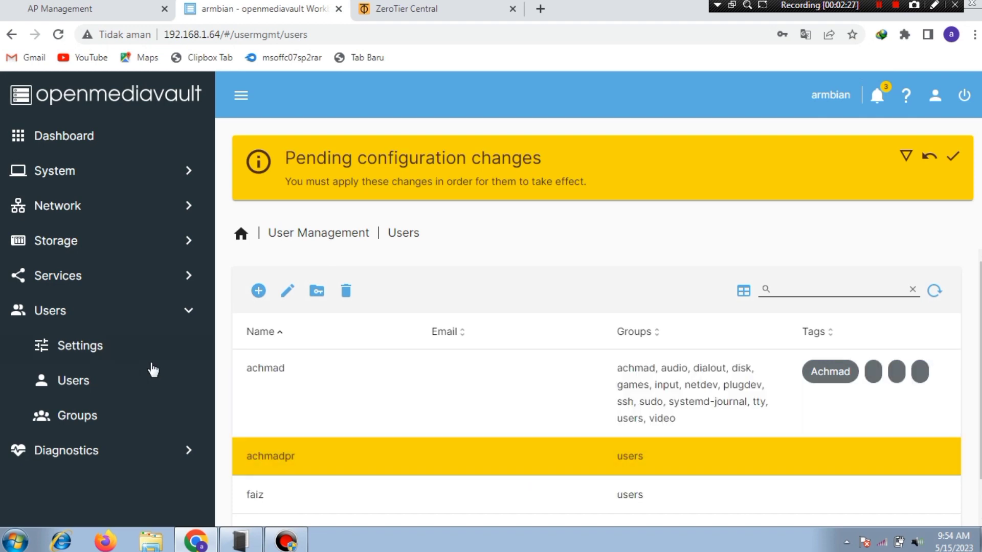
pyautogui.click(313, 299)
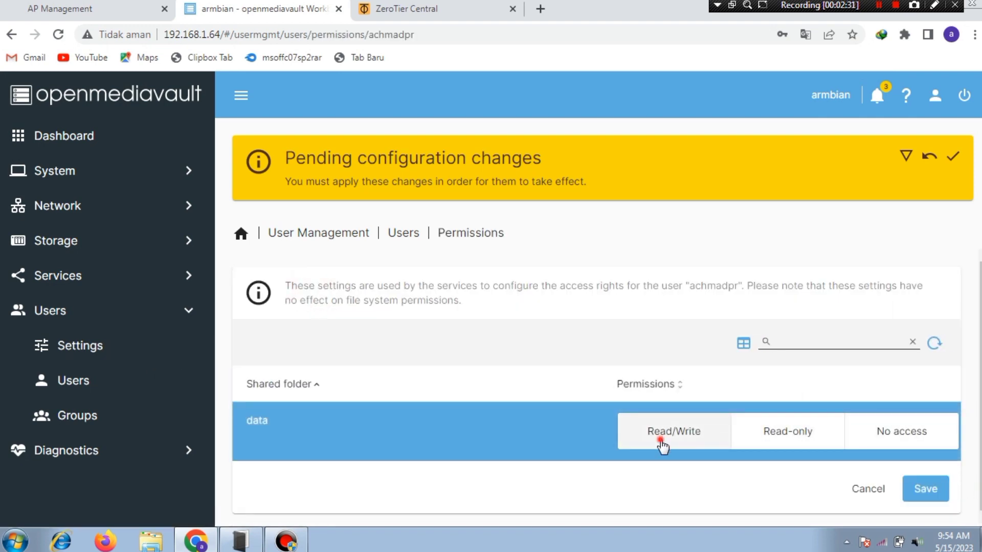
pyautogui.click(663, 442)
pyautogui.click(927, 490)
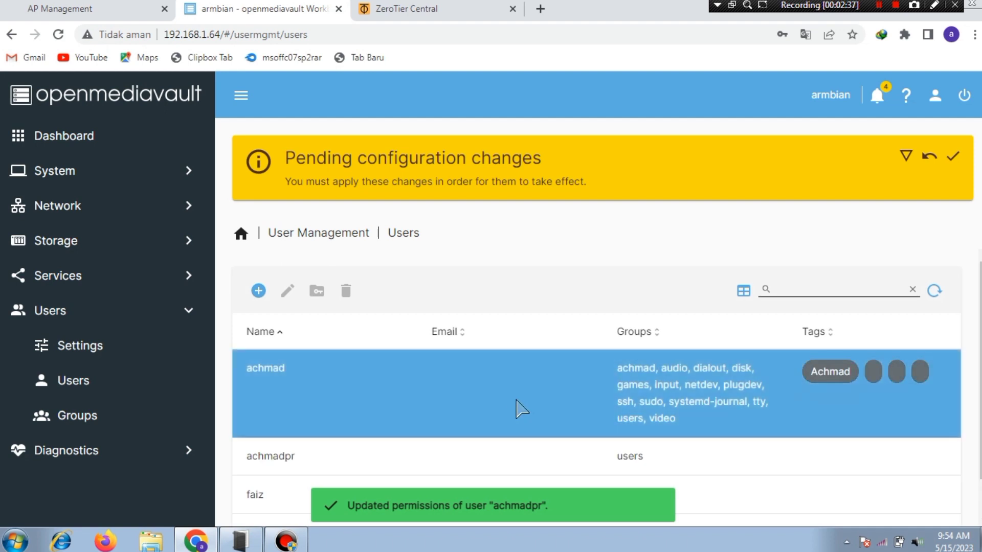
# Step: Give the second new user Read-only access to data, then apply the pending changes
pyautogui.scroll(-1, 532, 435)
pyautogui.click(535, 452)
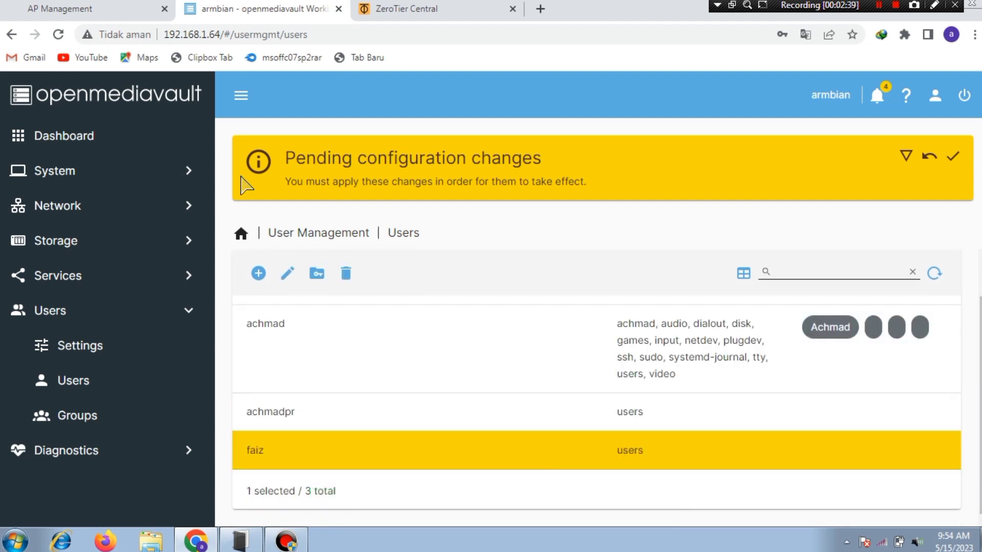
pyautogui.click(316, 276)
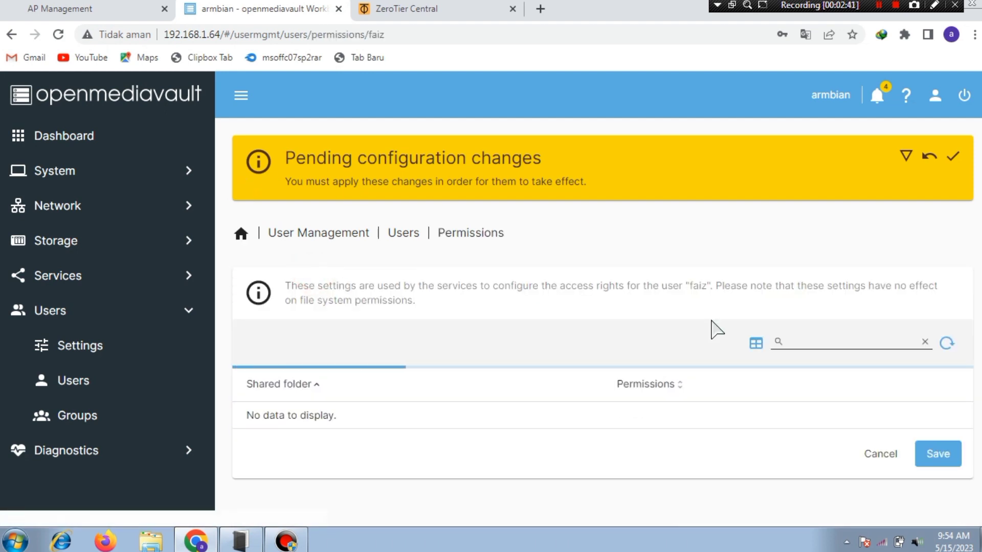
pyautogui.click(799, 433)
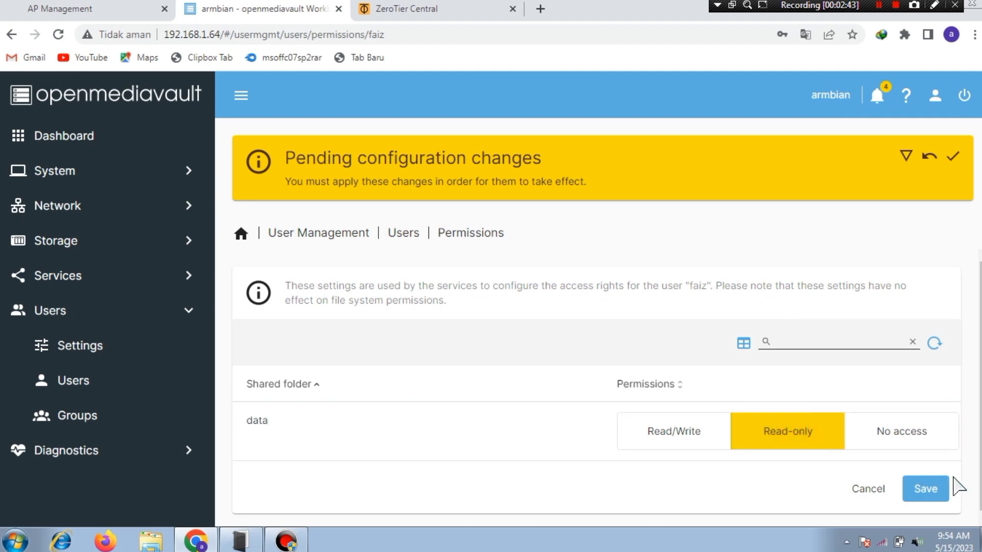
pyautogui.click(930, 493)
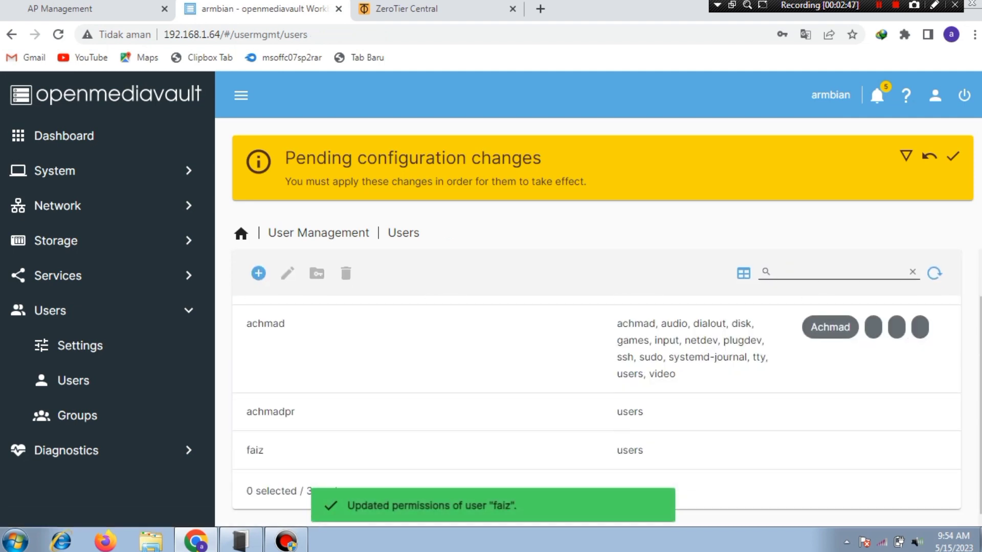
pyautogui.click(953, 156)
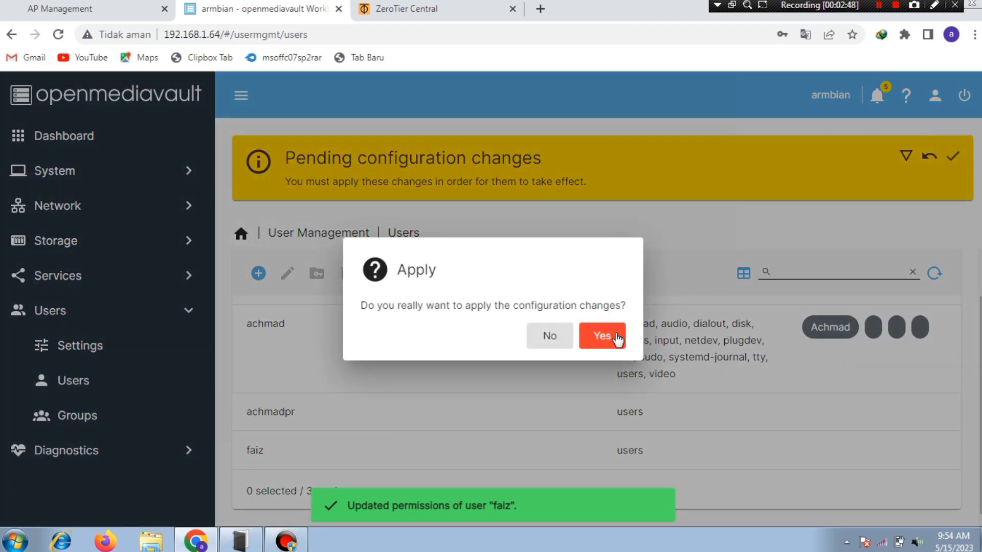
pyautogui.click(618, 338)
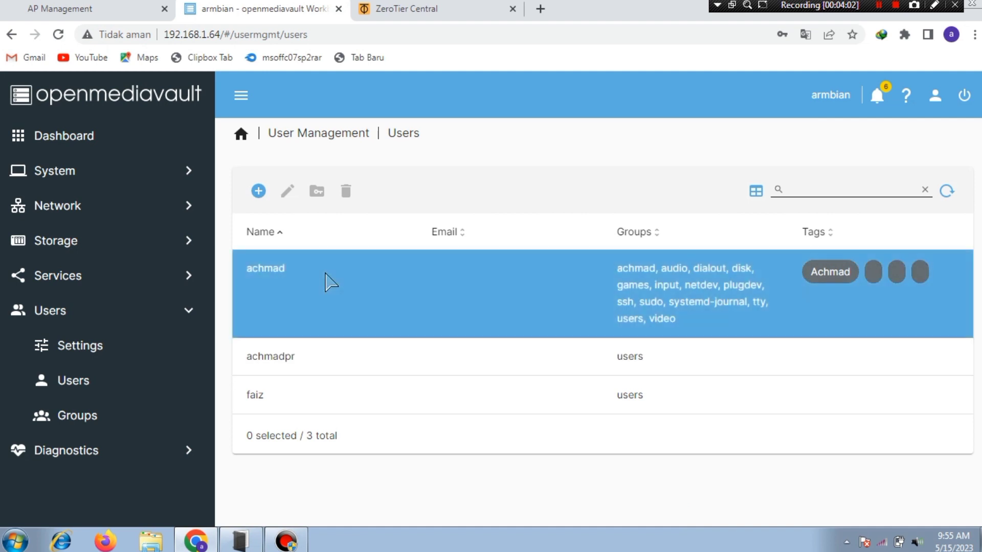
# Step: Open the data share for editing under Services > SMB/CIFS > Shares
pyautogui.click(49, 273)
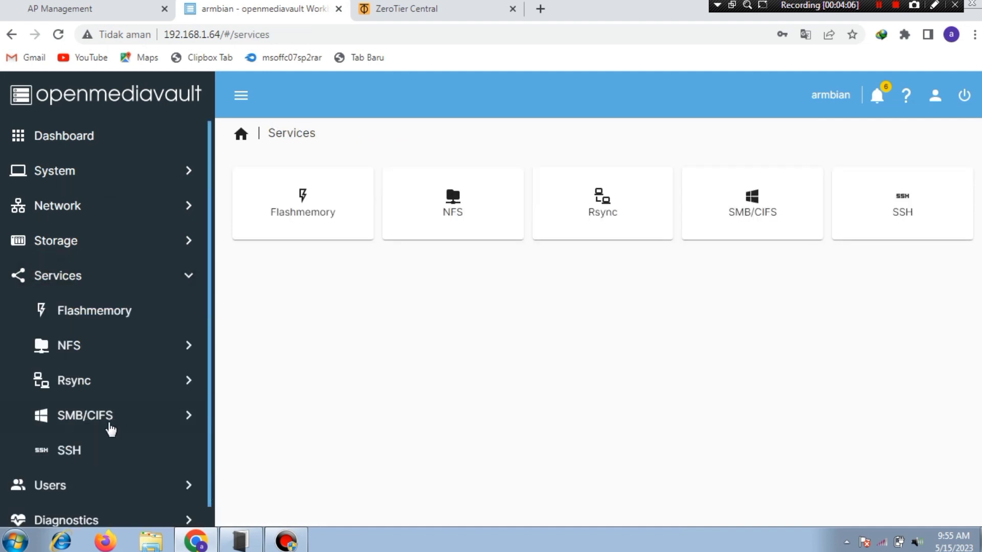
pyautogui.click(111, 430)
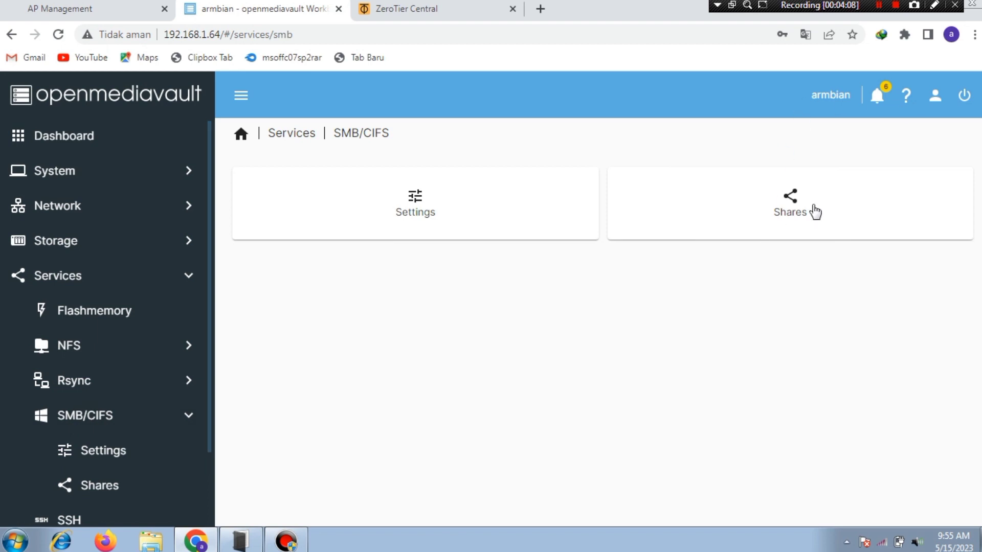
pyautogui.click(814, 211)
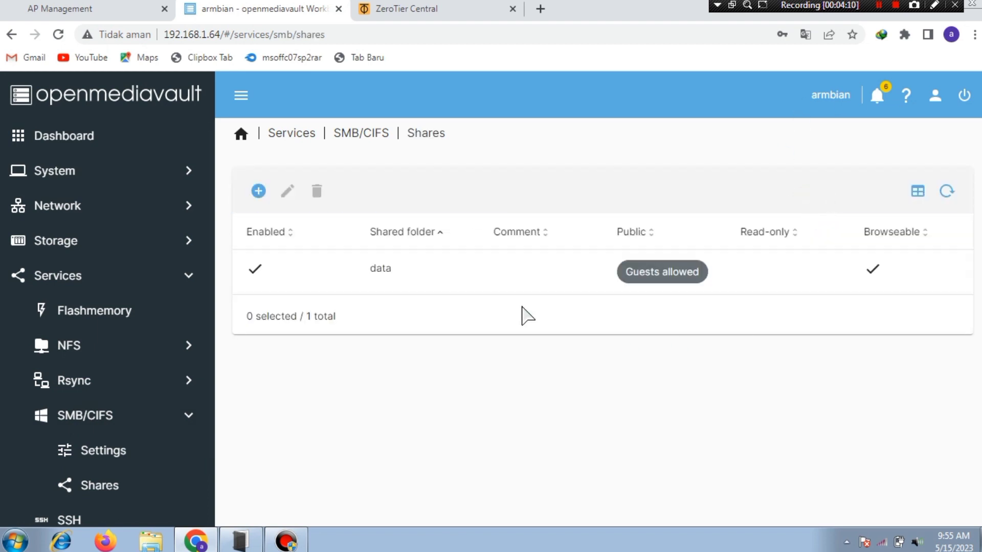
pyautogui.click(658, 259)
pyautogui.click(286, 197)
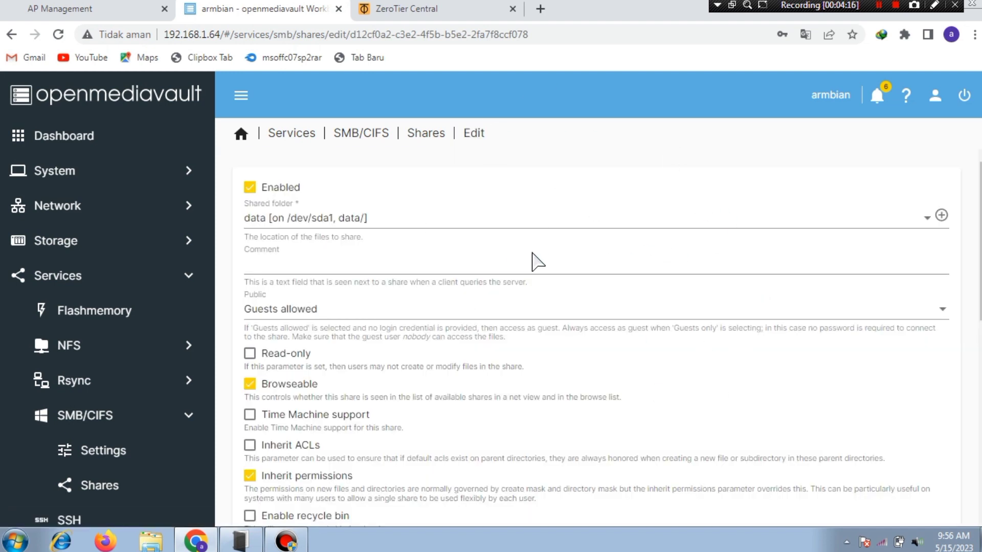
# Step: Set the data share's Public option to No, save, and apply the change
pyautogui.click(398, 309)
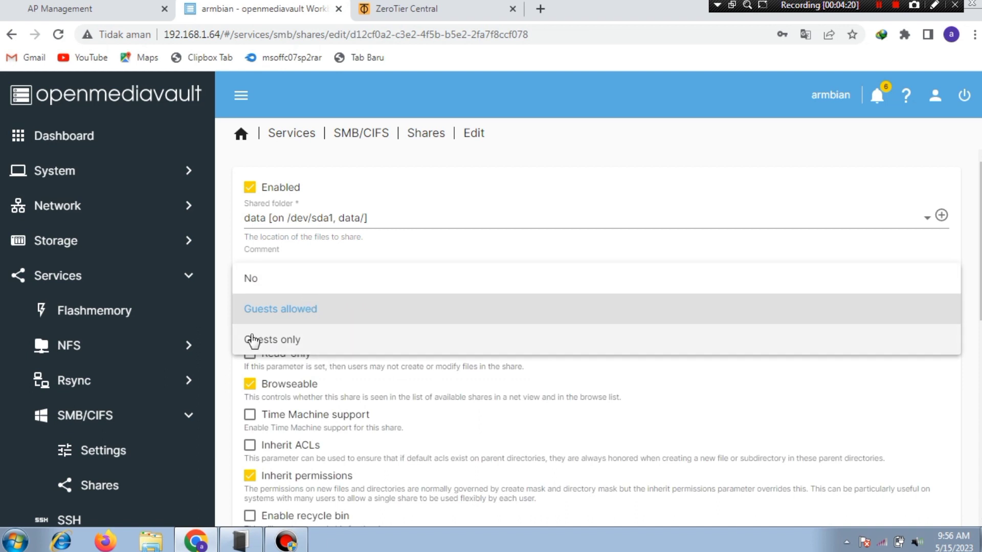
pyautogui.click(281, 278)
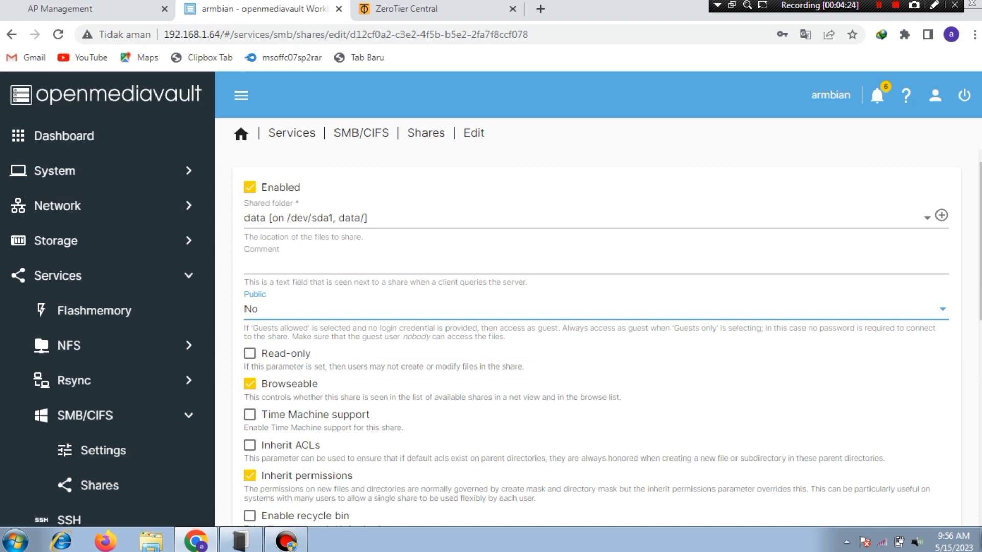
pyautogui.scroll(-8, 971, 426)
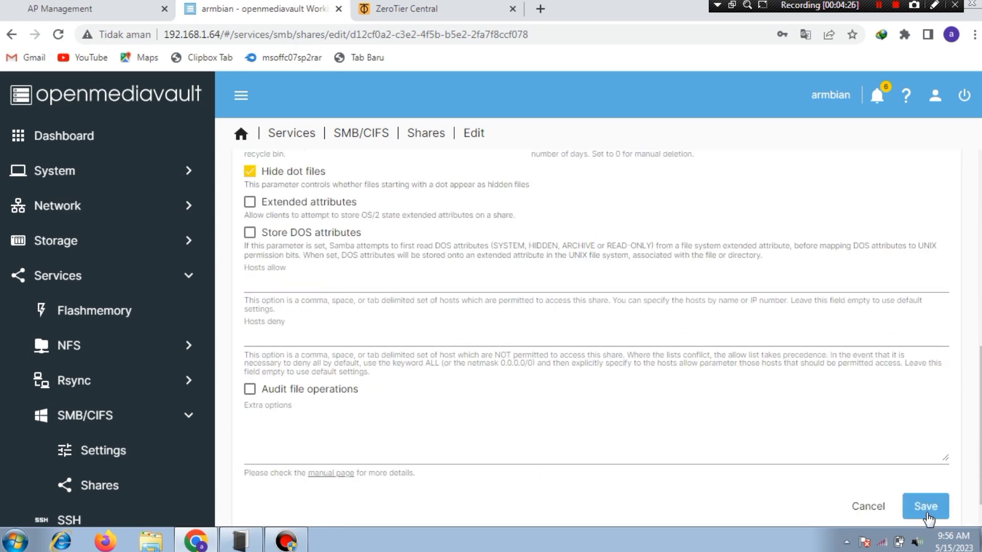
pyautogui.click(927, 513)
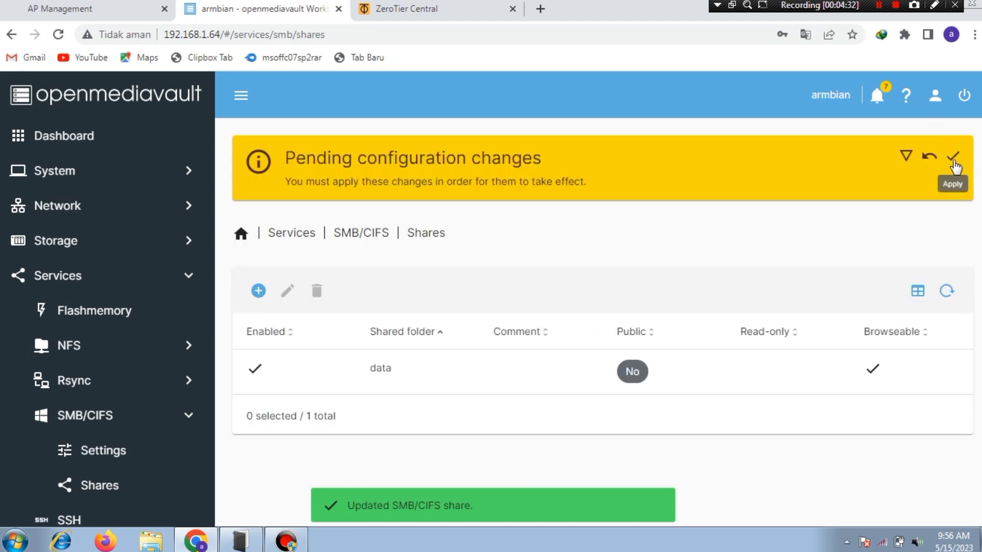
pyautogui.click(953, 157)
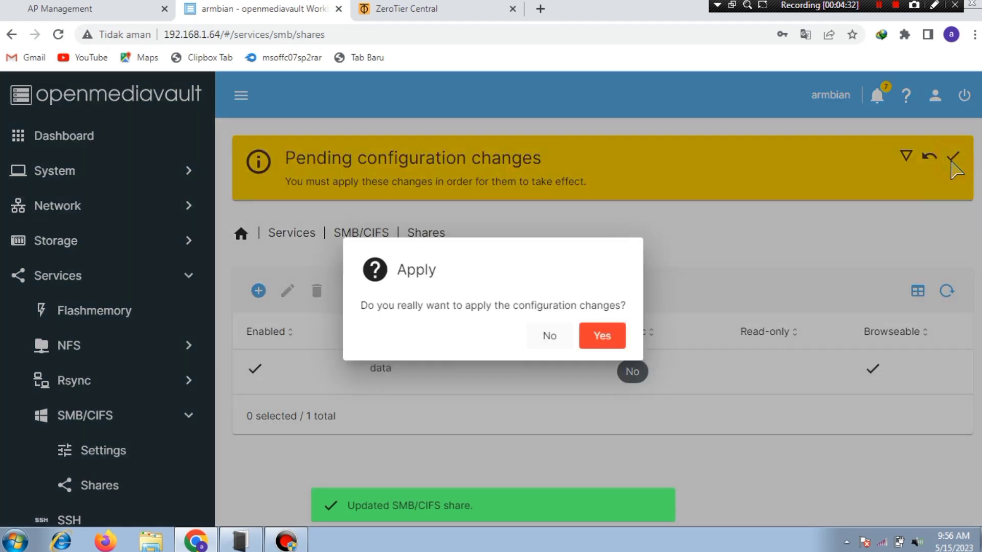
pyautogui.click(597, 333)
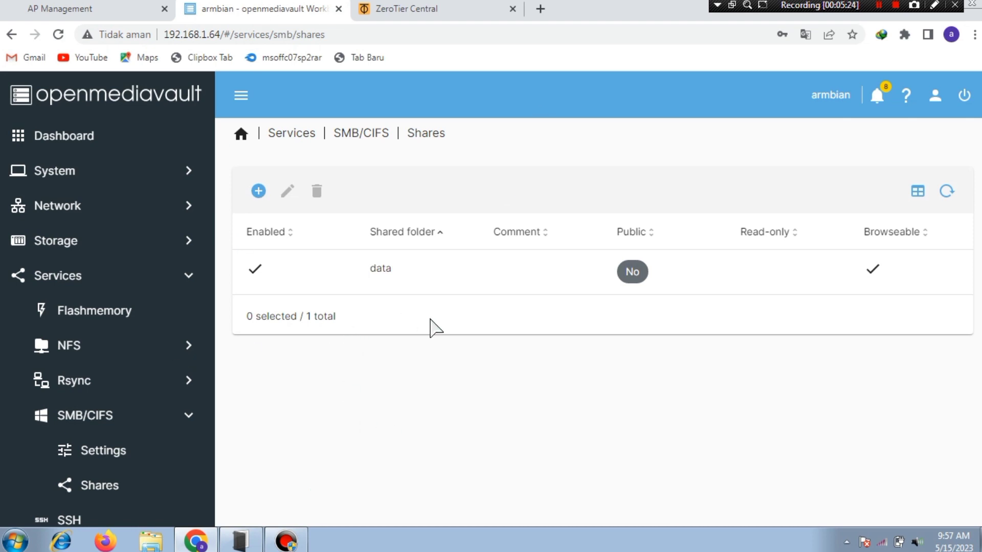
# Step: Run \\192.168.1.64 from the Windows Run box to connect to the NAS
pyautogui.press('super+r')
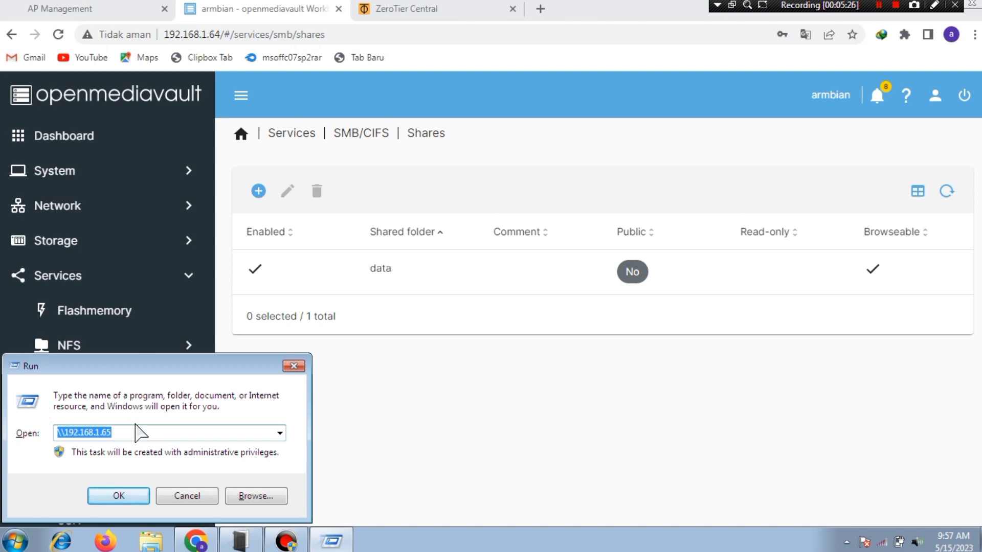
pyautogui.click(135, 430)
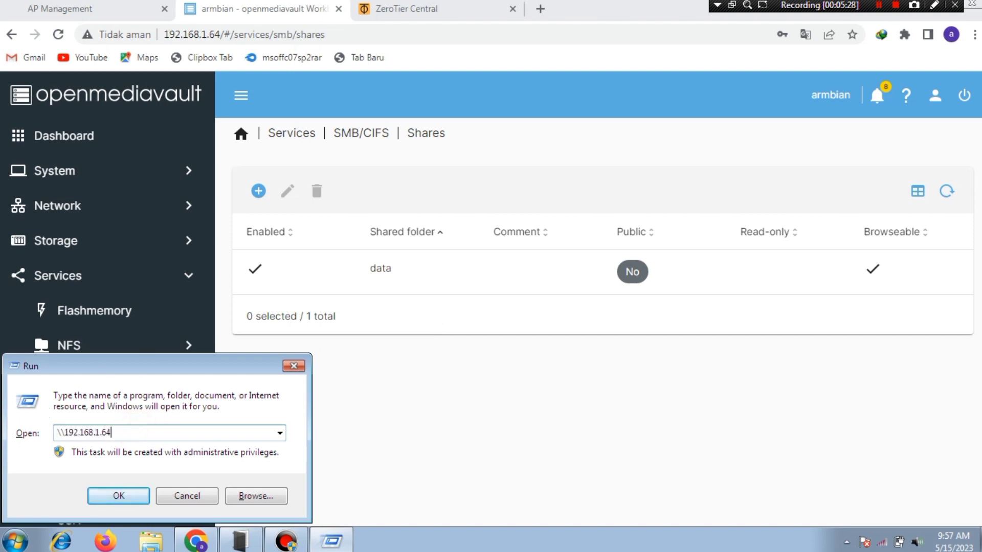
pyautogui.write('4')
pyautogui.press('Return')
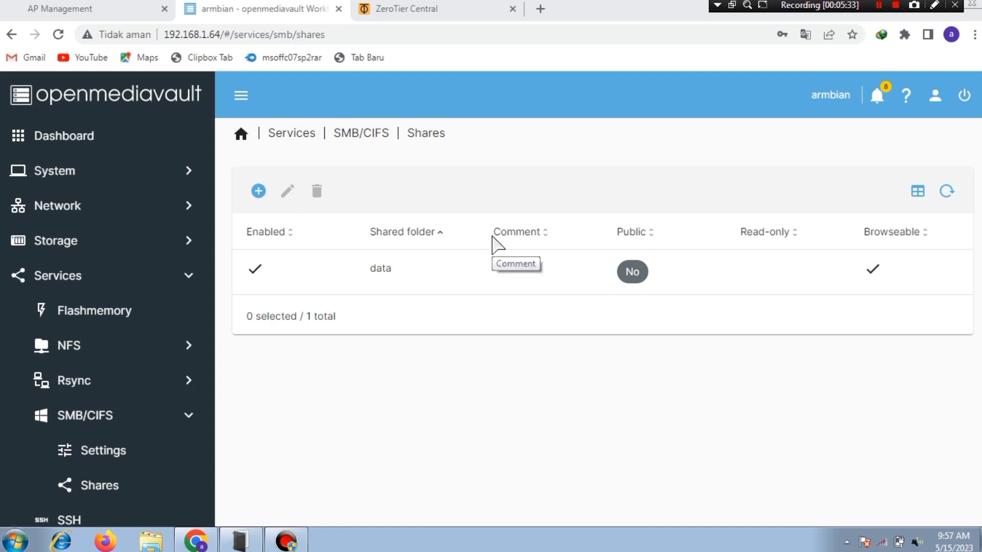
pyautogui.press('super+r')
pyautogui.click(120, 435)
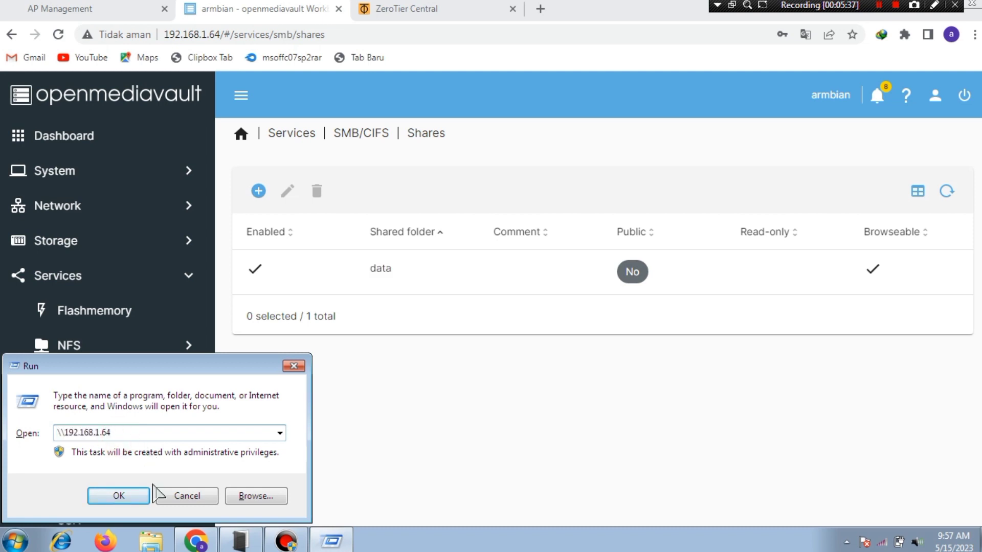
pyautogui.click(137, 490)
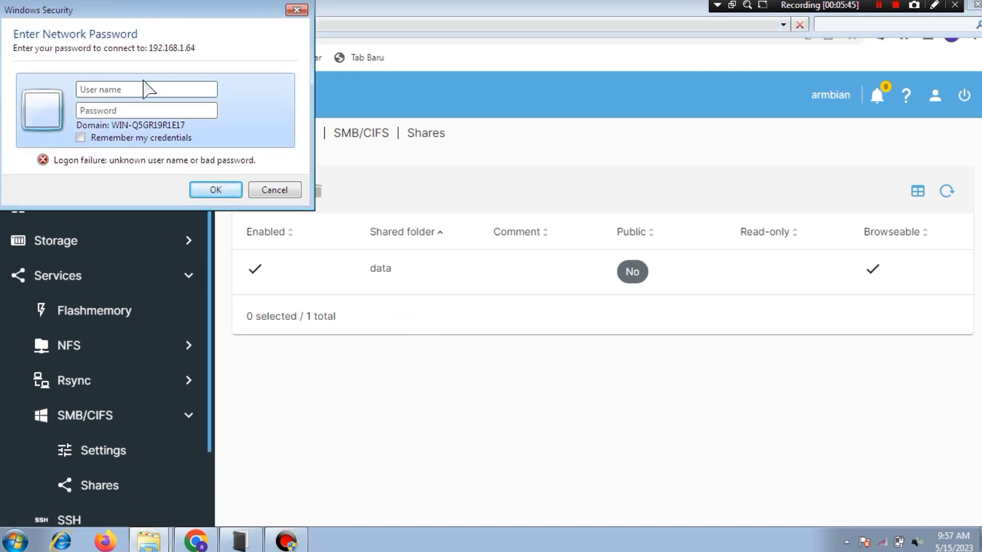
# Step: Enter a NAS user's name and password in the network credentials prompt and submit
pyautogui.click(138, 90)
pyautogui.click(137, 90)
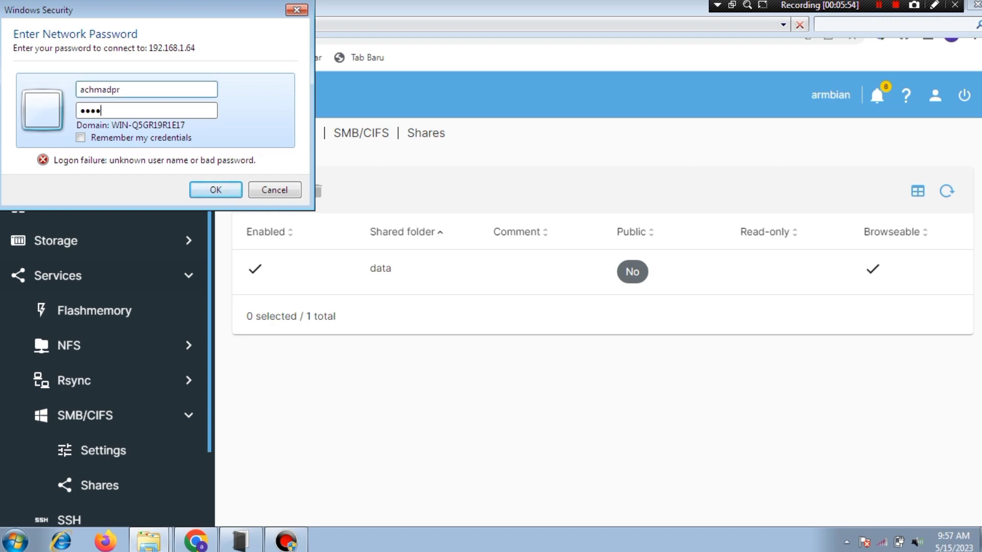
pyautogui.click(218, 190)
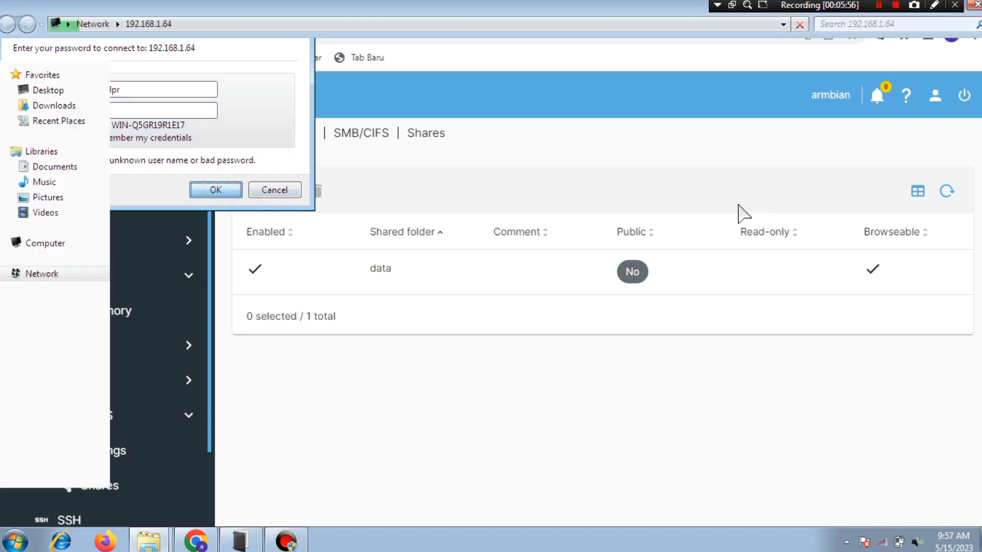
# Step: Copy the JPEG image c801dcaf55ce45893fd4518c77e58c27.jpg from the Pictures library
pyautogui.doubleClick(168, 84)
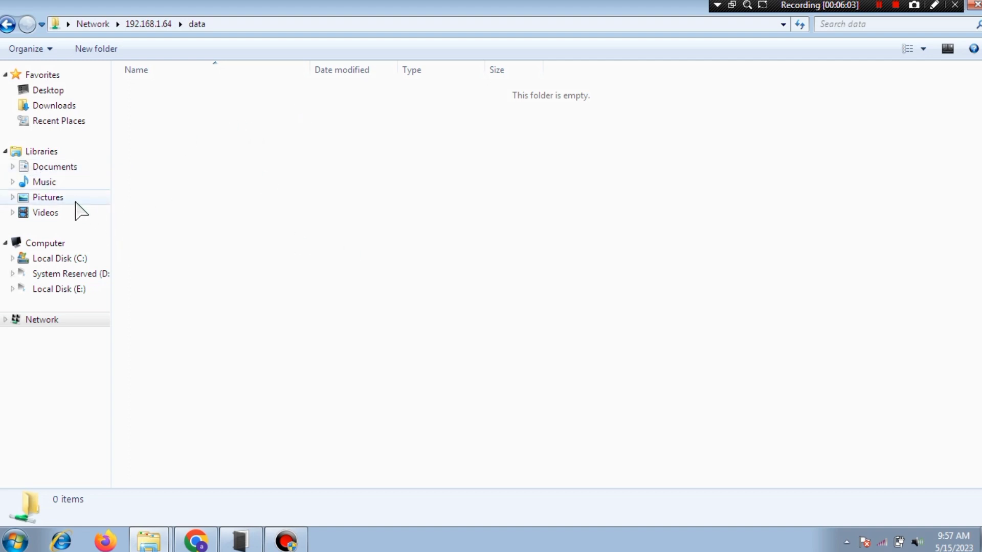
pyautogui.click(48, 197)
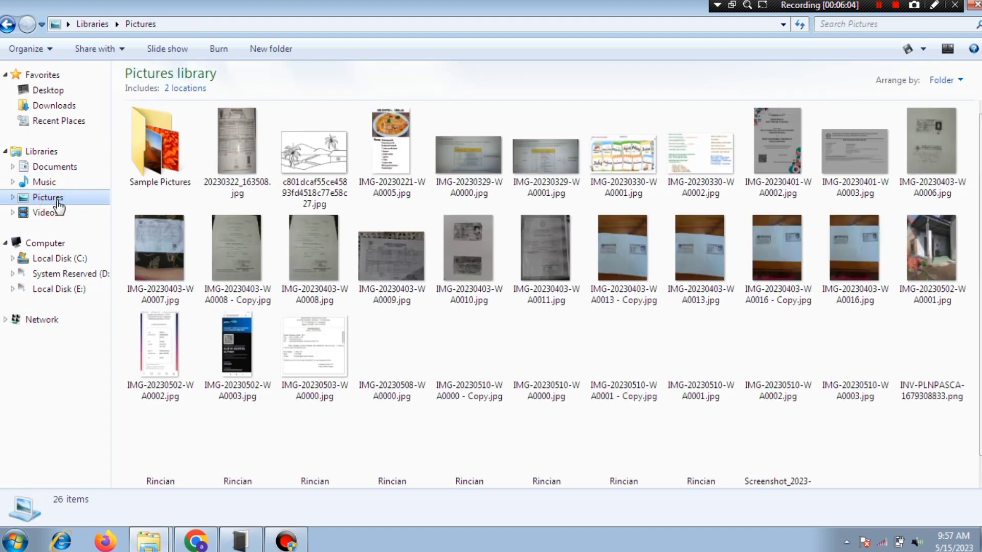
pyautogui.rightClick(330, 166)
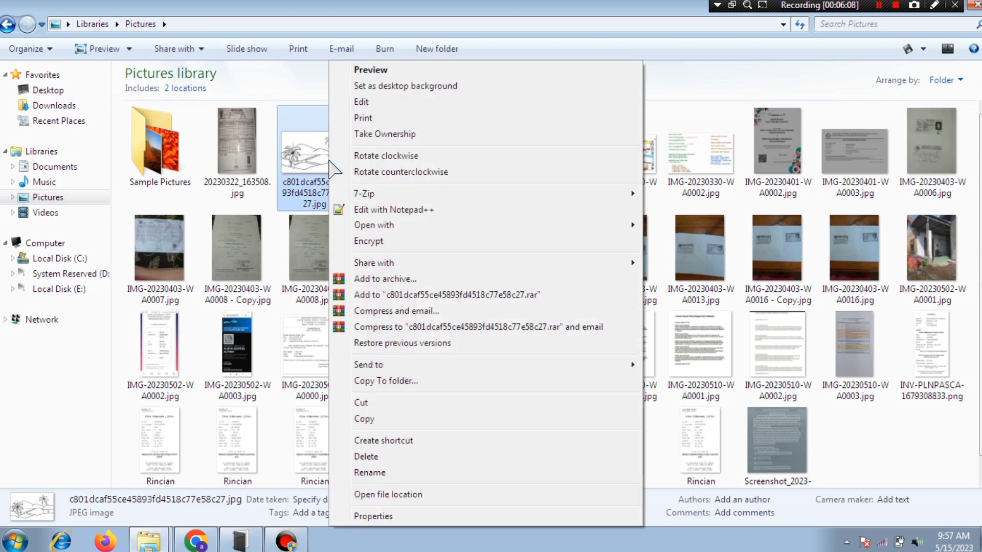
pyautogui.click(381, 423)
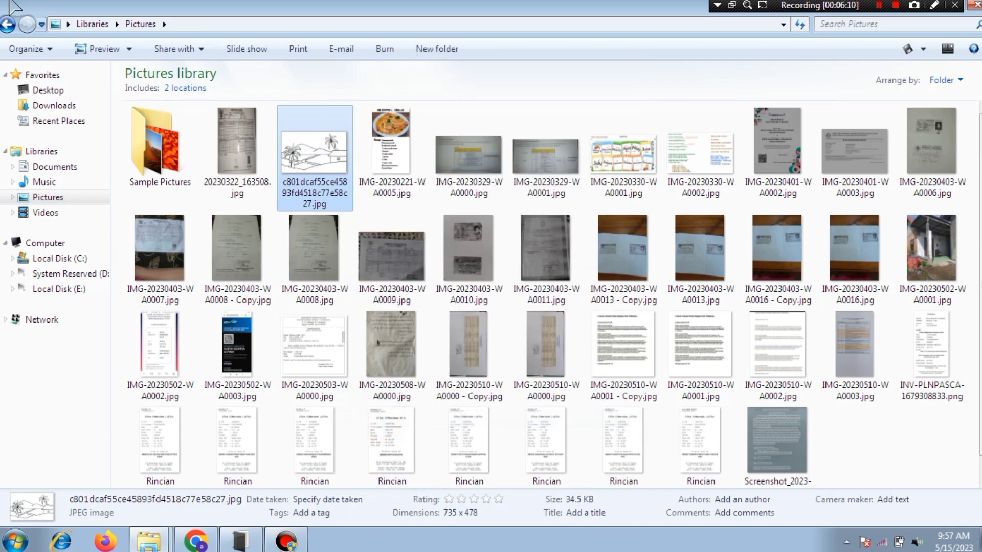
# Step: Paste the JPEG into the data share, check its details, and return to openmediavault
pyautogui.click(6, 27)
pyautogui.rightClick(488, 247)
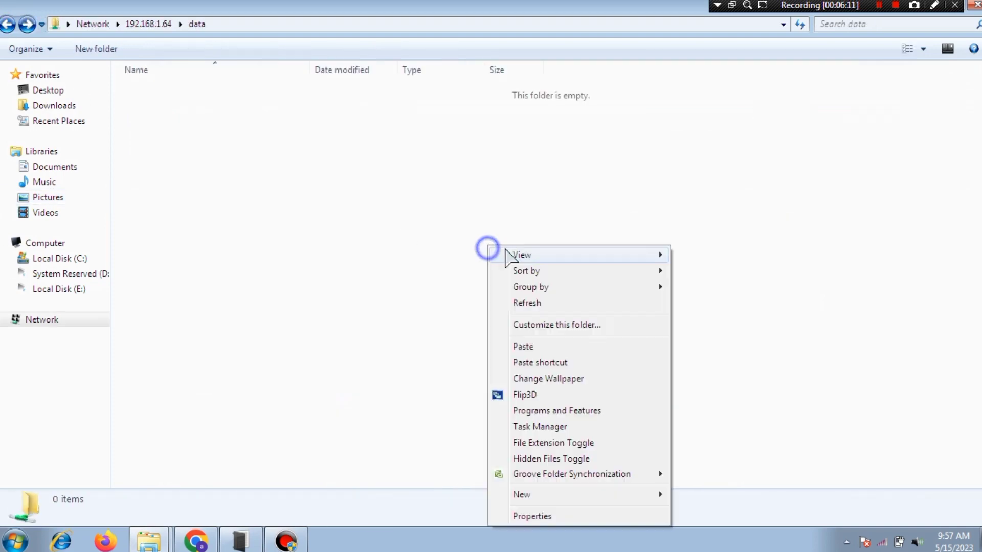
pyautogui.click(534, 346)
pyautogui.click(381, 230)
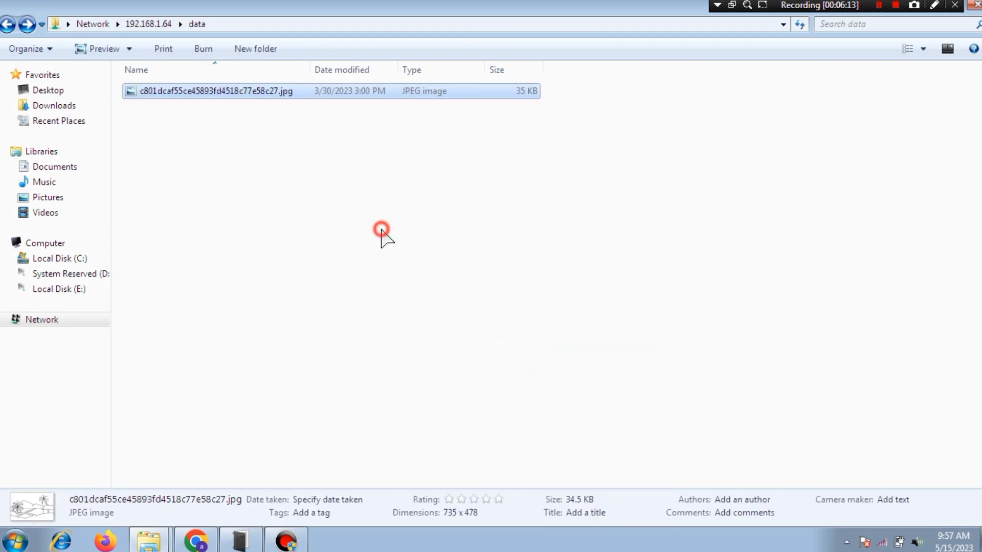
pyautogui.click(272, 91)
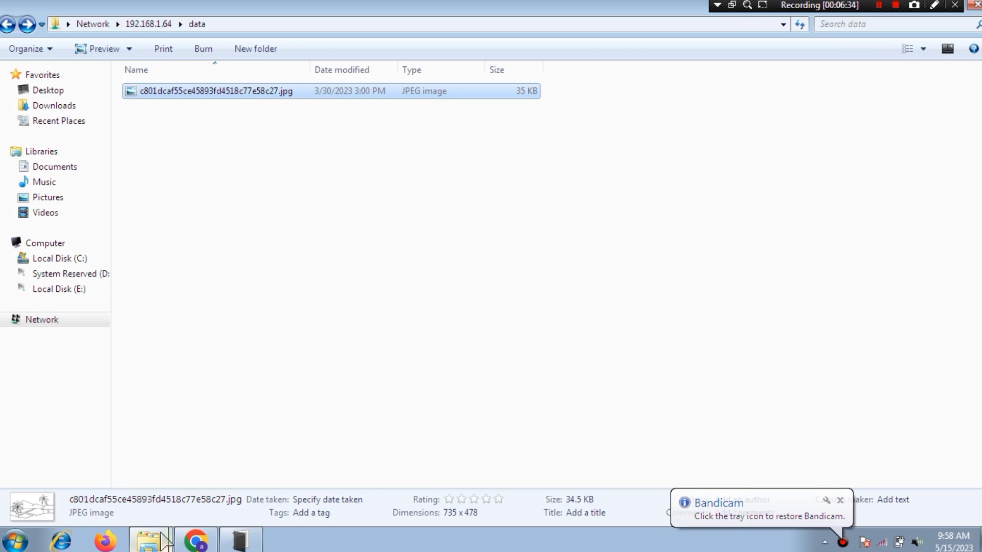
pyautogui.click(195, 543)
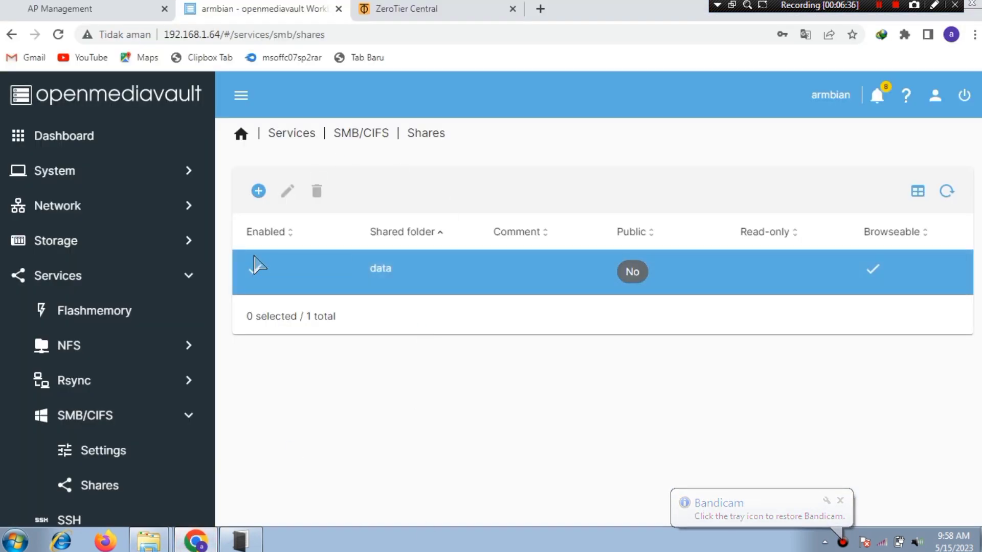
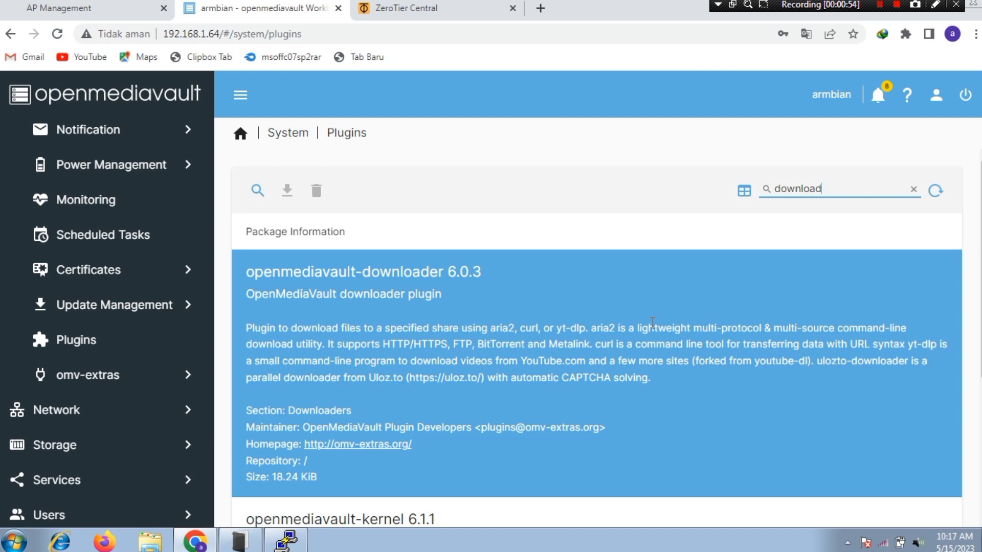
# Step: Install the openmediavault-downloader plugin, confirm the install and close the finished log
pyautogui.click(599, 327)
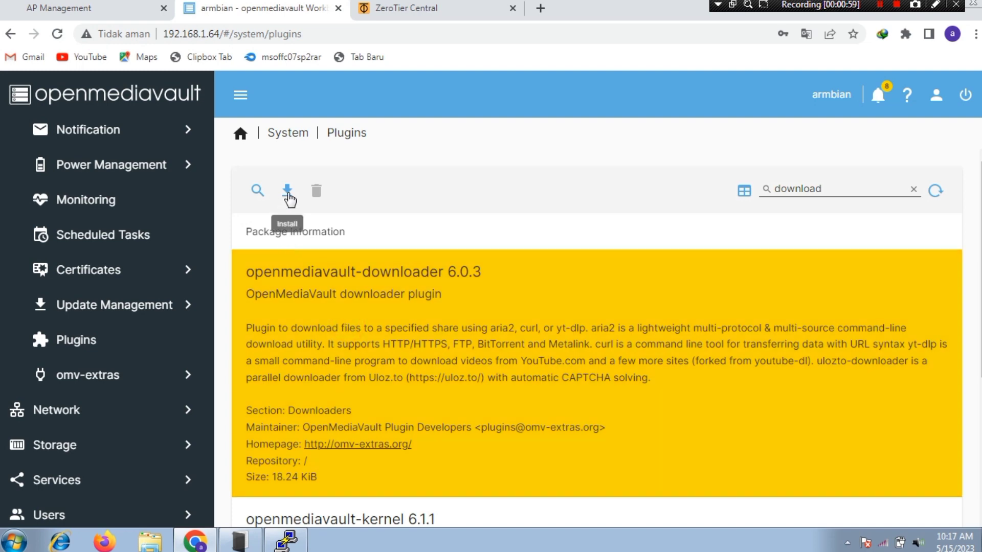
pyautogui.click(287, 191)
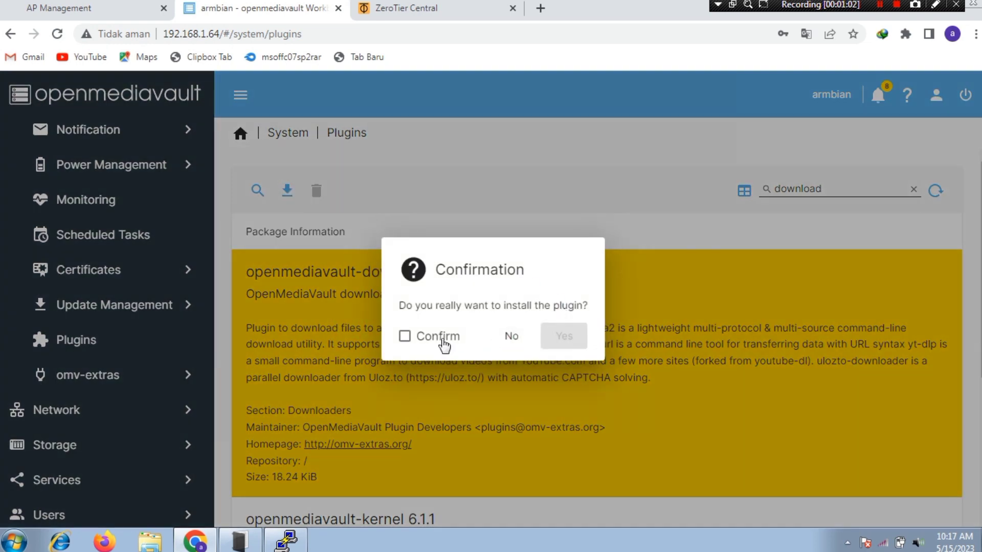
pyautogui.click(406, 336)
pyautogui.click(564, 336)
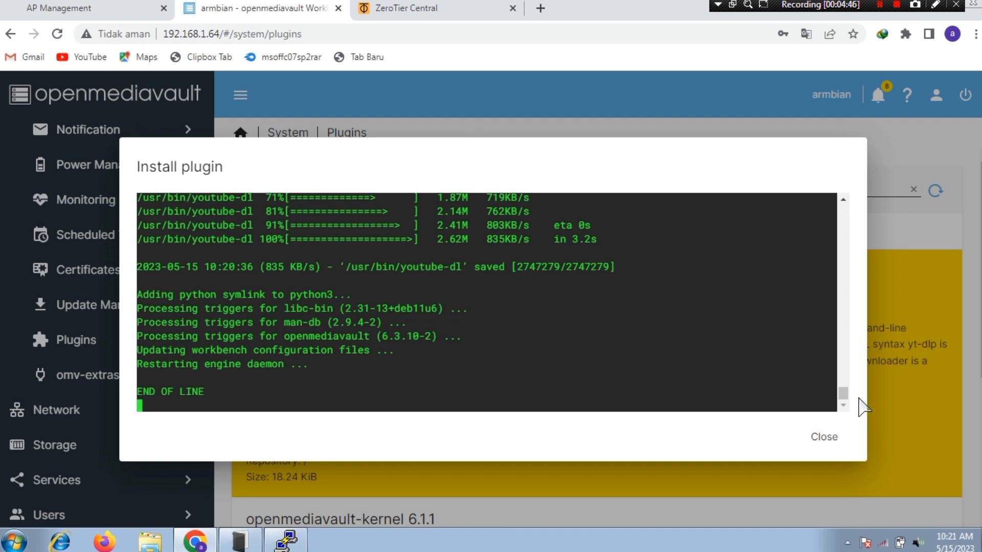
pyautogui.click(829, 439)
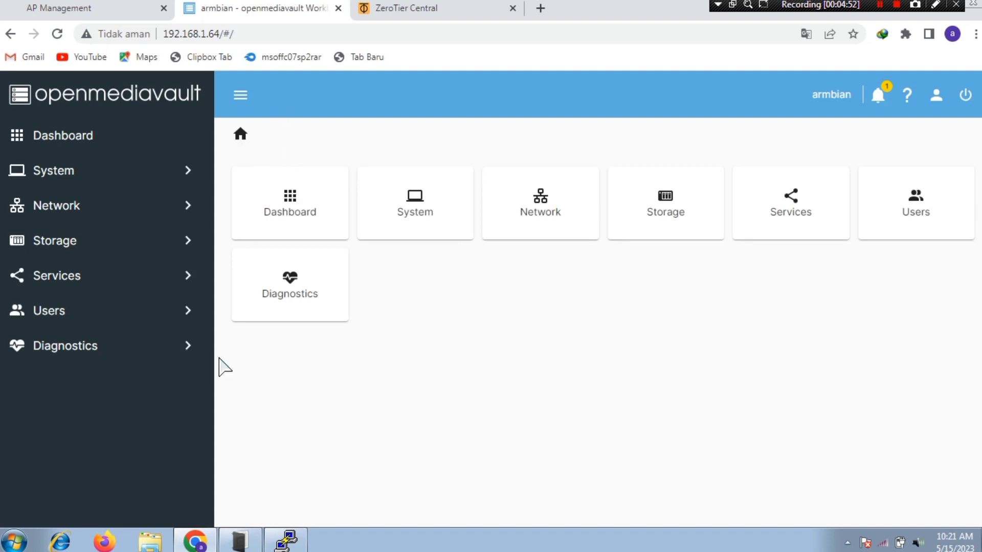
# Step: Go to Services > Downloader in the openmediavault sidebar
pyautogui.click(97, 285)
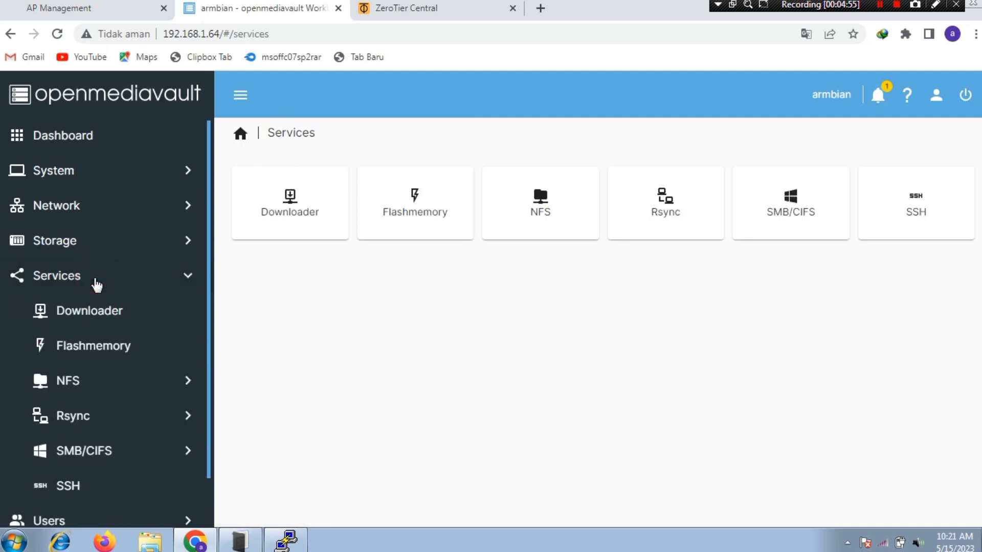
pyautogui.click(69, 324)
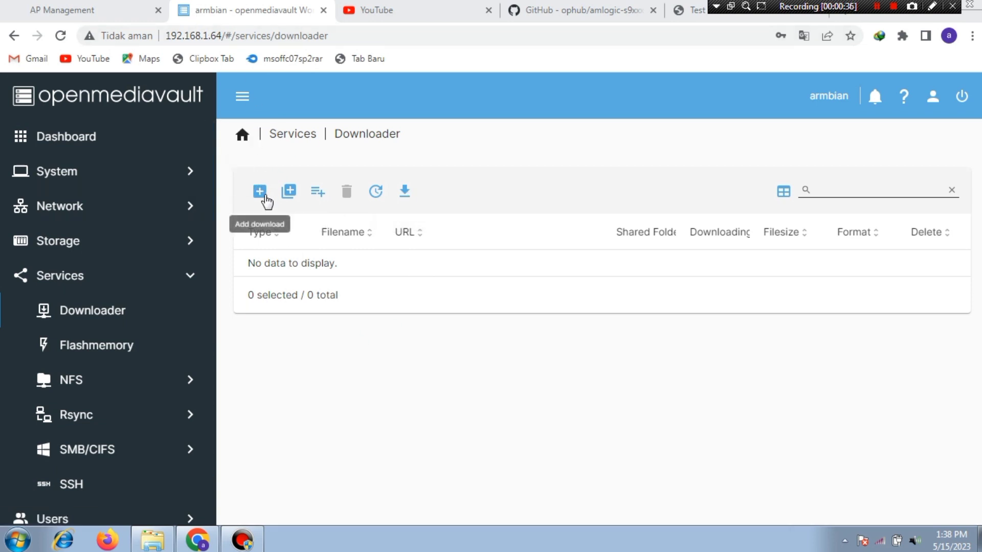
pyautogui.click(261, 194)
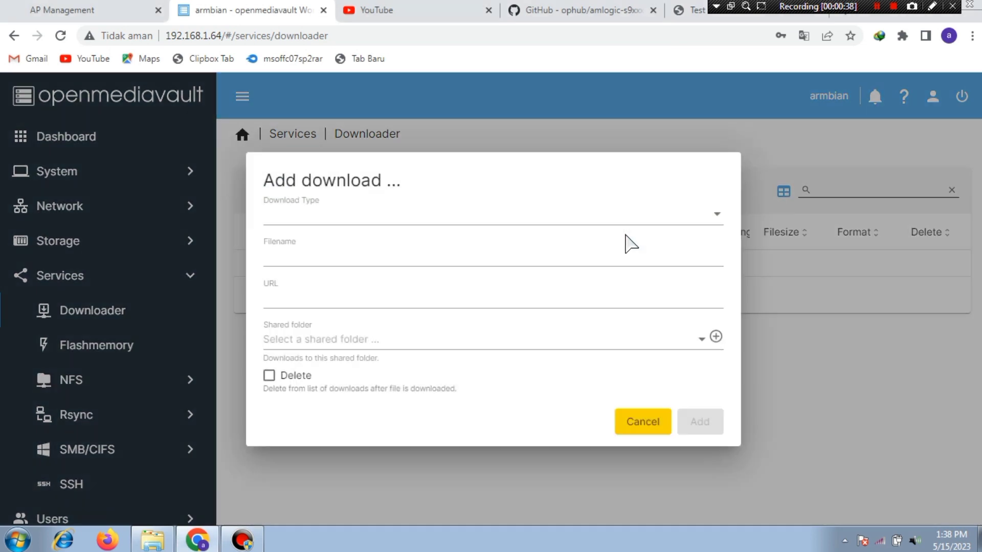
pyautogui.click(374, 224)
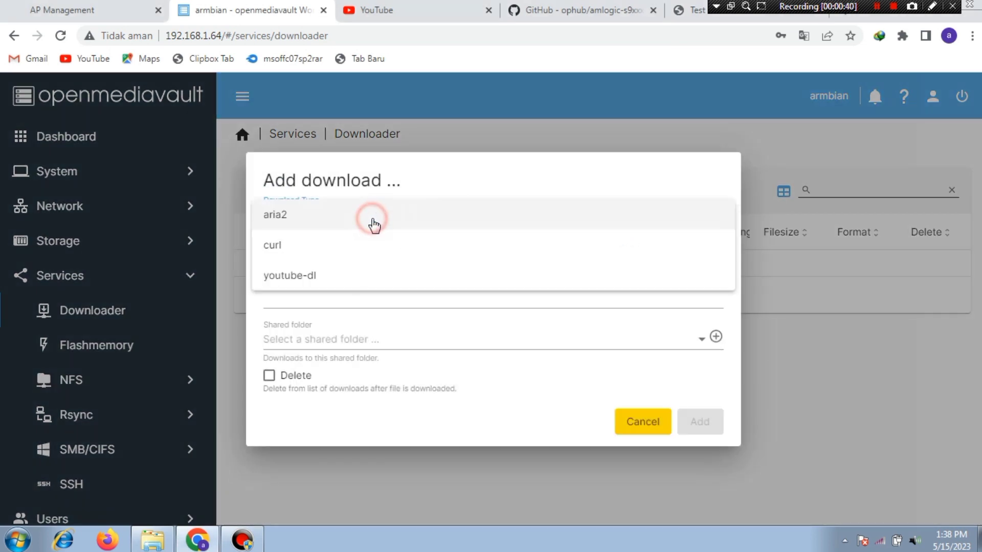
pyautogui.click(306, 216)
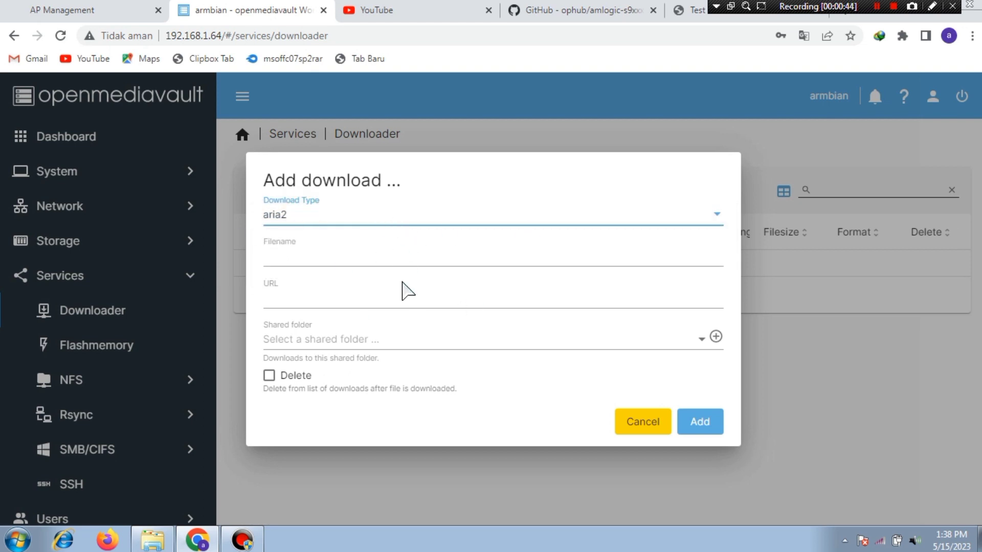
pyautogui.click(688, 10)
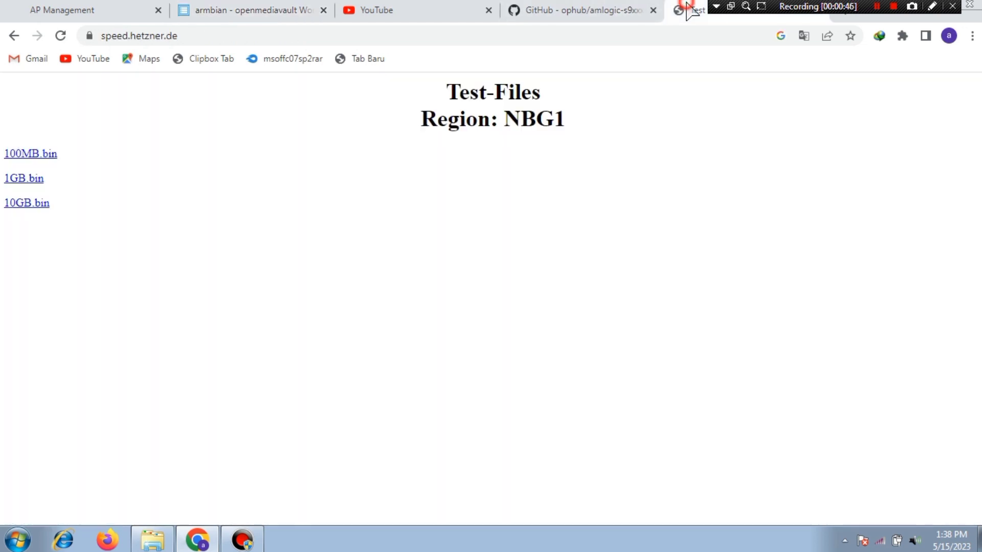
pyautogui.rightClick(46, 152)
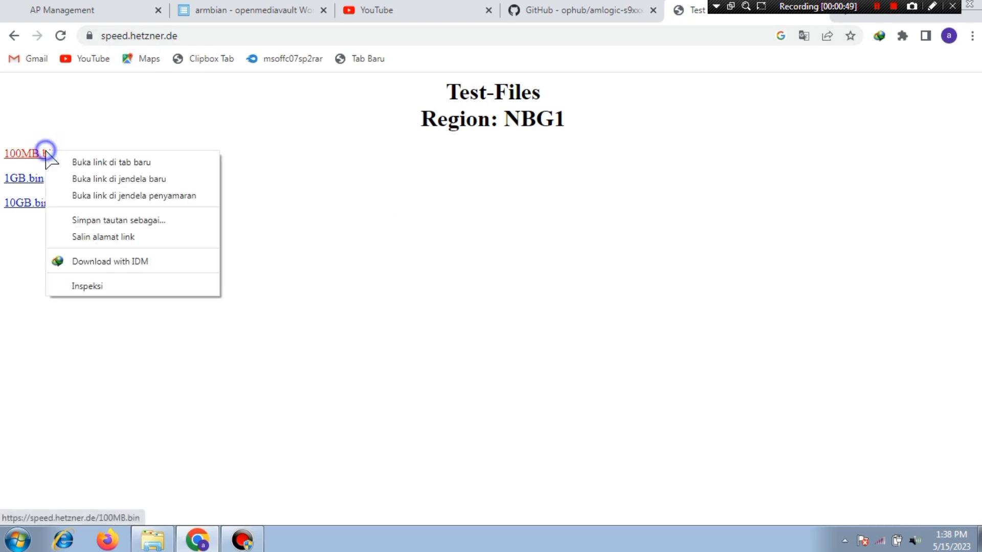
pyautogui.click(136, 238)
pyautogui.click(279, 8)
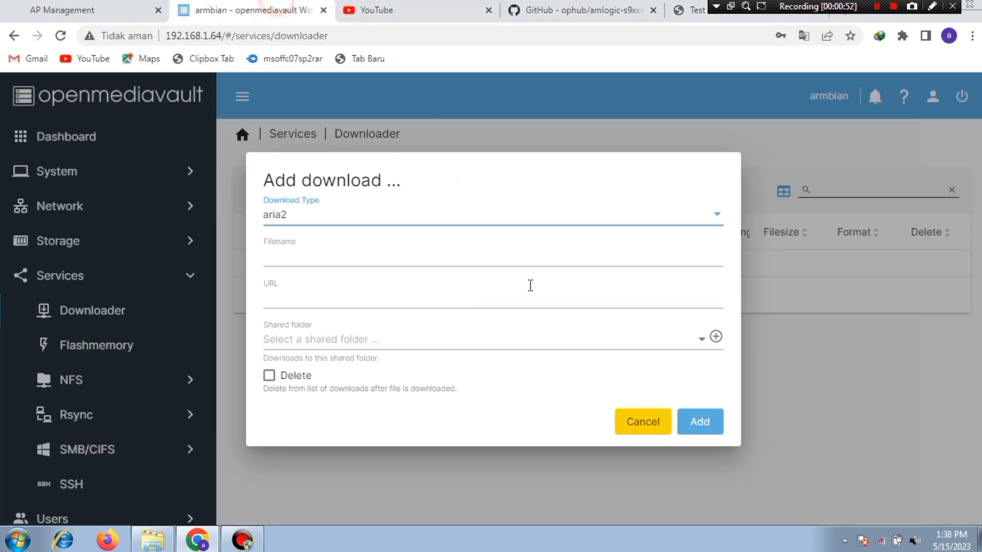
pyautogui.click(307, 296)
pyautogui.rightClick(307, 298)
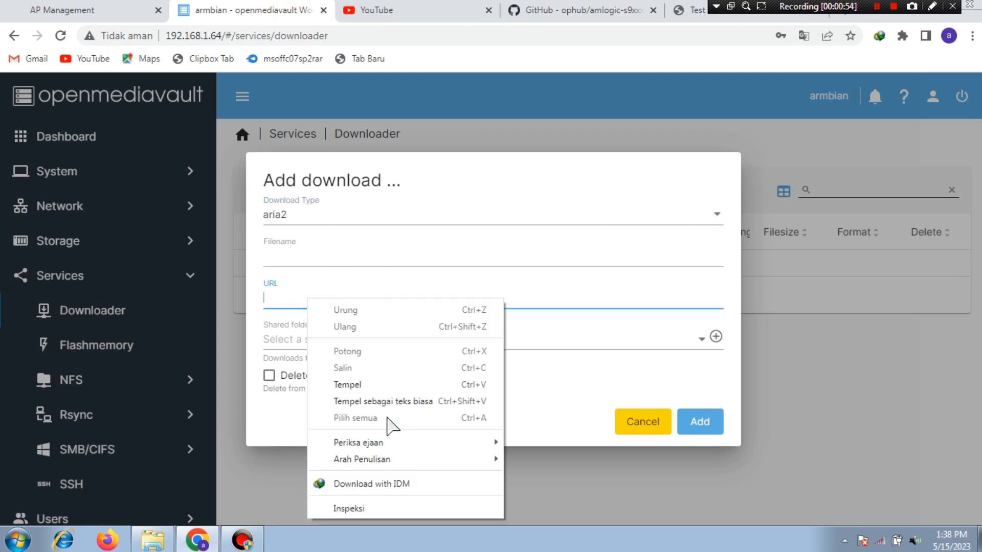
pyautogui.click(383, 401)
# Step: Set the data shared folder and filename 100MB.bin, then add the download
pyautogui.click(383, 340)
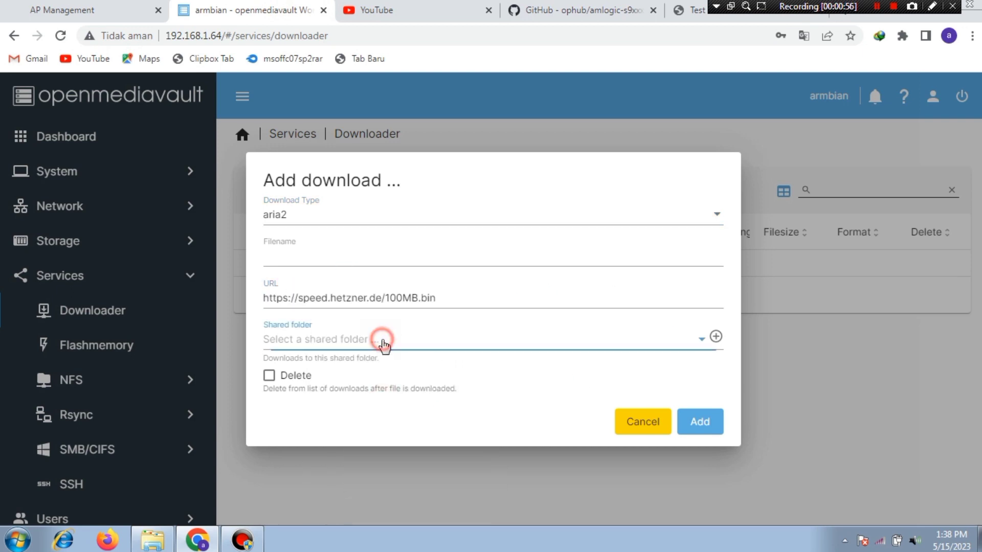
pyautogui.click(387, 346)
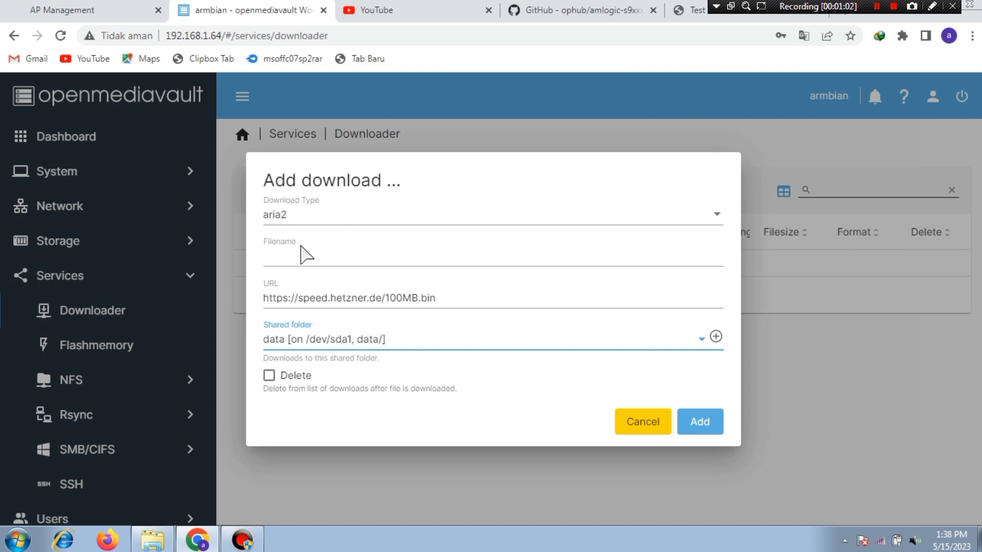
pyautogui.moveTo(443, 295); pyautogui.dragTo(379, 302)
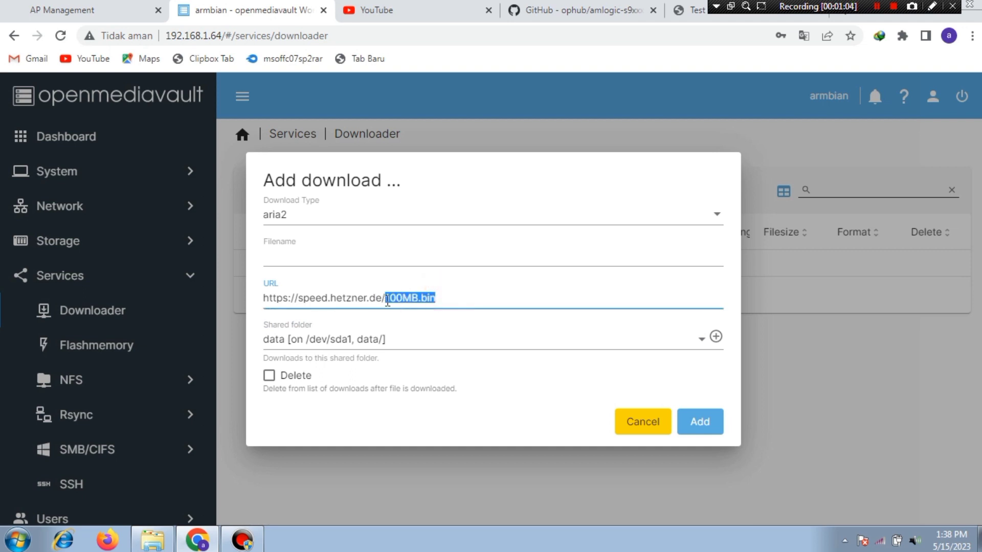
pyautogui.rightClick(398, 299)
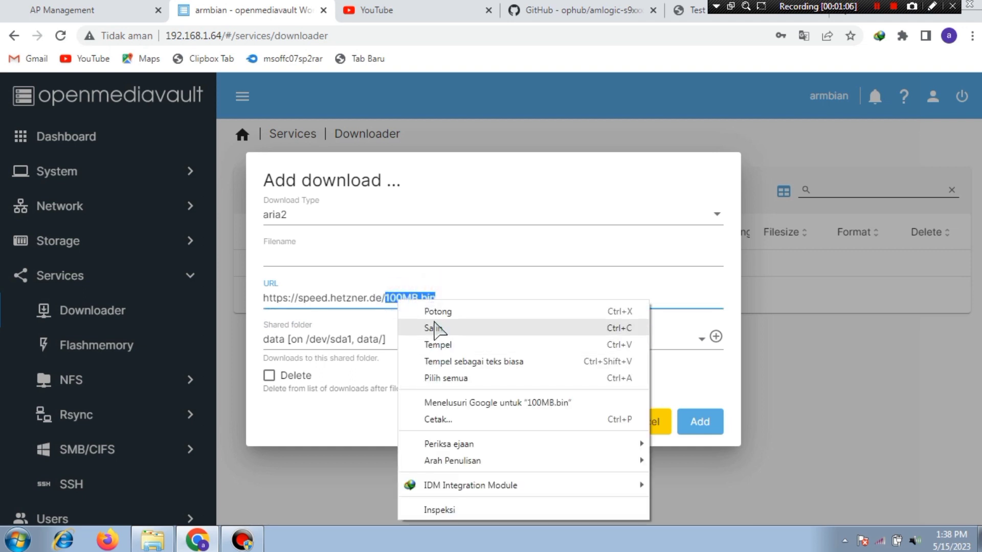
pyautogui.click(409, 326)
pyautogui.click(314, 253)
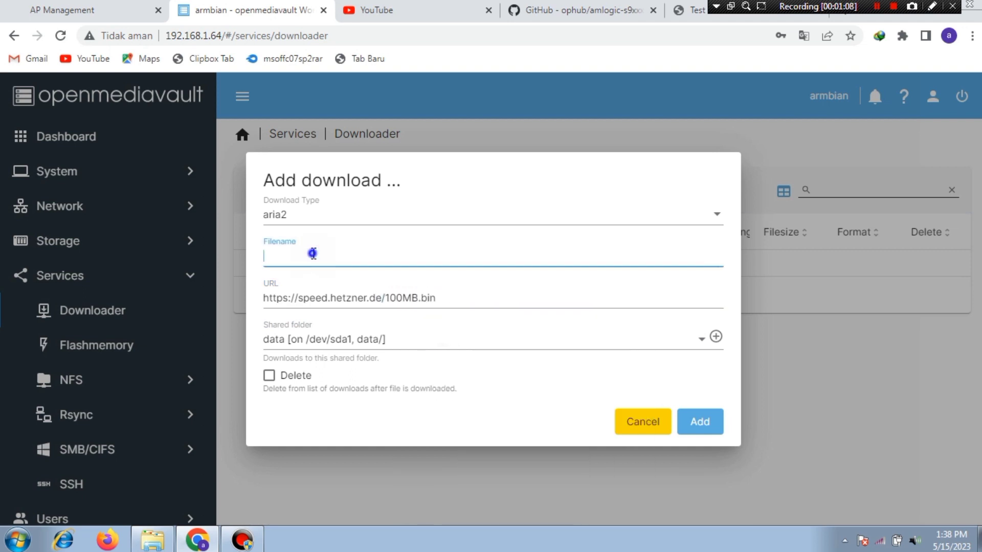
pyautogui.rightClick(315, 256)
pyautogui.click(386, 339)
pyautogui.click(699, 428)
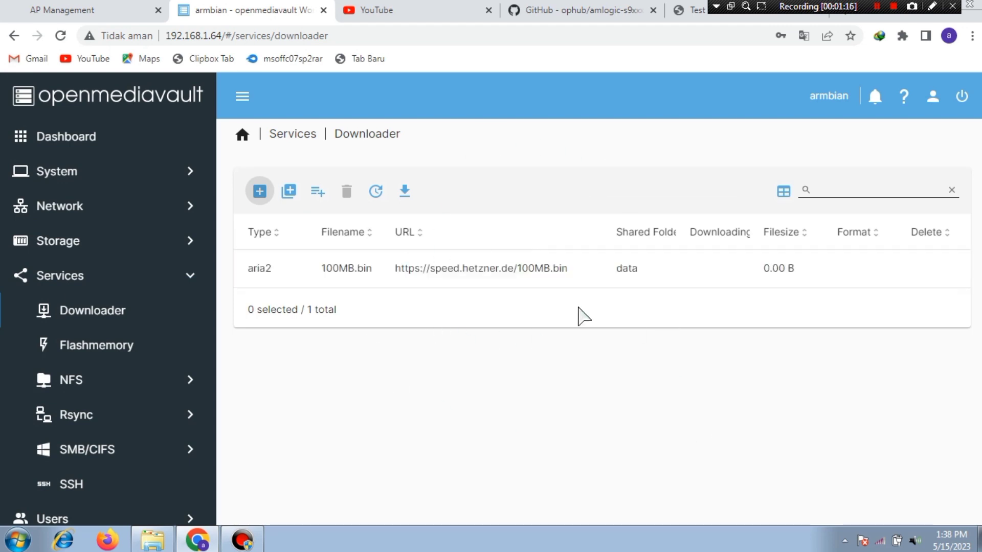
# Step: Select the aria2 100MB.bin entry and start its download
pyautogui.click(429, 276)
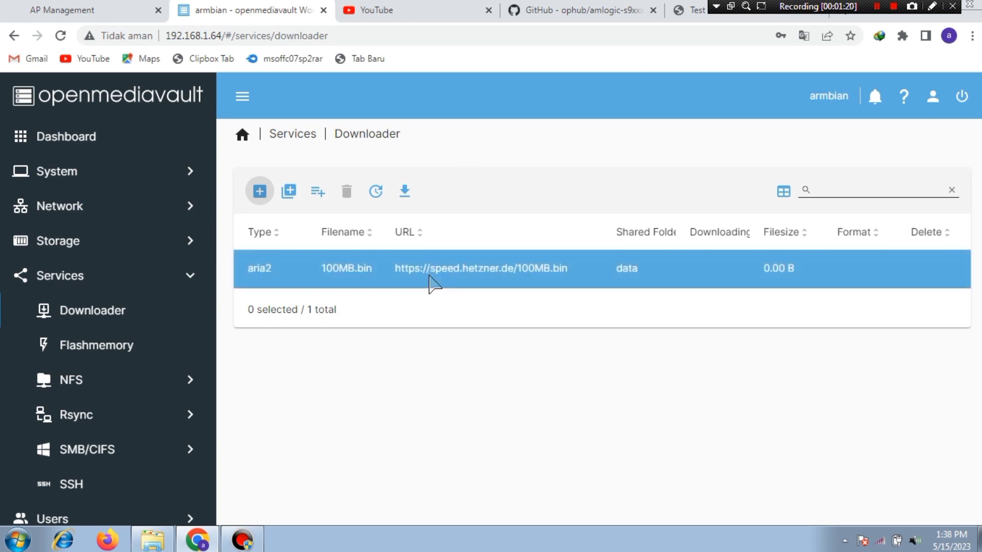
pyautogui.click(430, 276)
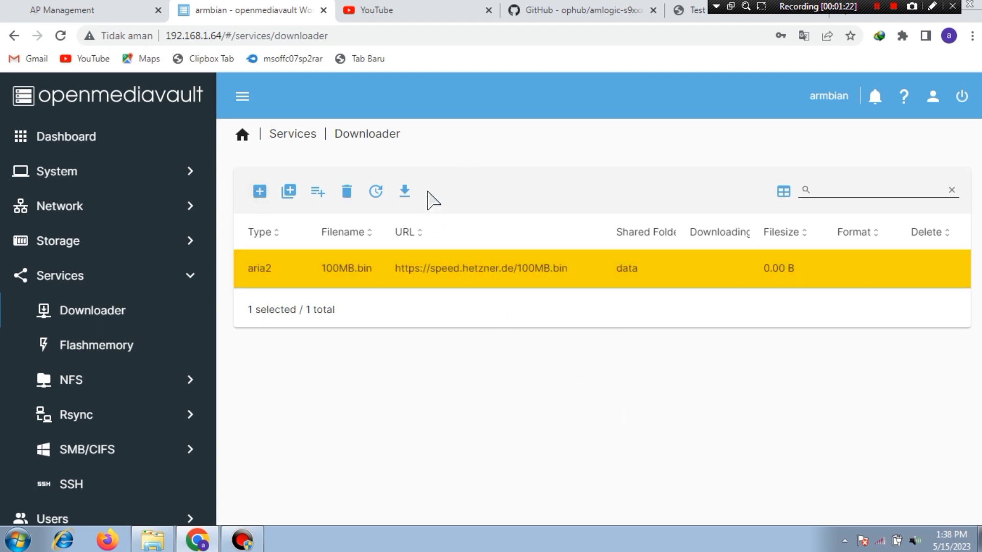
pyautogui.click(406, 191)
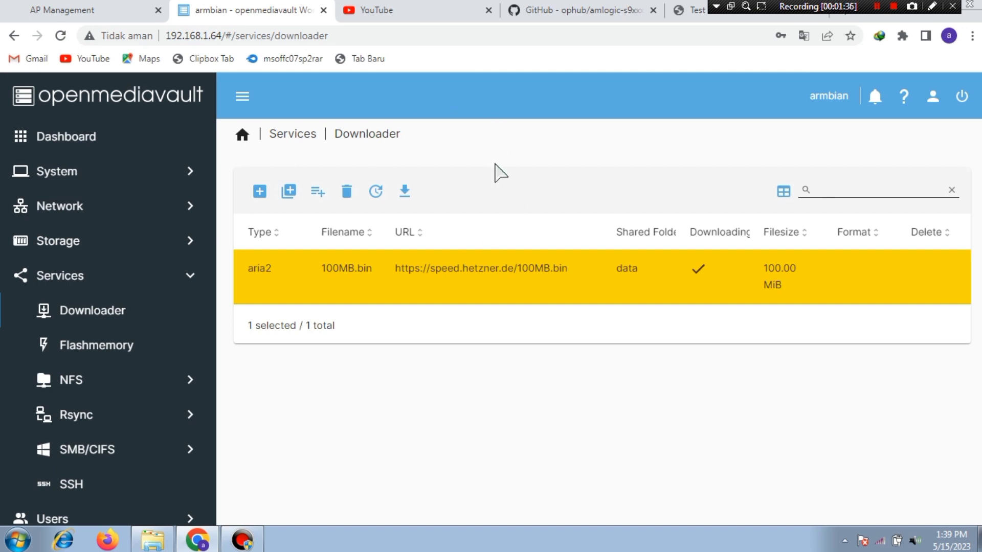
# Step: Start a curl download using the amlogic armbian GitHub repository's HTTPS clone URL
pyautogui.click(261, 192)
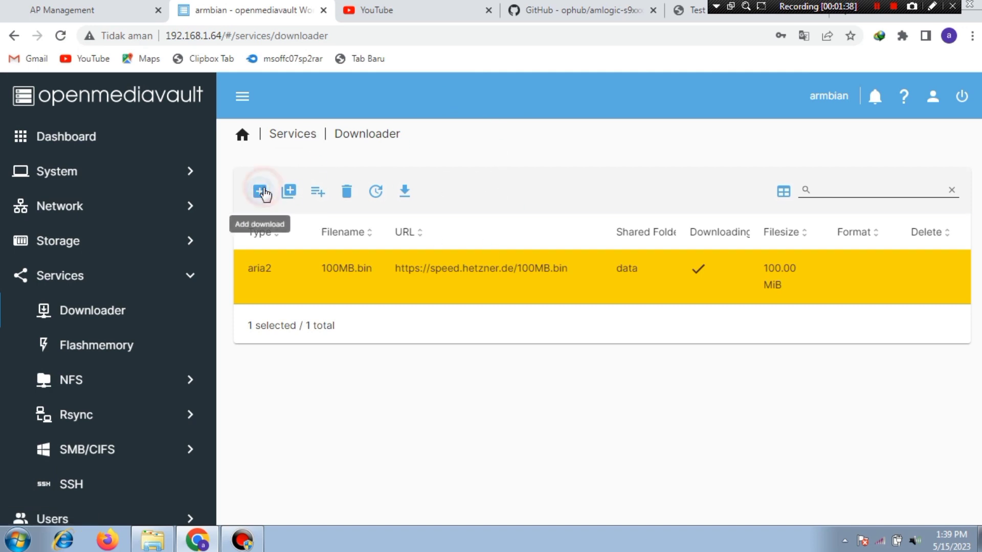
pyautogui.click(395, 225)
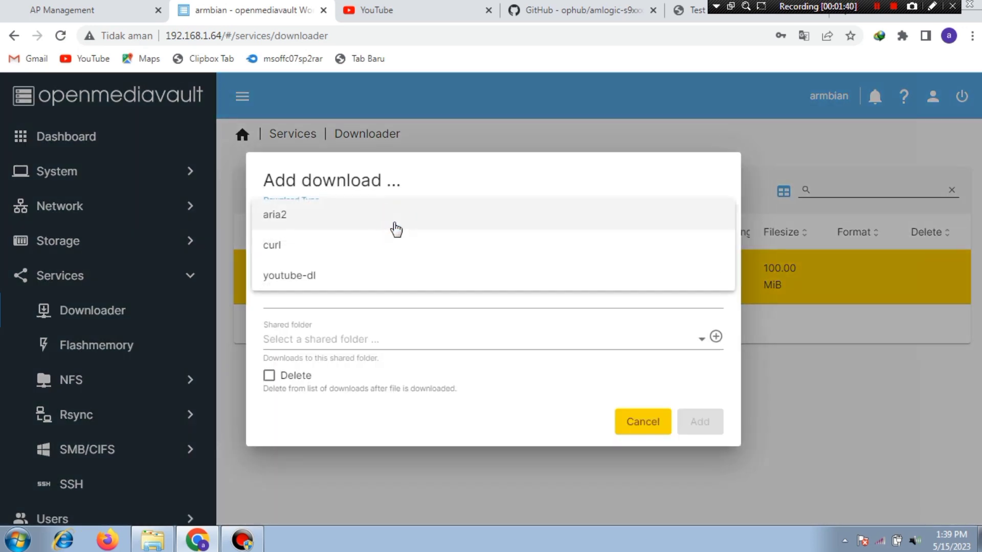
pyautogui.click(296, 248)
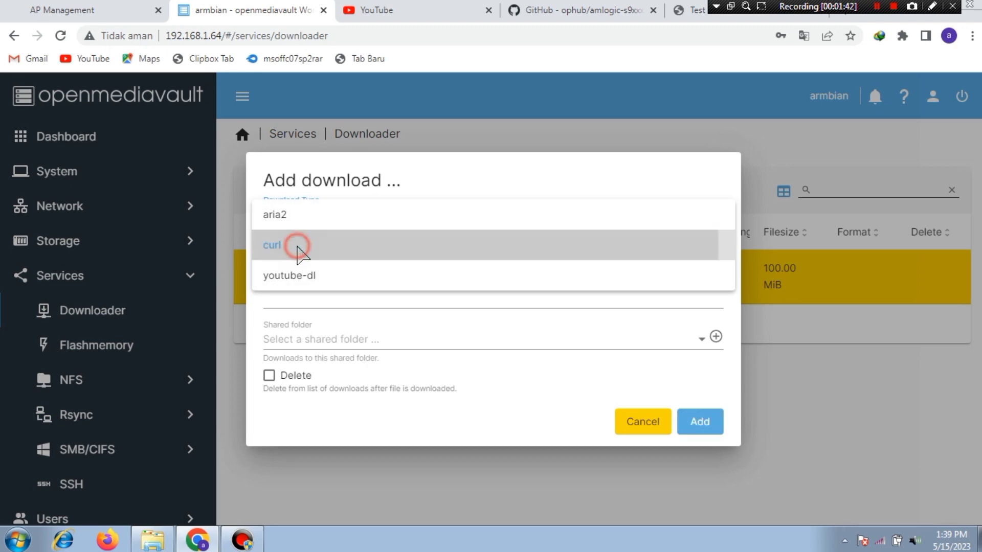
pyautogui.click(542, 9)
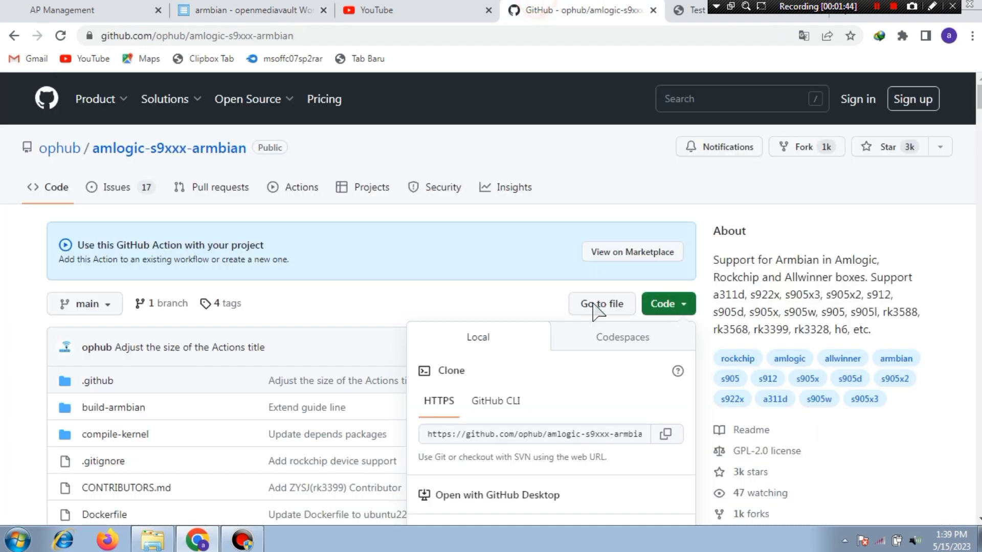
pyautogui.click(667, 437)
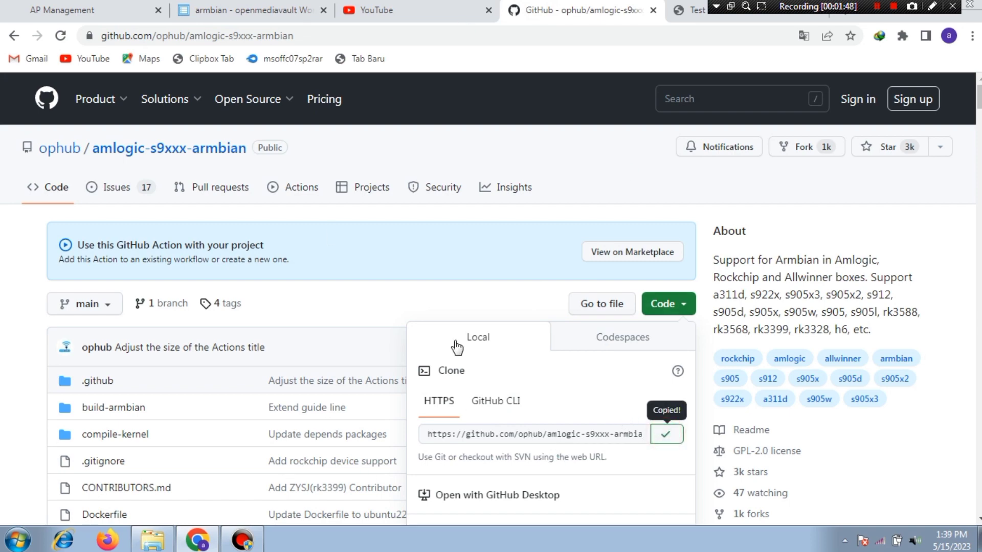
pyautogui.click(267, 10)
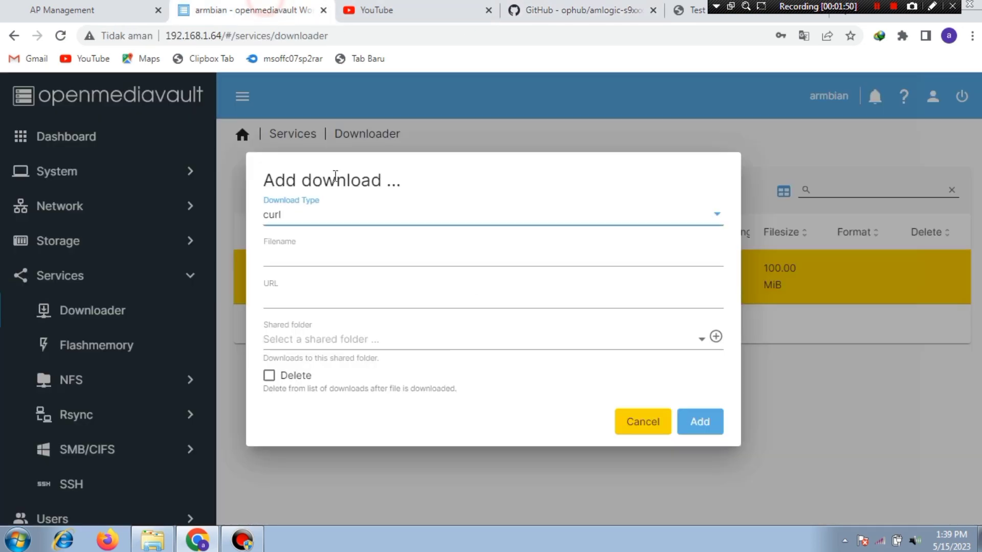
pyautogui.click(305, 299)
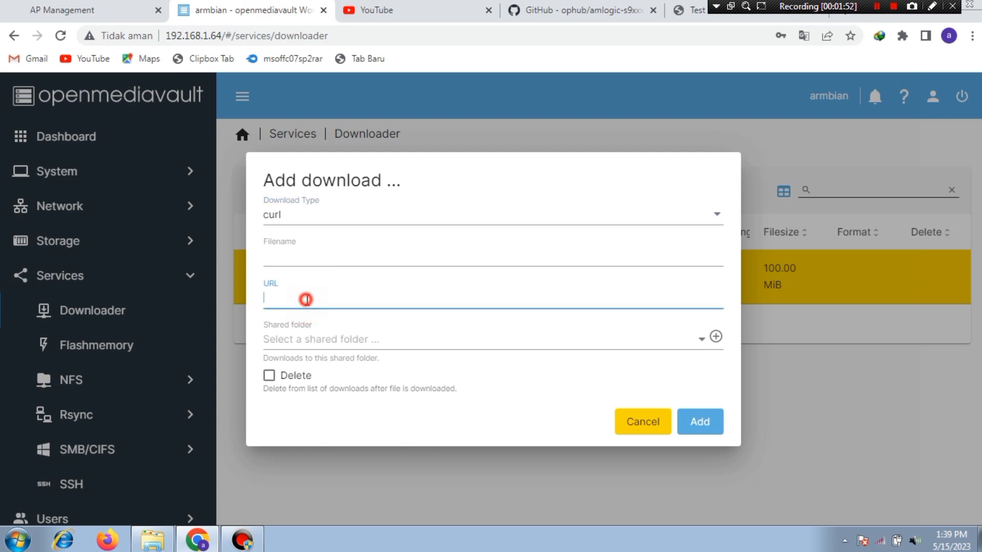
pyautogui.rightClick(306, 300)
pyautogui.click(375, 388)
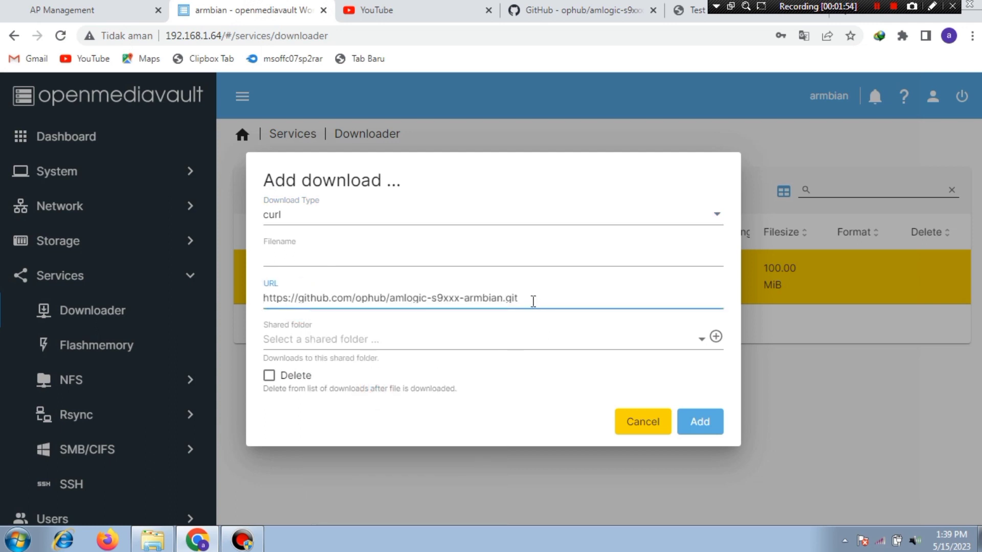
# Step: Use the repository name as the filename and the data shared folder as destination
pyautogui.moveTo(533, 302); pyautogui.dragTo(392, 307)
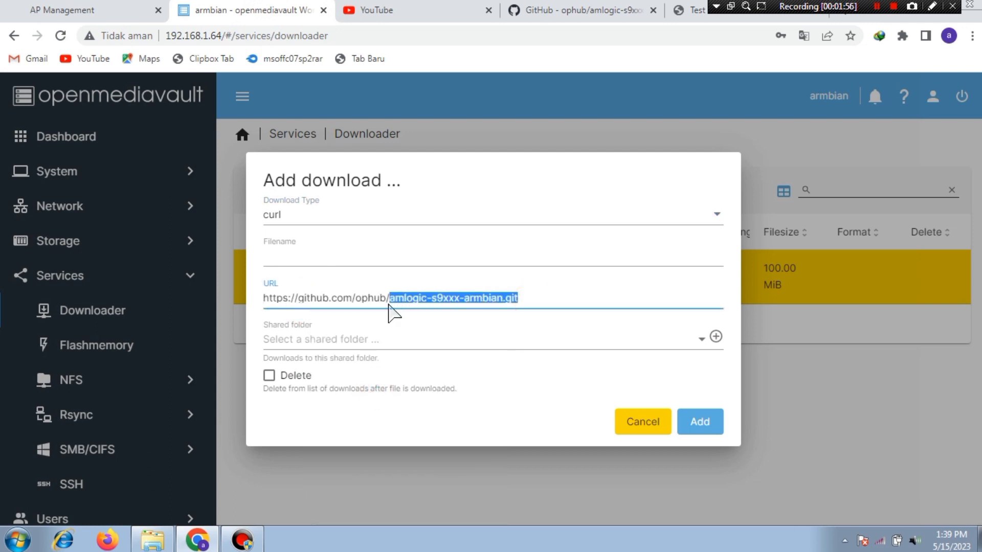
pyautogui.rightClick(421, 307)
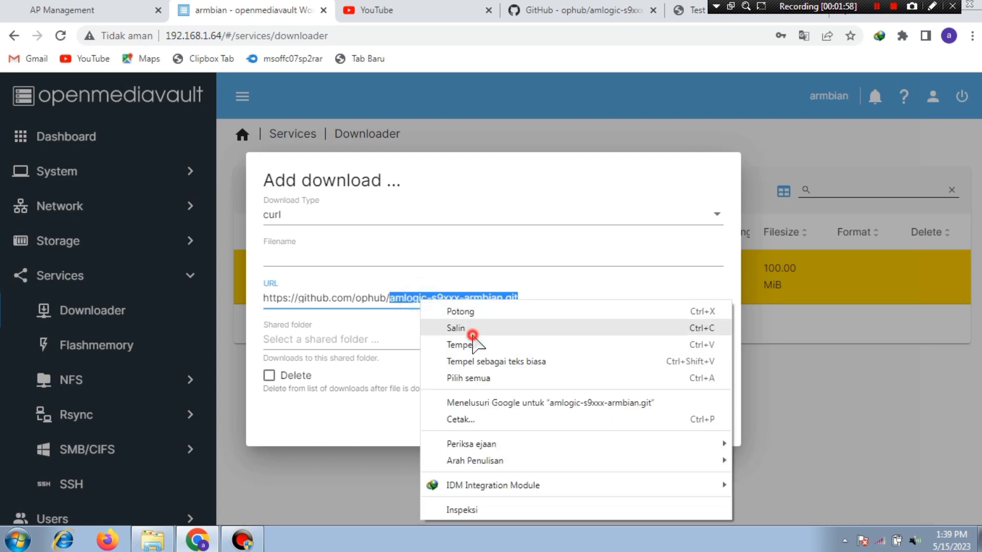
pyautogui.click(466, 328)
pyautogui.rightClick(350, 254)
pyautogui.click(416, 337)
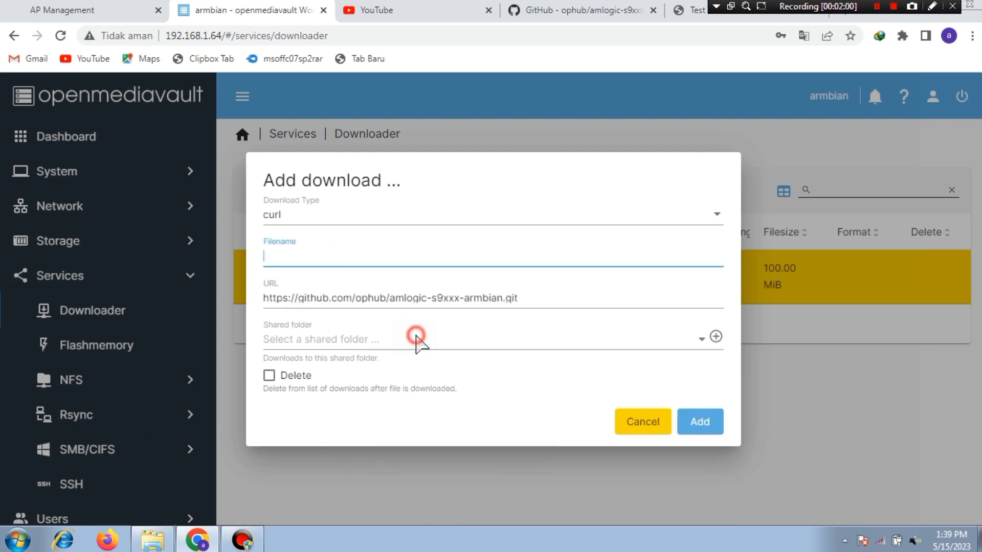
pyautogui.click(327, 342)
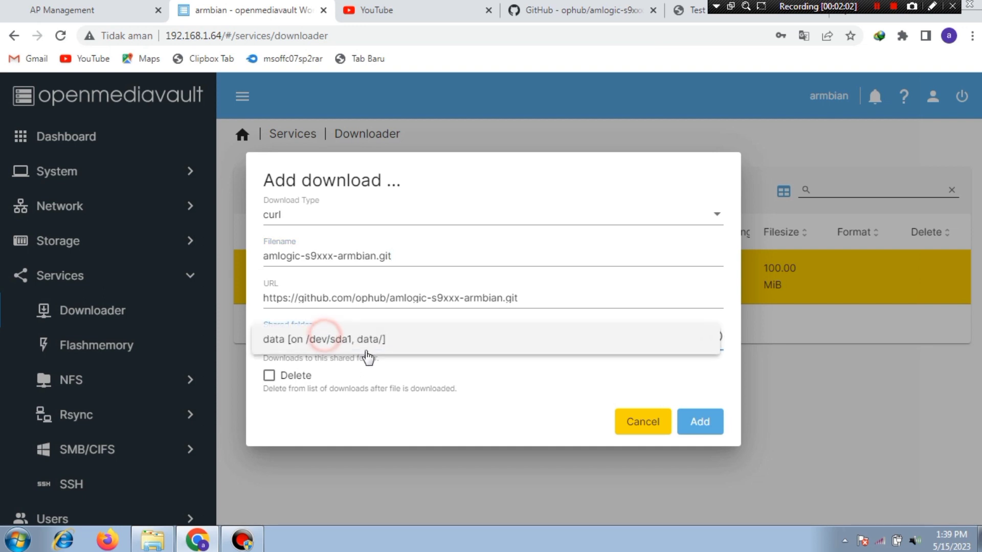
pyautogui.click(377, 344)
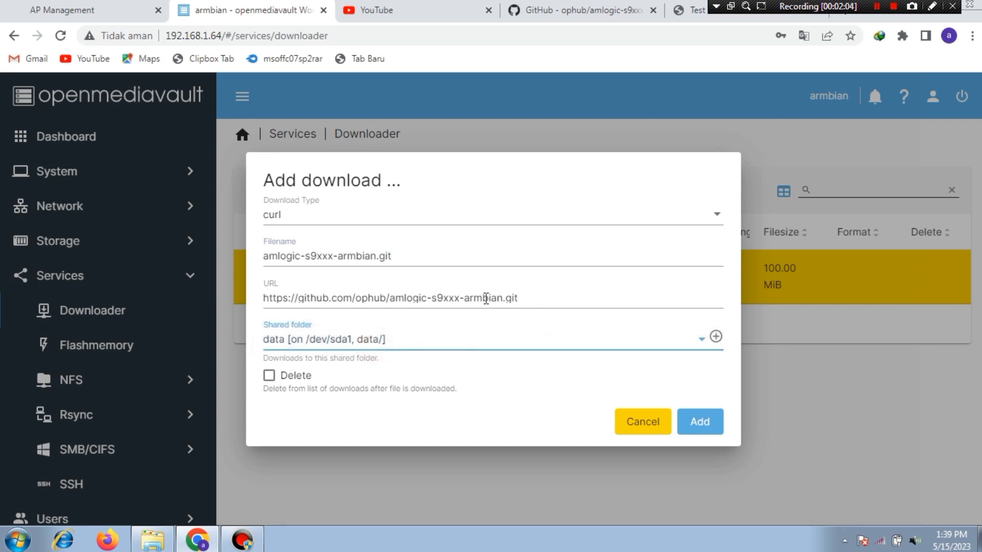
# Step: Remove 's9xxx-' from the URL, add the curl download, and start it
pyautogui.moveTo(465, 298); pyautogui.dragTo(435, 301)
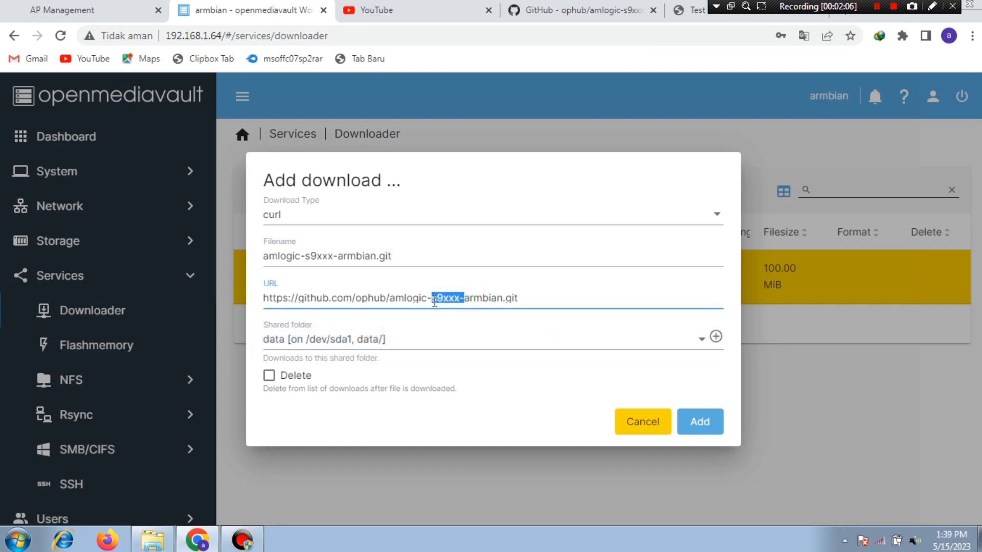
pyautogui.press('BackSpace')
pyautogui.click(712, 427)
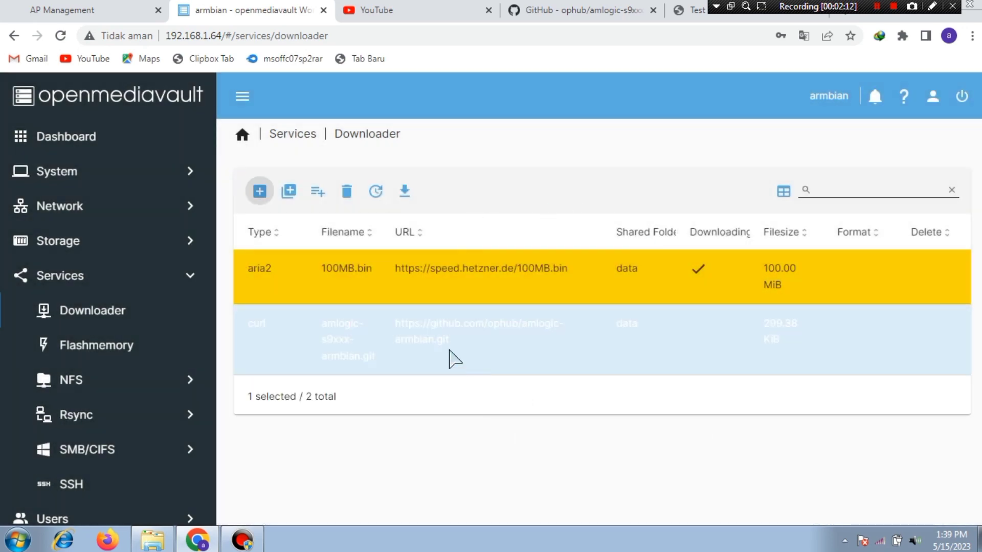
pyautogui.click(450, 346)
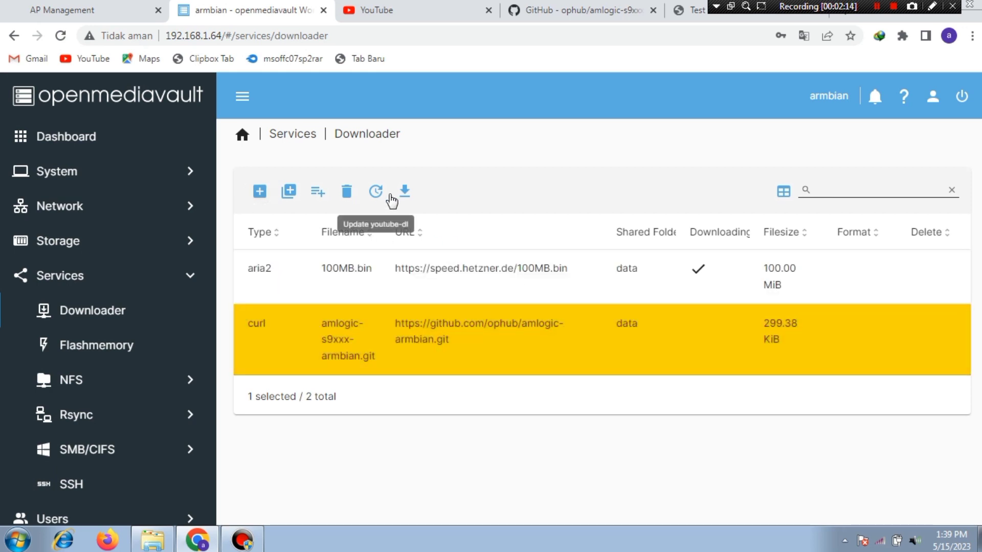
pyautogui.click(405, 192)
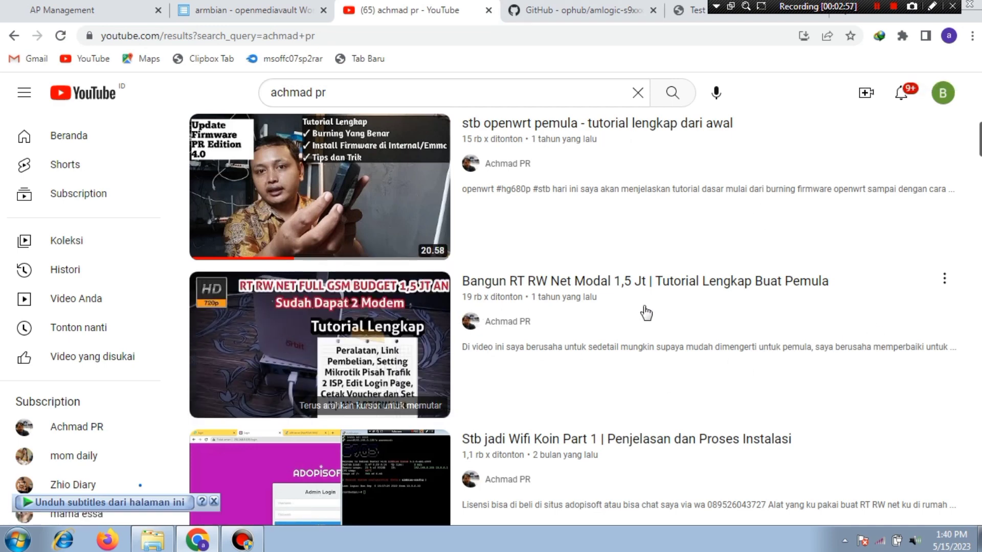
# Step: Copy the second RT RW Net tutorial video's link and return to the Downloader
pyautogui.rightClick(621, 286)
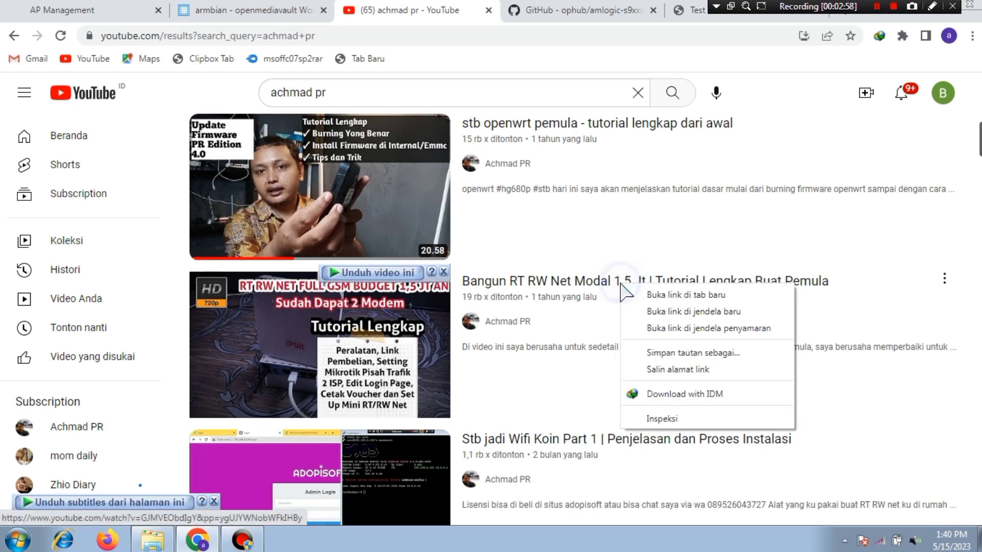
pyautogui.click(733, 354)
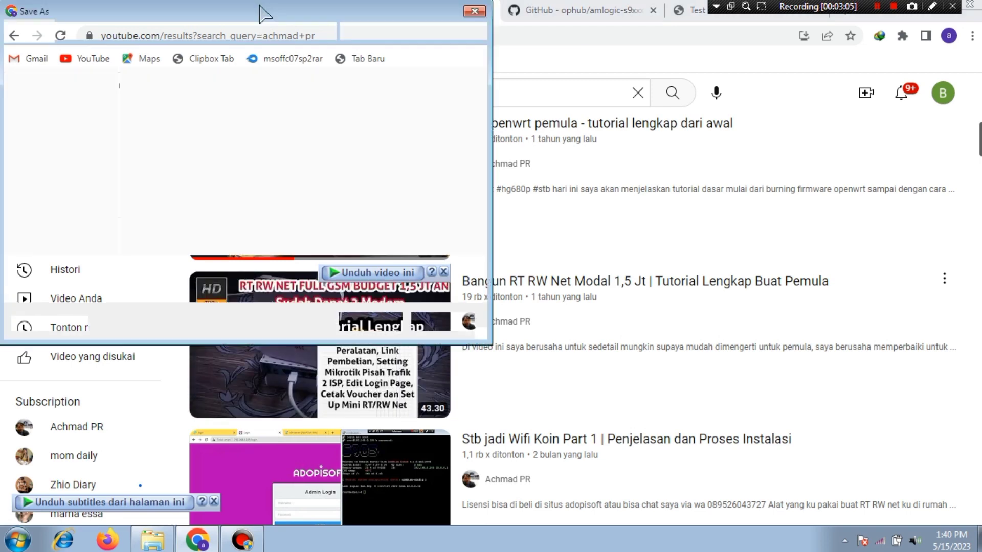
pyautogui.click(475, 11)
pyautogui.rightClick(622, 277)
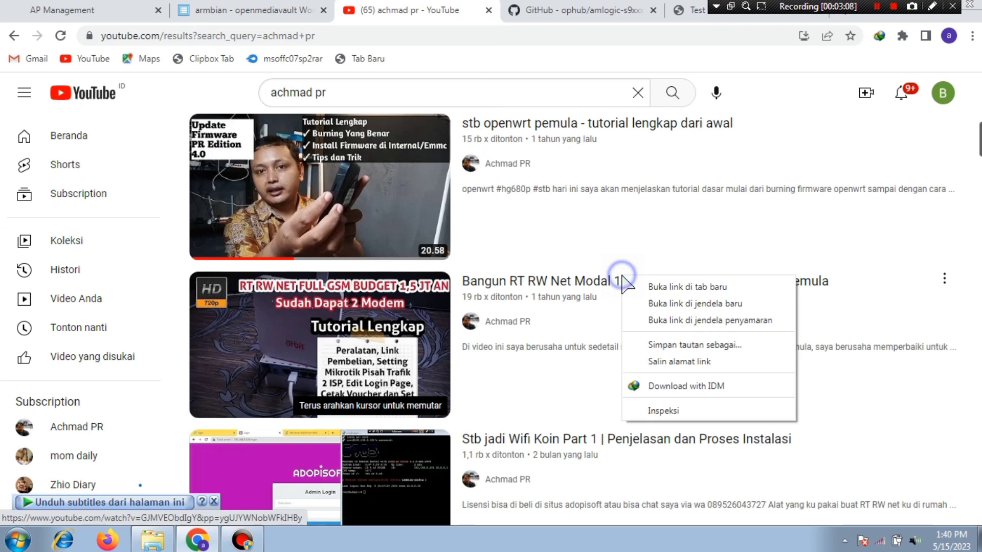
pyautogui.click(693, 361)
pyautogui.click(240, 11)
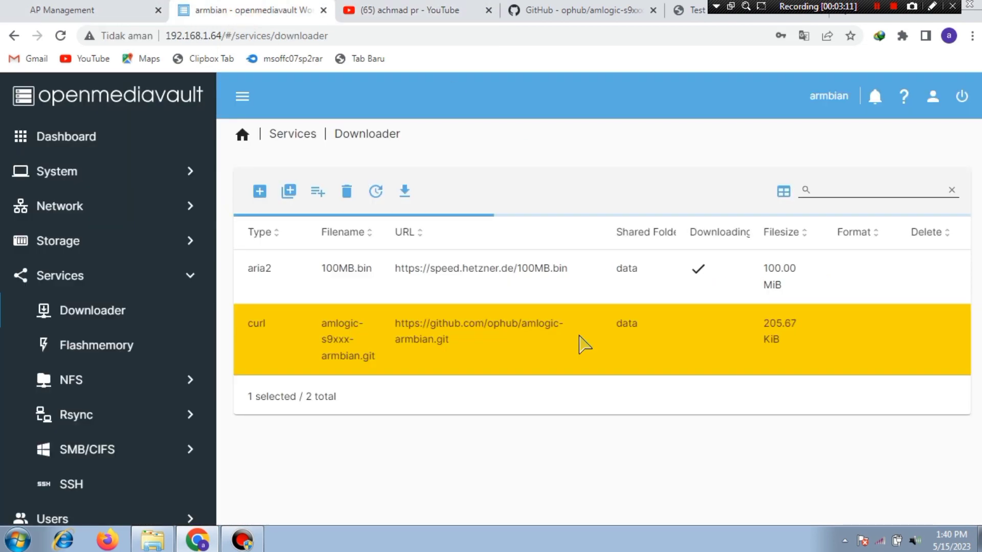
# Step: Start a new youtube-dl download with format mp4/m4a
pyautogui.click(261, 191)
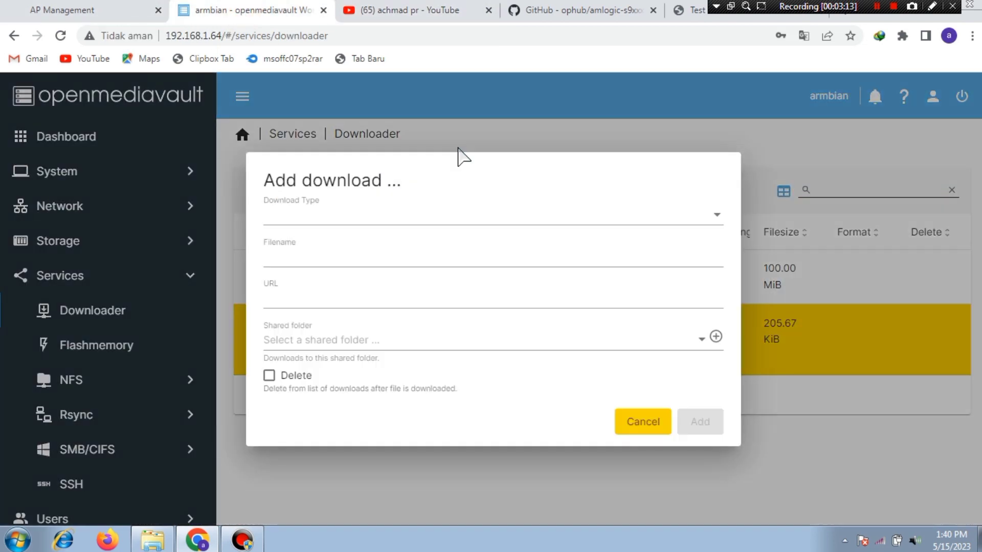
pyautogui.click(405, 214)
pyautogui.click(312, 286)
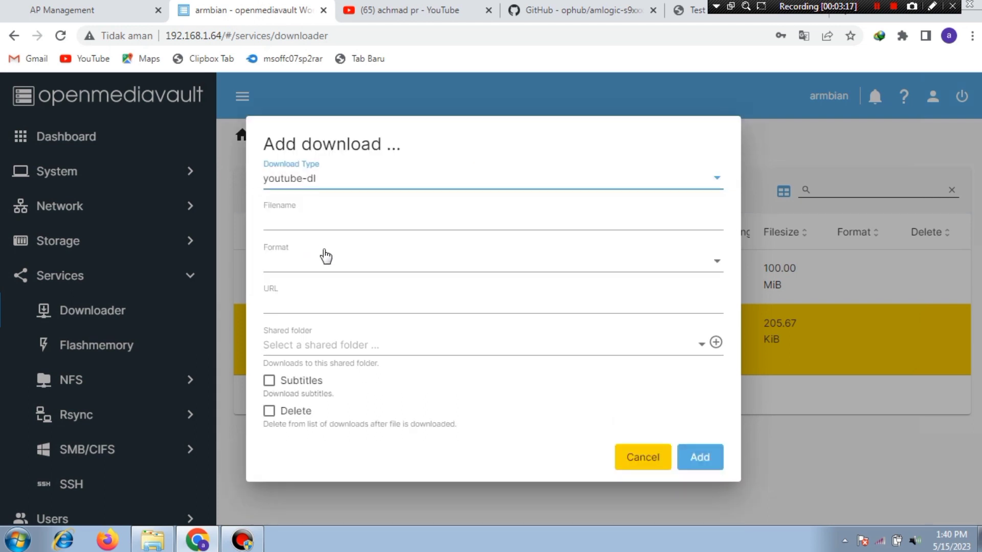
pyautogui.click(330, 263)
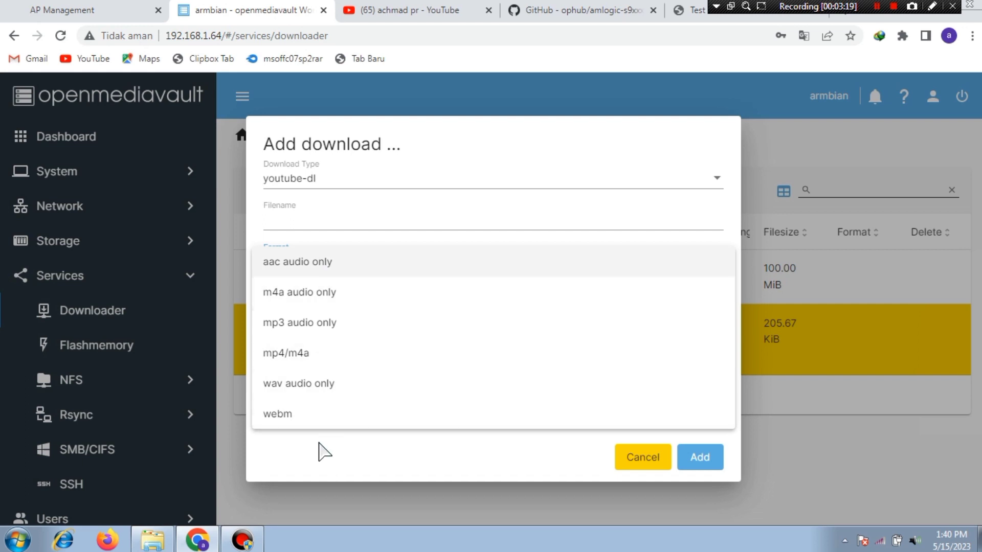
pyautogui.click(306, 353)
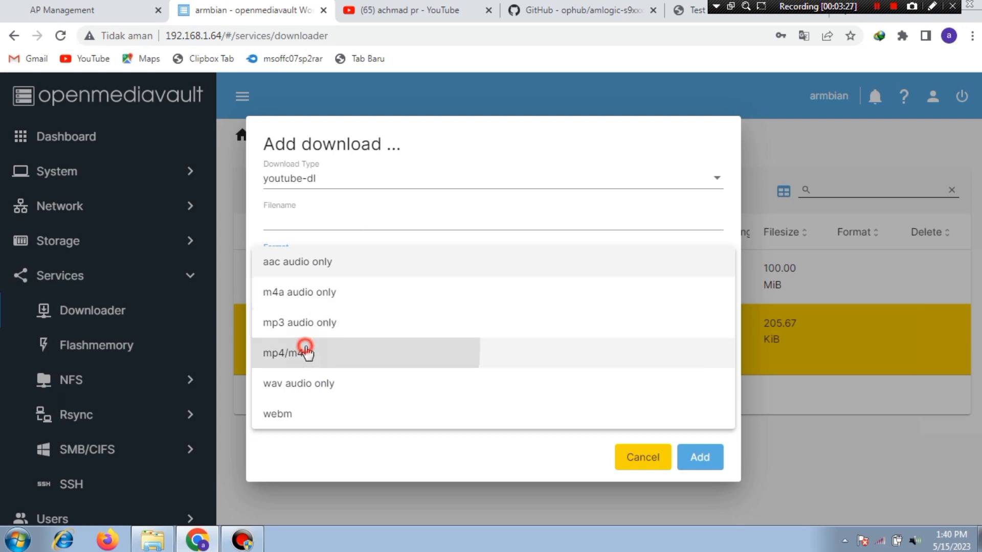
# Step: Paste the YouTube video URL, name it achmadpr, choose the data folder, and add it
pyautogui.click(307, 304)
pyautogui.rightClick(307, 304)
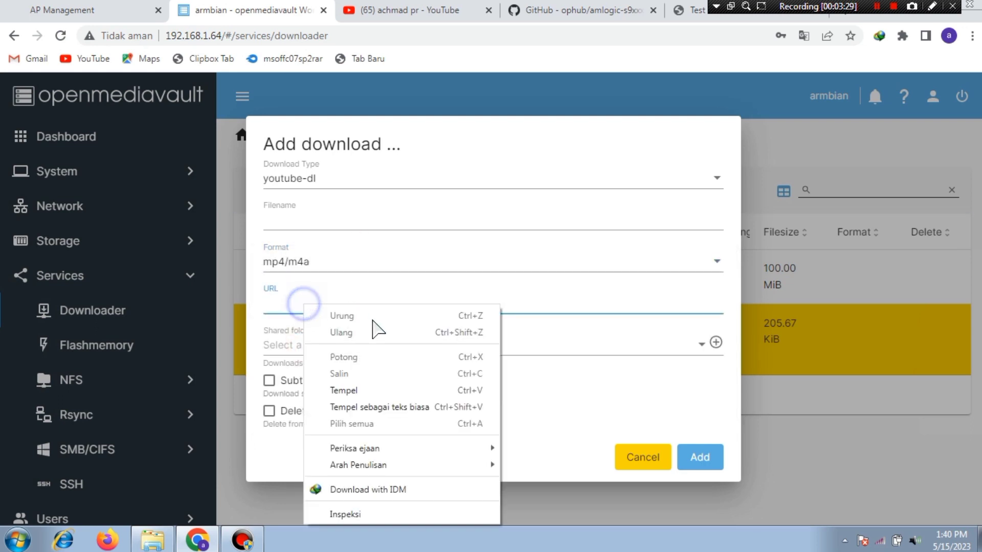
pyautogui.click(375, 389)
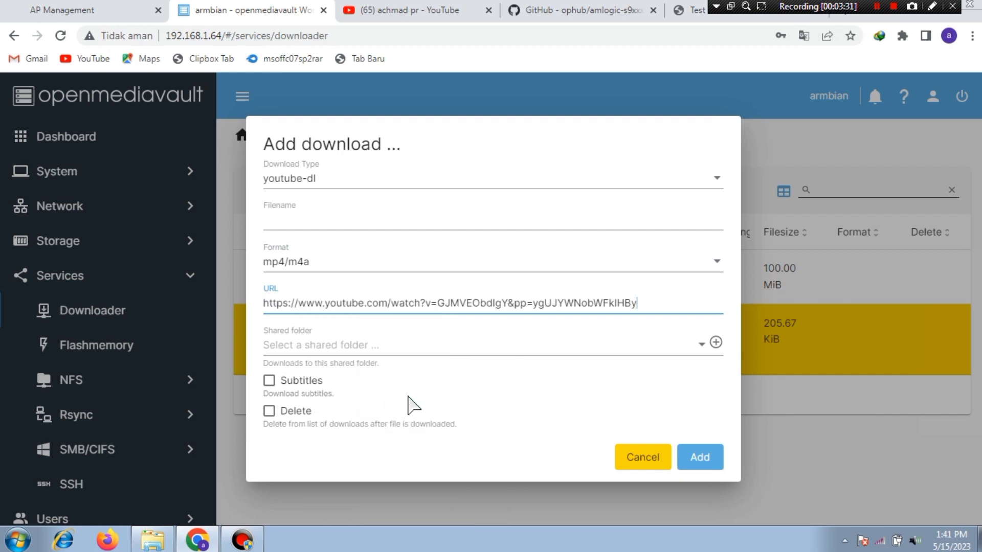
pyautogui.click(360, 217)
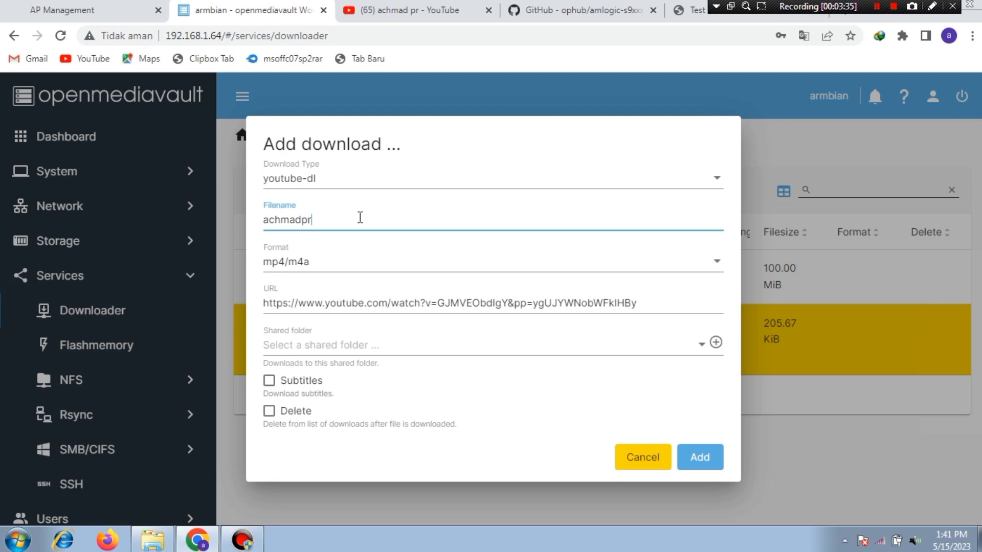
pyautogui.click(500, 342)
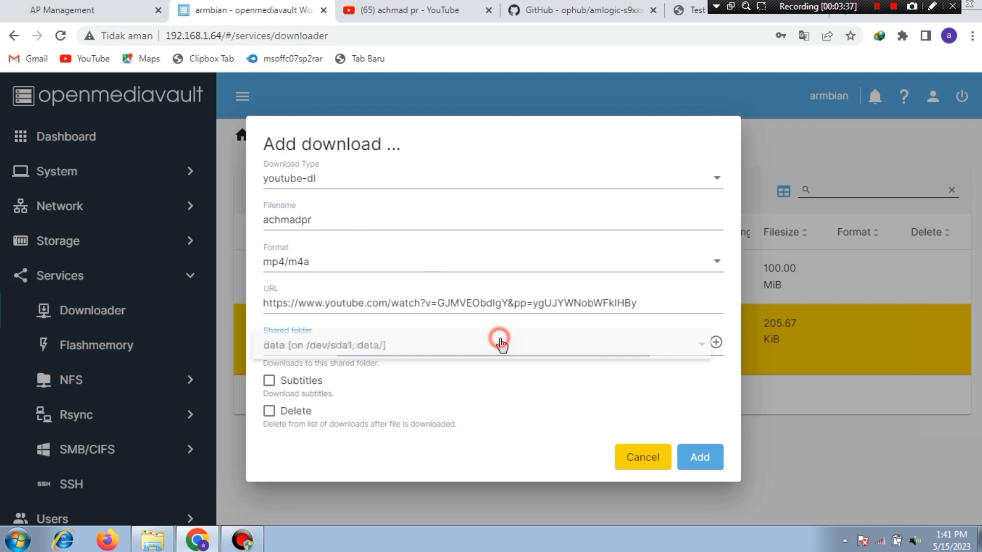
pyautogui.click(416, 345)
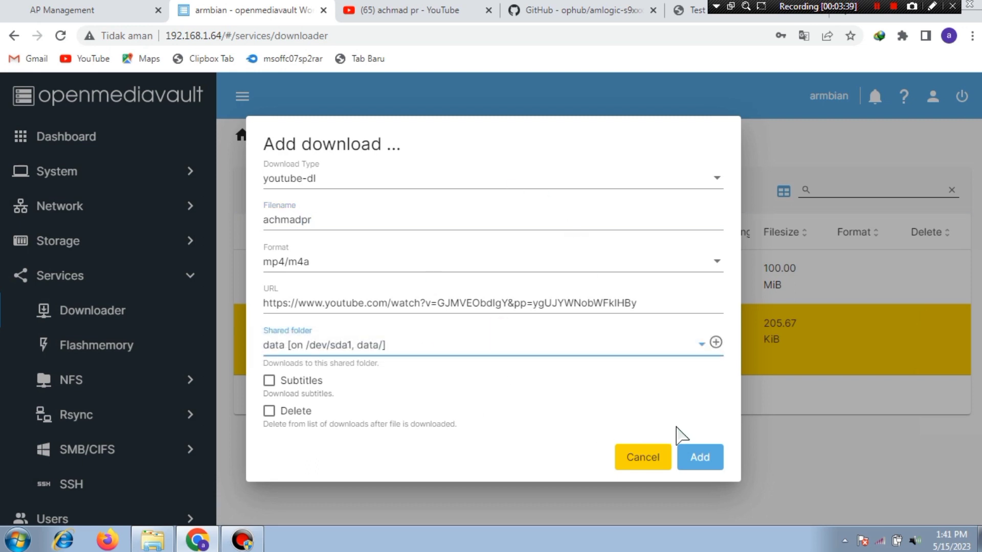
pyautogui.click(701, 457)
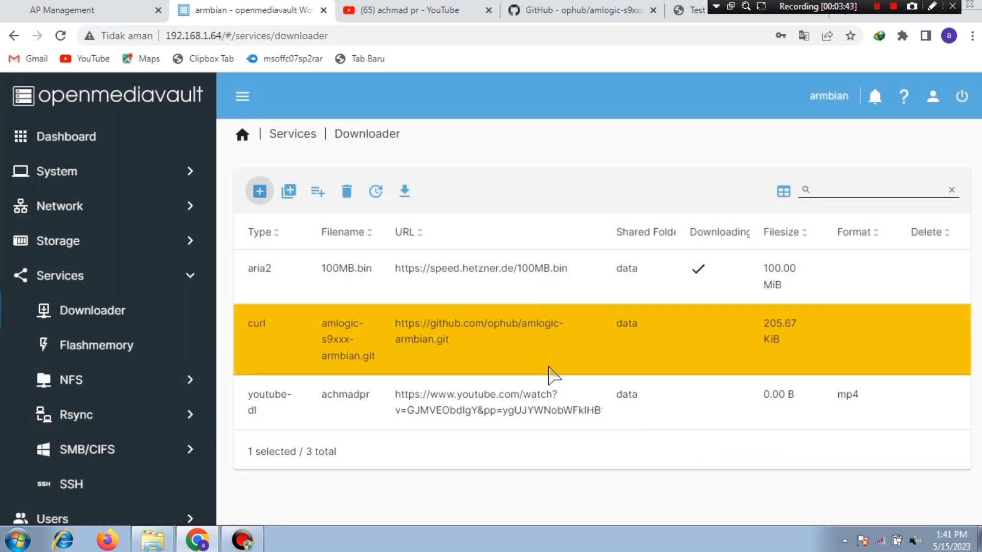
pyautogui.click(568, 394)
pyautogui.click(405, 191)
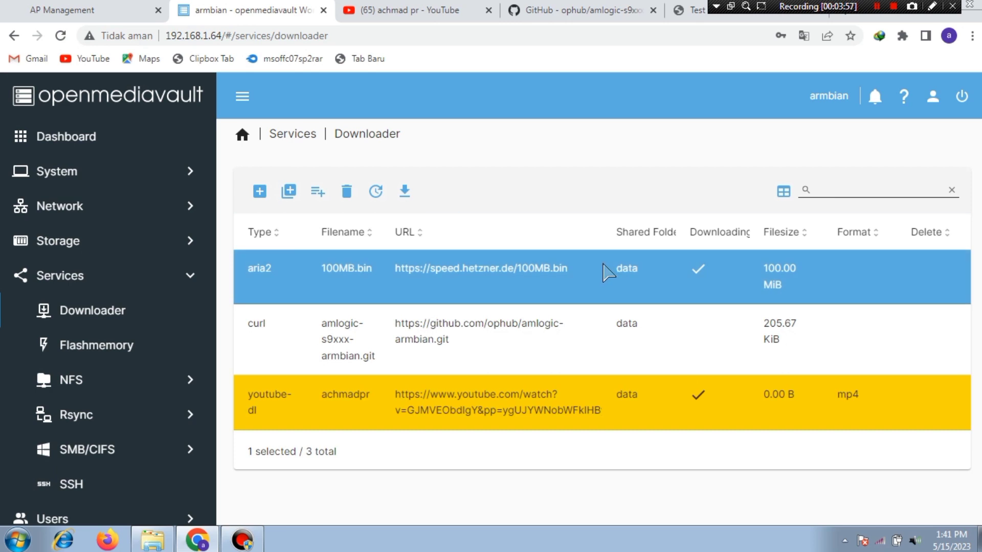
# Step: Open Download multiple with format mp4/m4a and paste the copied YouTube link
pyautogui.click(289, 192)
pyautogui.click(312, 202)
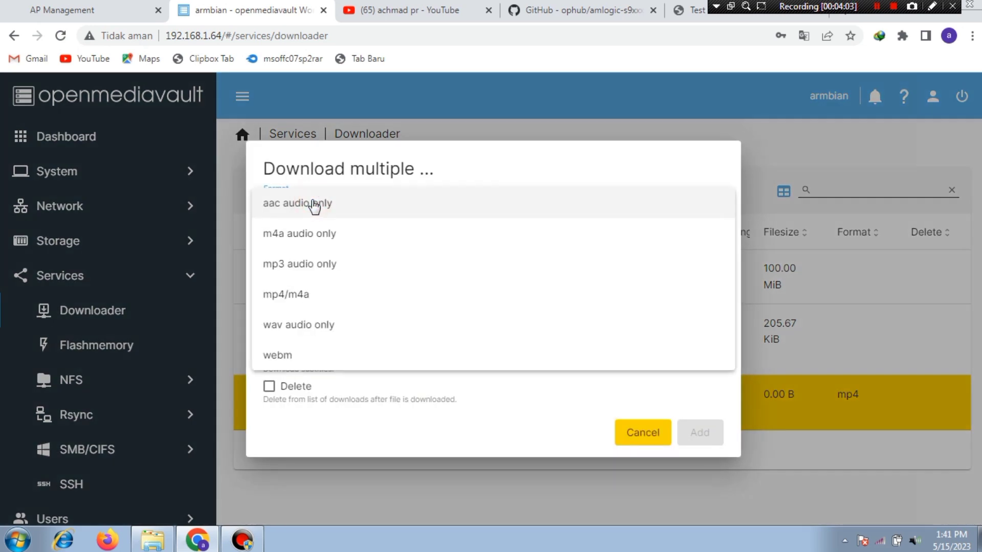
pyautogui.click(332, 301)
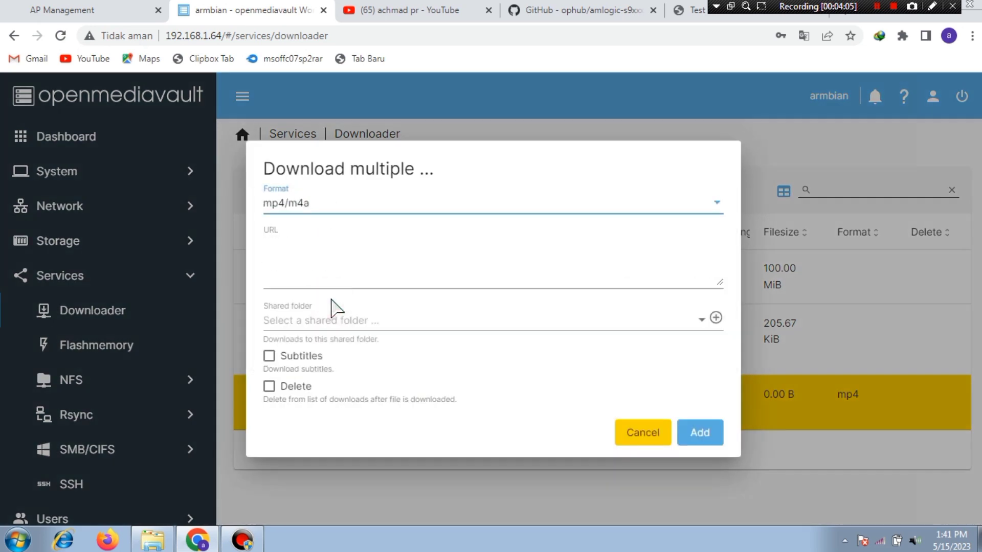
pyautogui.click(337, 210)
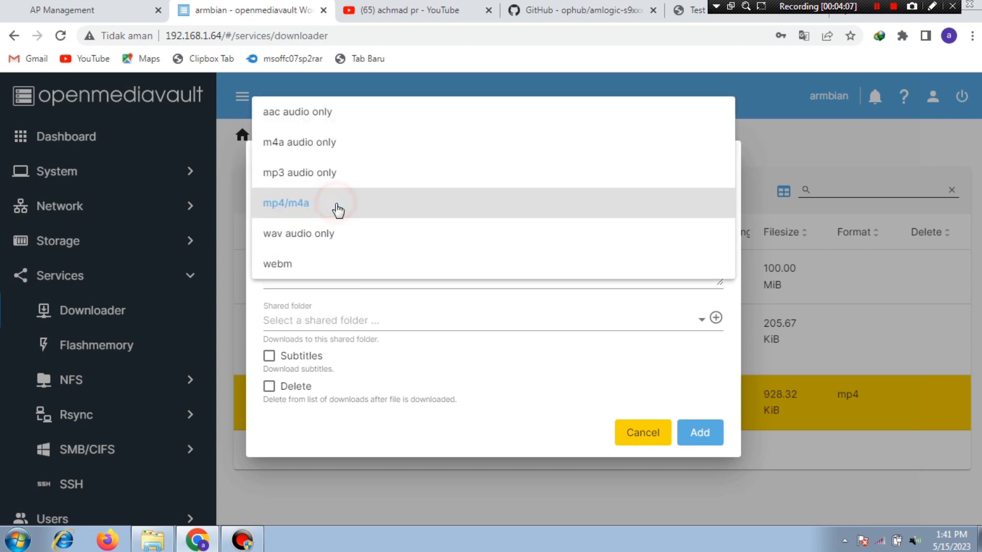
pyautogui.click(338, 207)
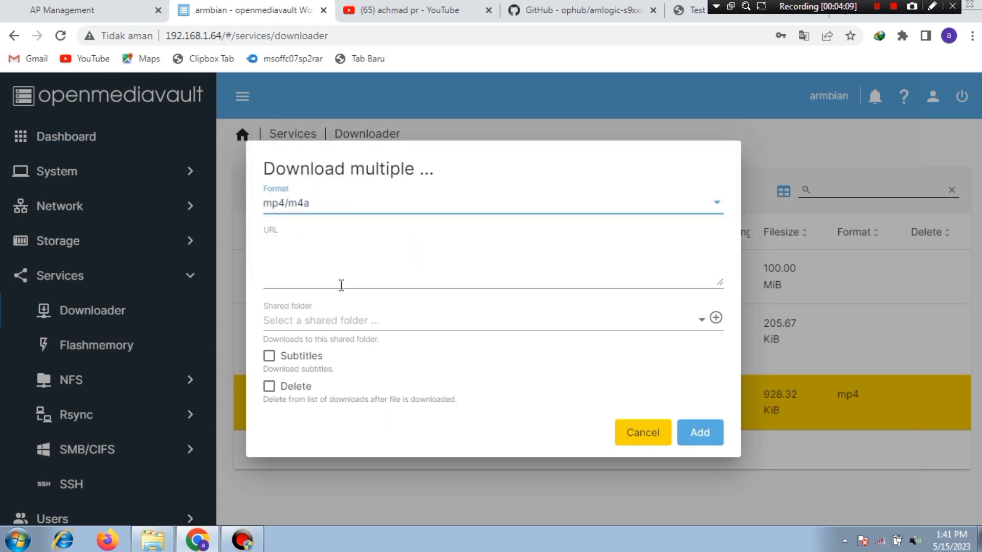
pyautogui.click(326, 256)
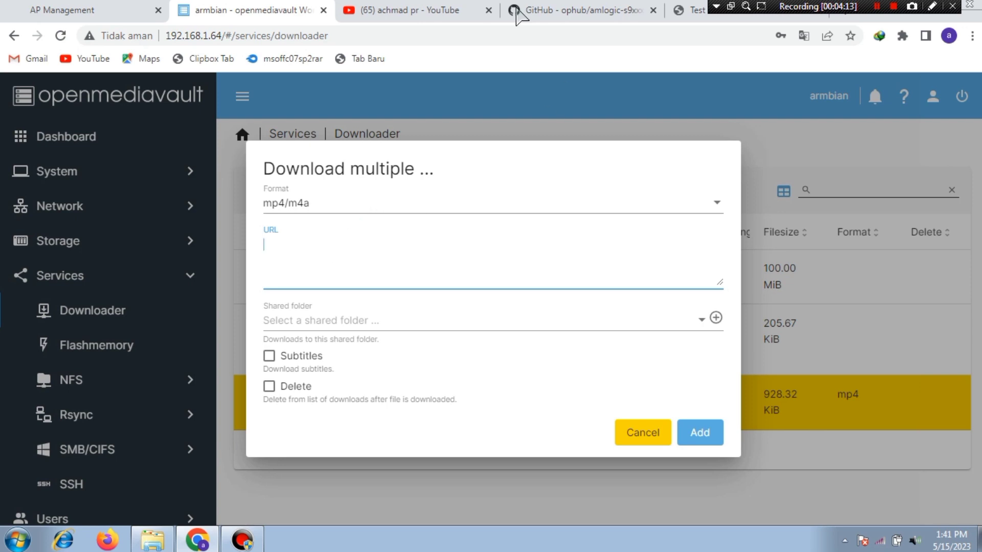
pyautogui.rightClick(380, 259)
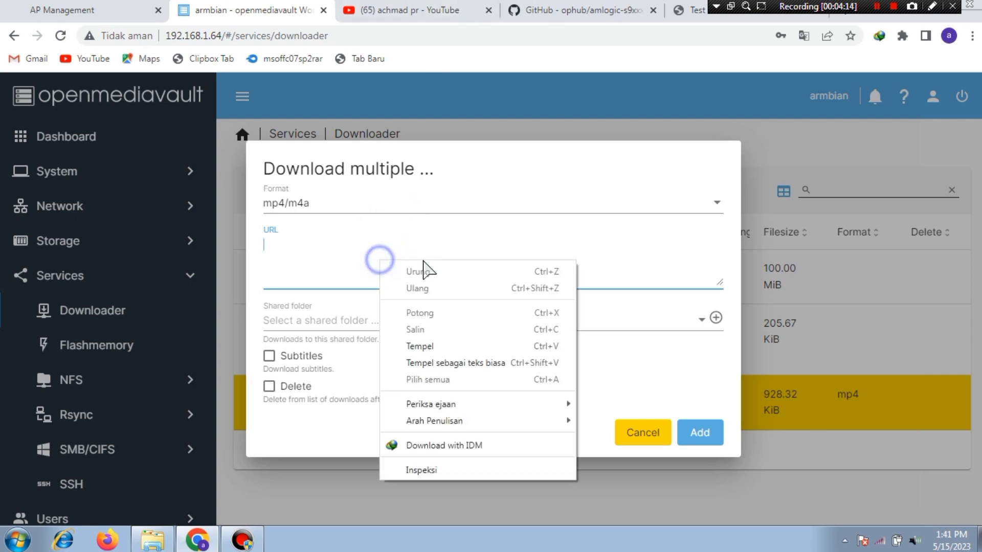
pyautogui.click(439, 346)
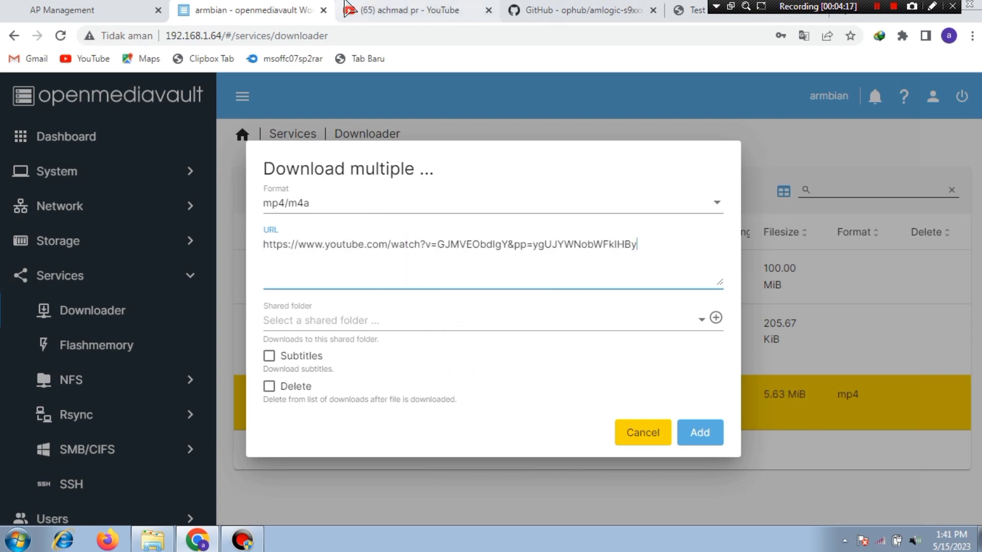
# Step: Replace the entered link with the second video's link from the YouTube results
pyautogui.click(404, 10)
pyautogui.scroll(-3, 639, 300)
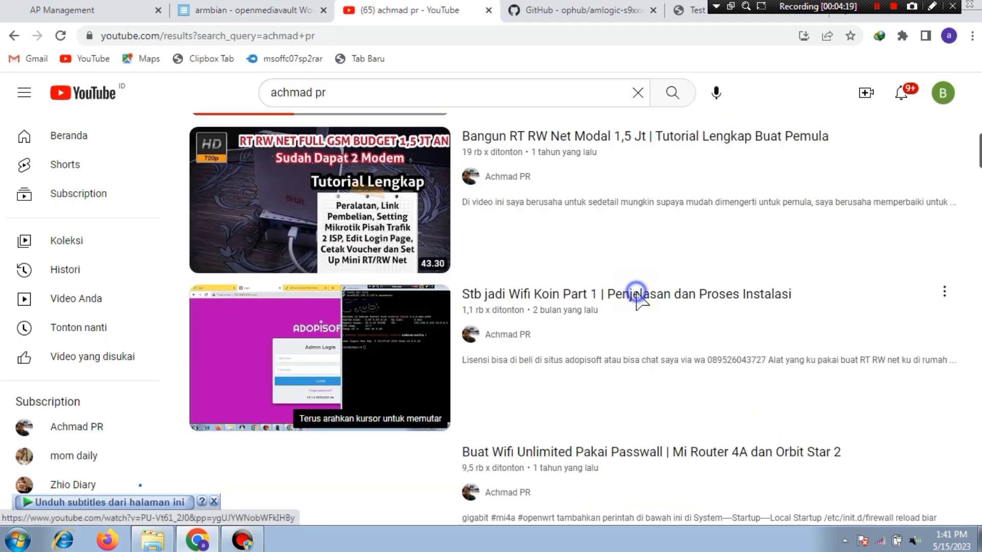
pyautogui.rightClick(639, 300)
pyautogui.click(723, 377)
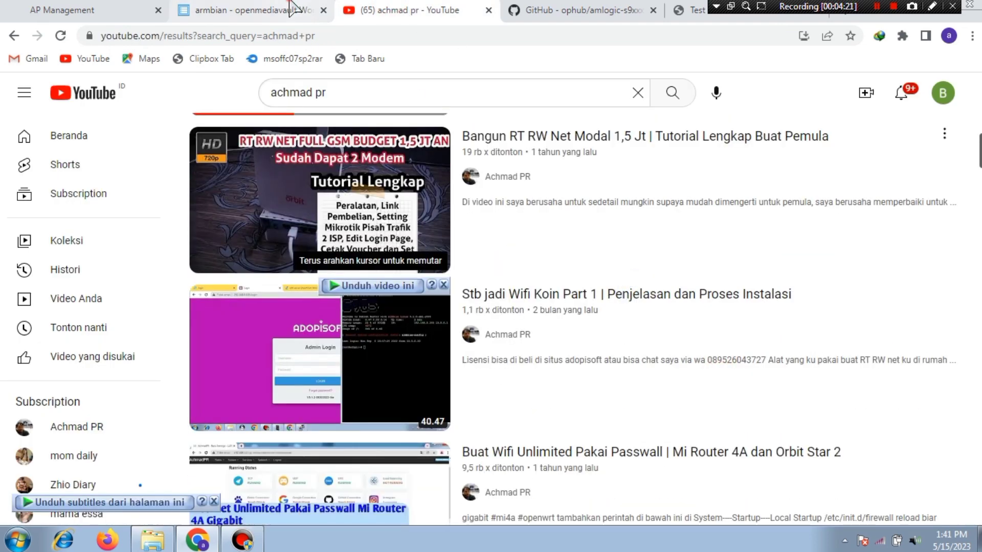
pyautogui.click(287, 10)
pyautogui.tripleClick(664, 249)
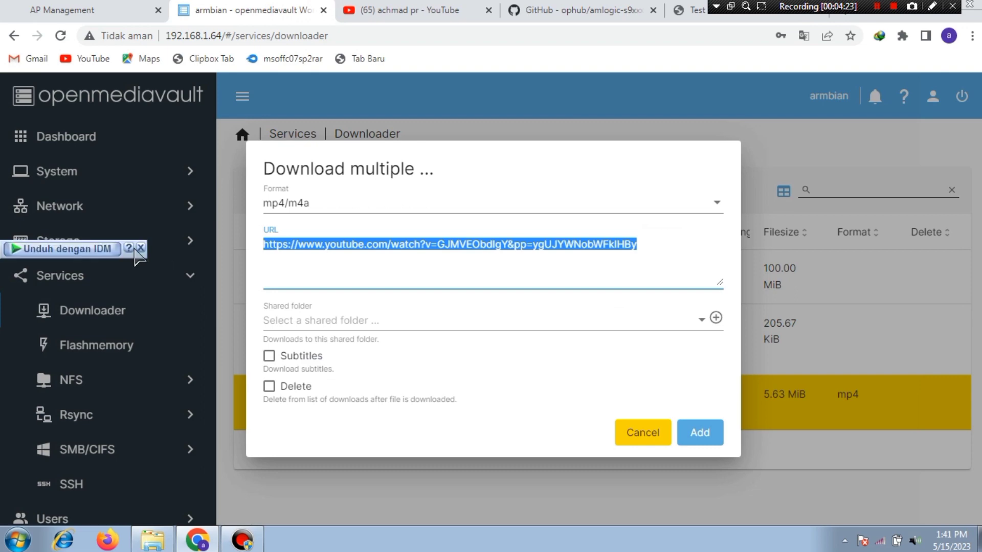
pyautogui.write('https://www.youtube.com/watch?v=PU-Vt61_2J0&pp=ygUJYWNobWFkIHBy')
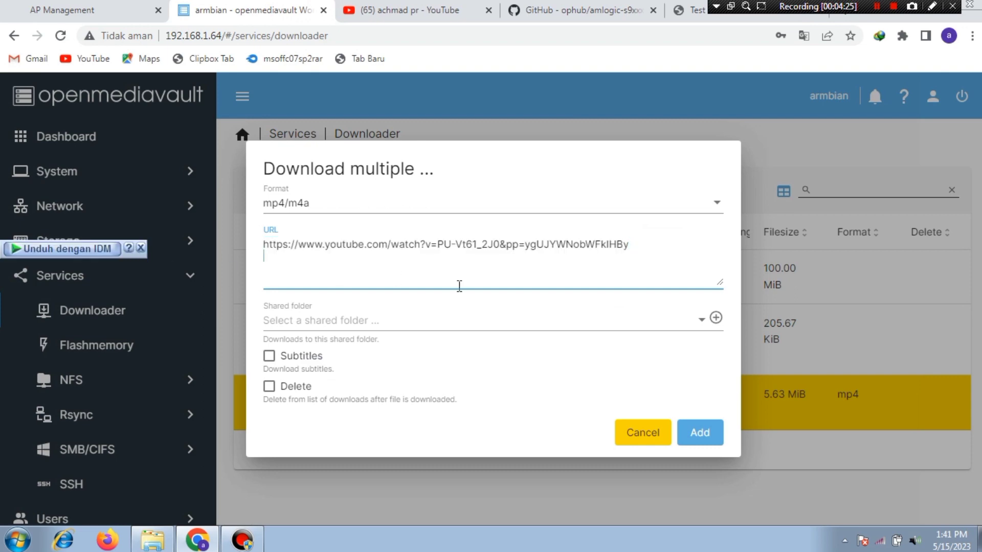
# Step: Add another YouTube video's link on a new line of the URL box
pyautogui.click(440, 10)
pyautogui.scroll(-5, 636, 473)
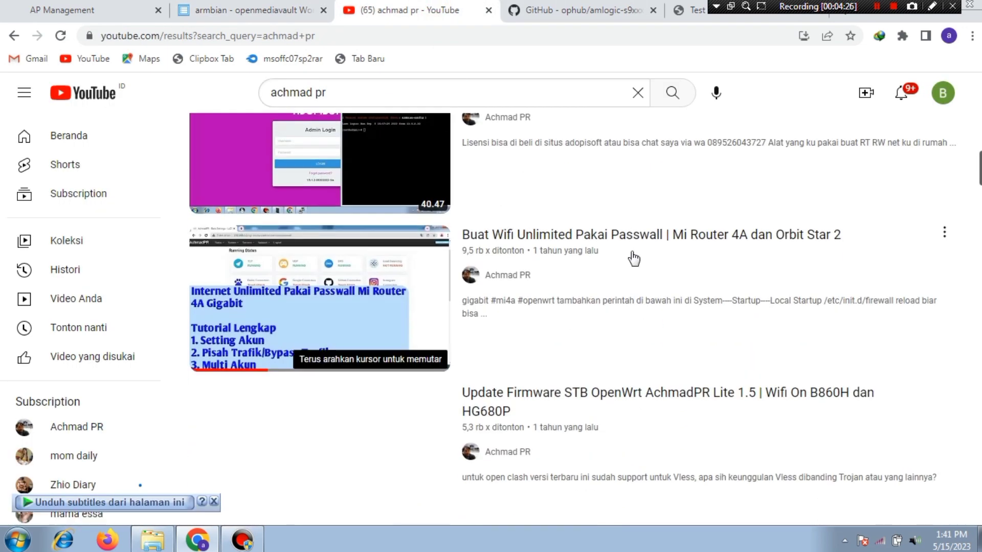
pyautogui.rightClick(623, 240)
pyautogui.click(686, 320)
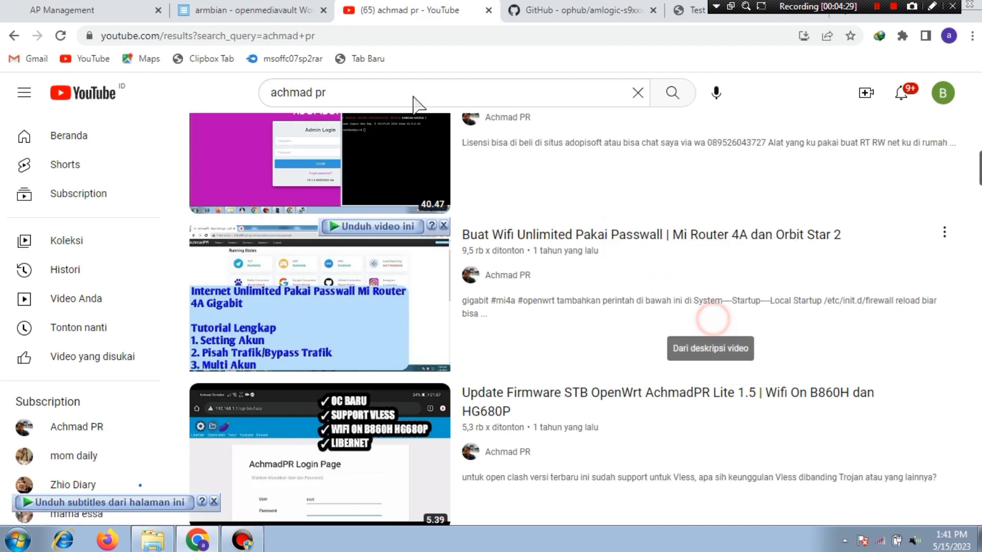
pyautogui.click(266, 9)
pyautogui.press('Return')
pyautogui.write('https://www.youtube.com/watch?v=jrqUnXgPkwE&t=401s&pp=ygUJYWNobWFkIHBy')
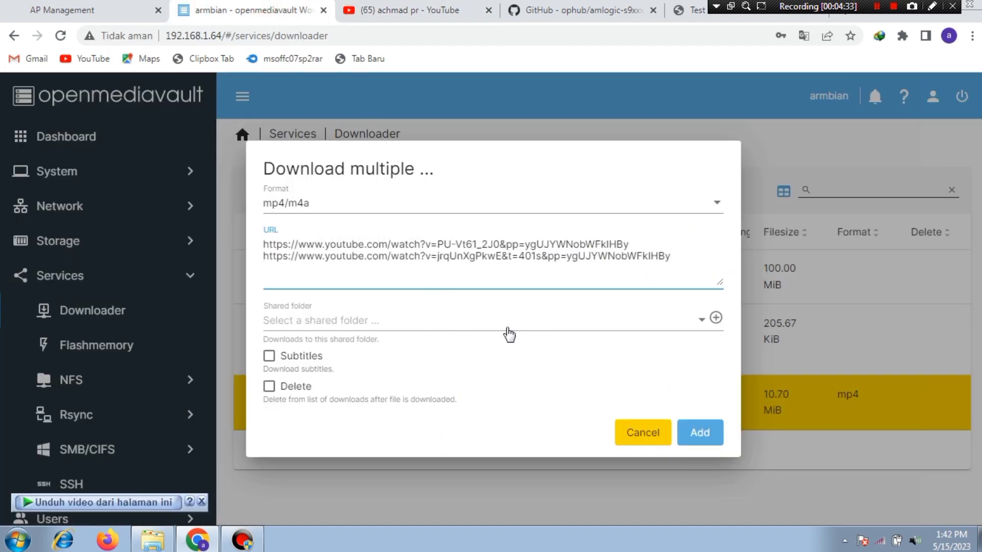
# Step: Choose the data shared folder and add the multiple download
pyautogui.click(484, 328)
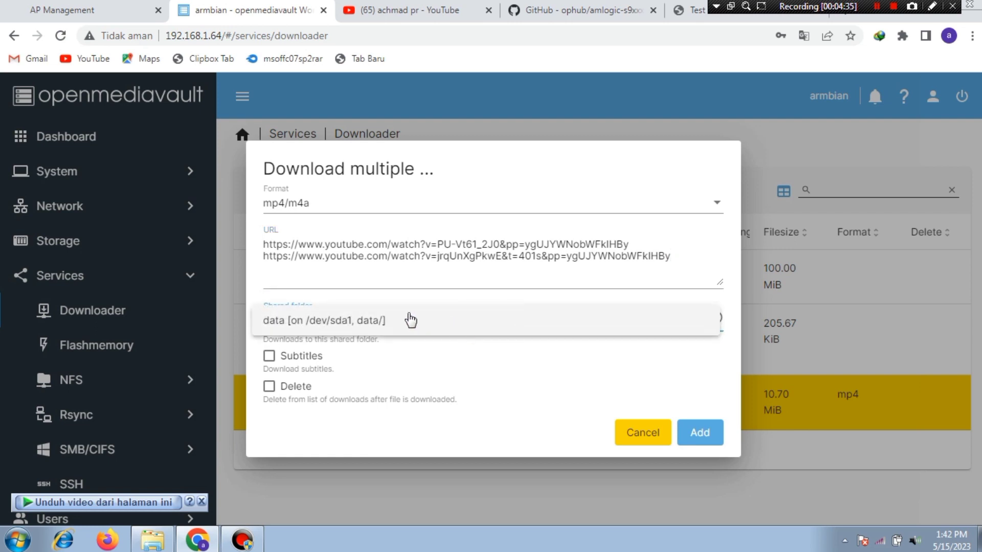
pyautogui.click(397, 314)
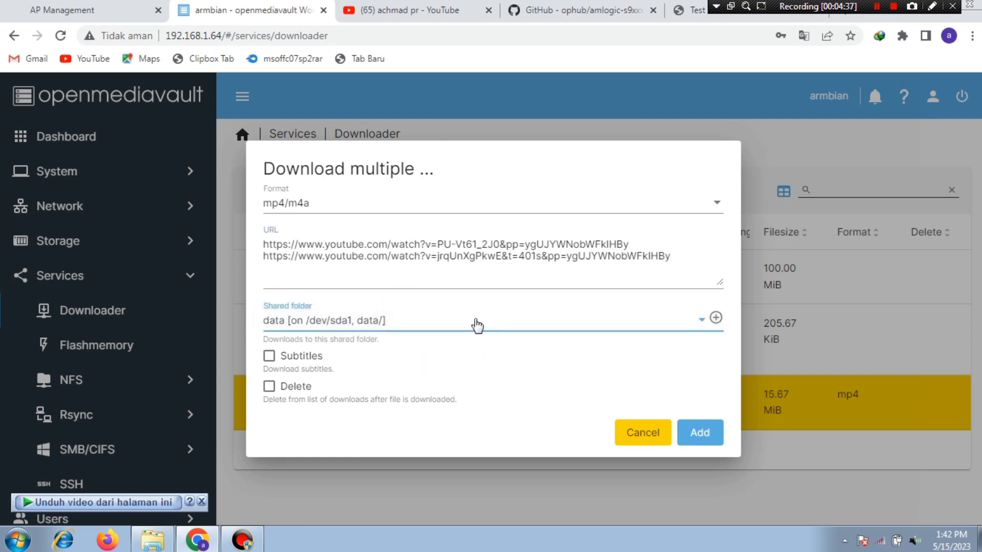
pyautogui.click(700, 435)
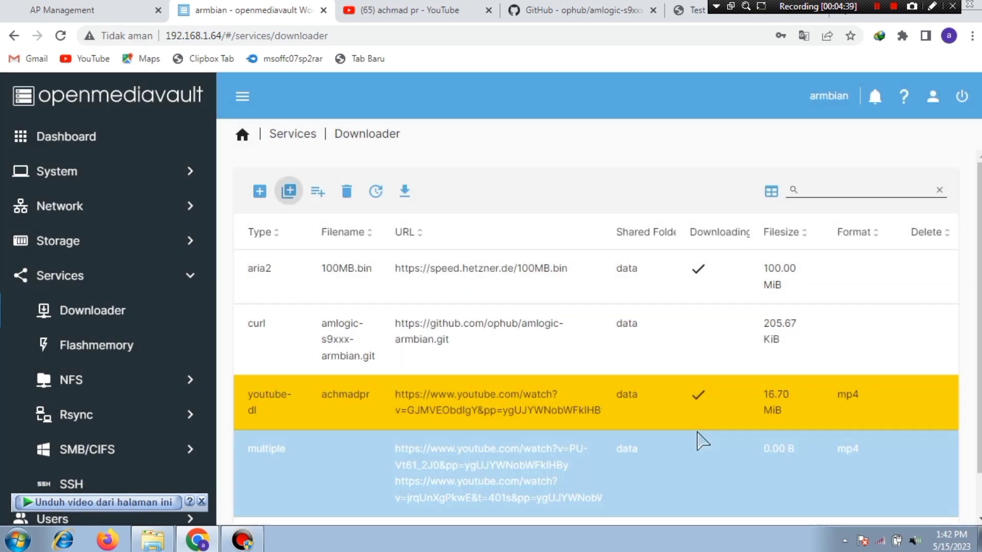
# Step: Select the new multiple entry and start its download
pyautogui.scroll(-1, 690, 425)
pyautogui.click(439, 432)
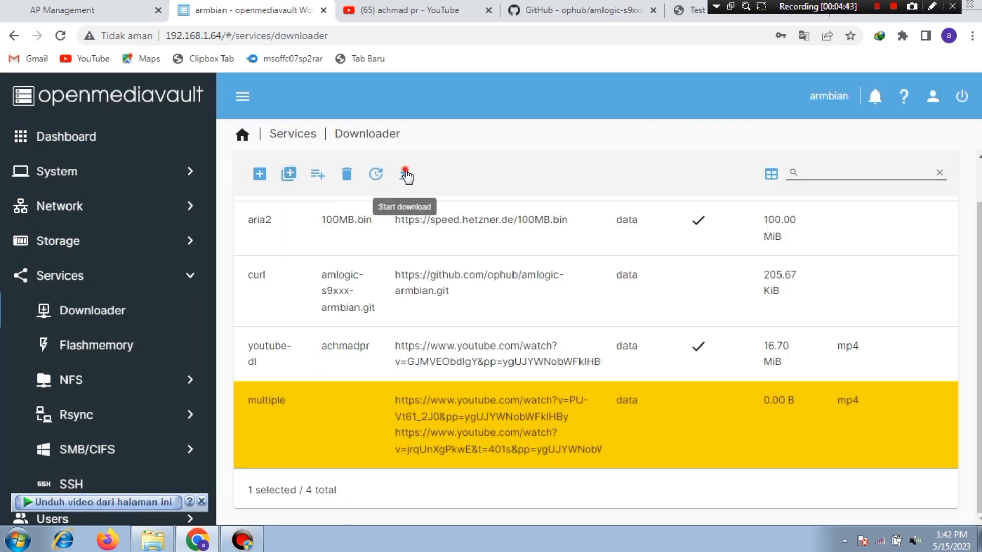
pyautogui.click(405, 174)
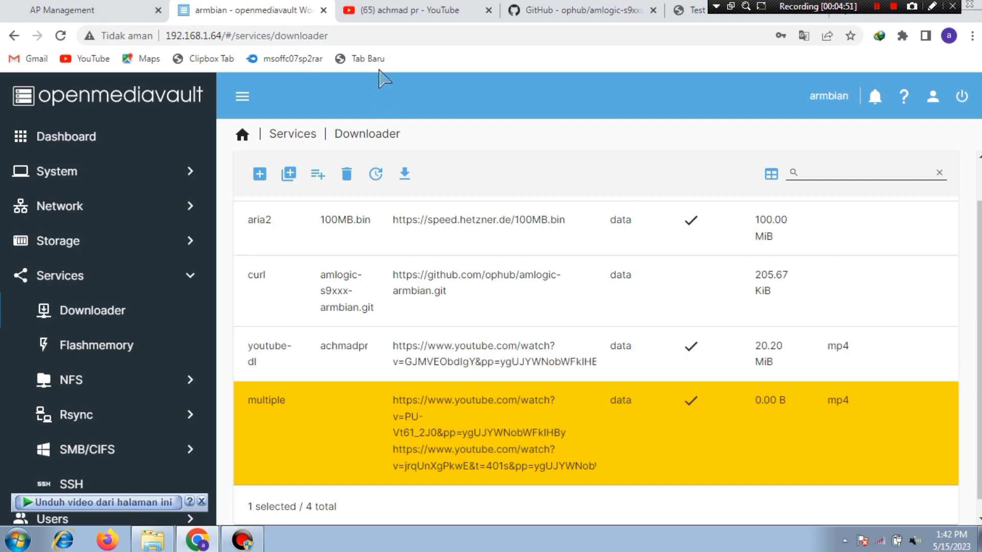
# Step: Begin a playlist download set to mp4/m4a and go to the YouTube tab for a link
pyautogui.click(318, 176)
pyautogui.click(366, 228)
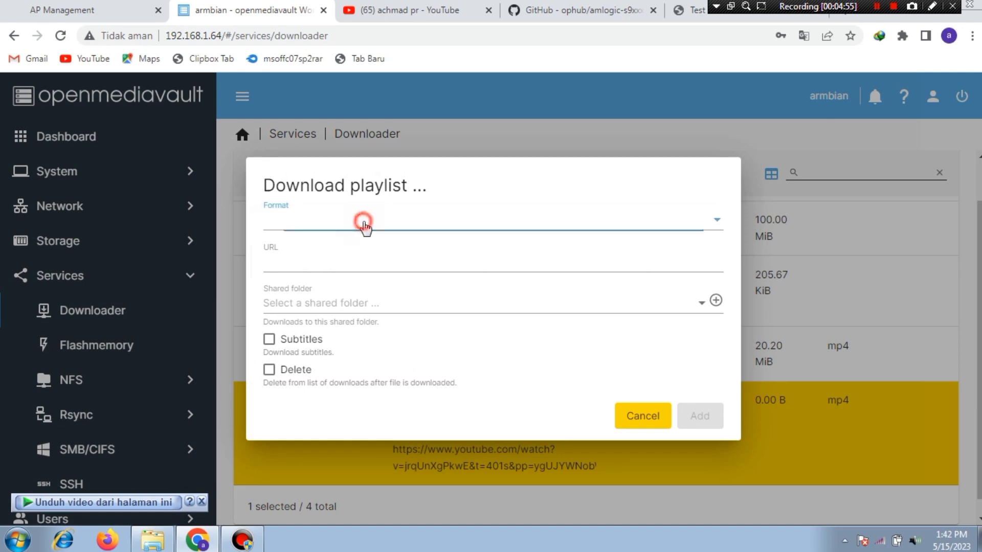
pyautogui.click(307, 311)
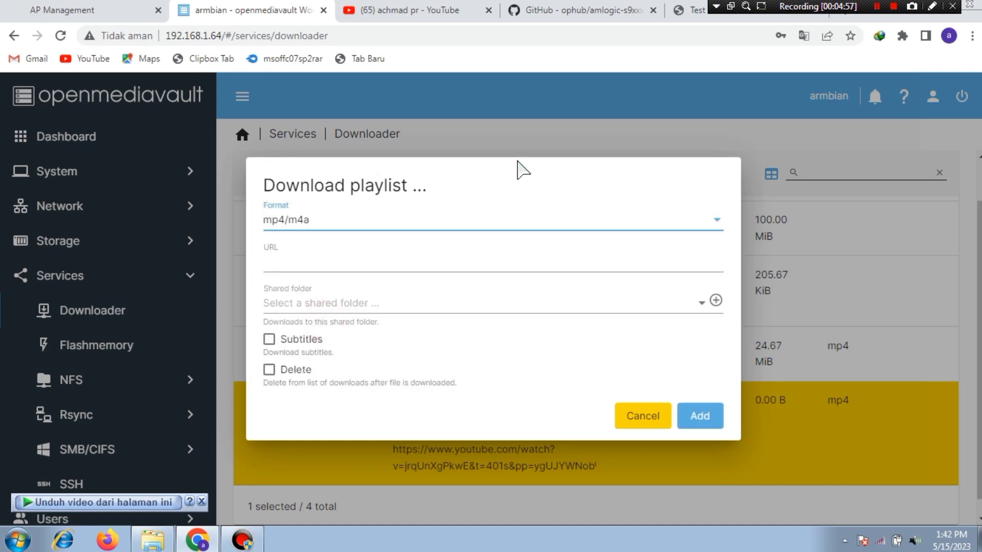
pyautogui.click(457, 10)
# Step: Open the uploader's YouTube channel and show its playlists
pyautogui.scroll(10, 713, 377)
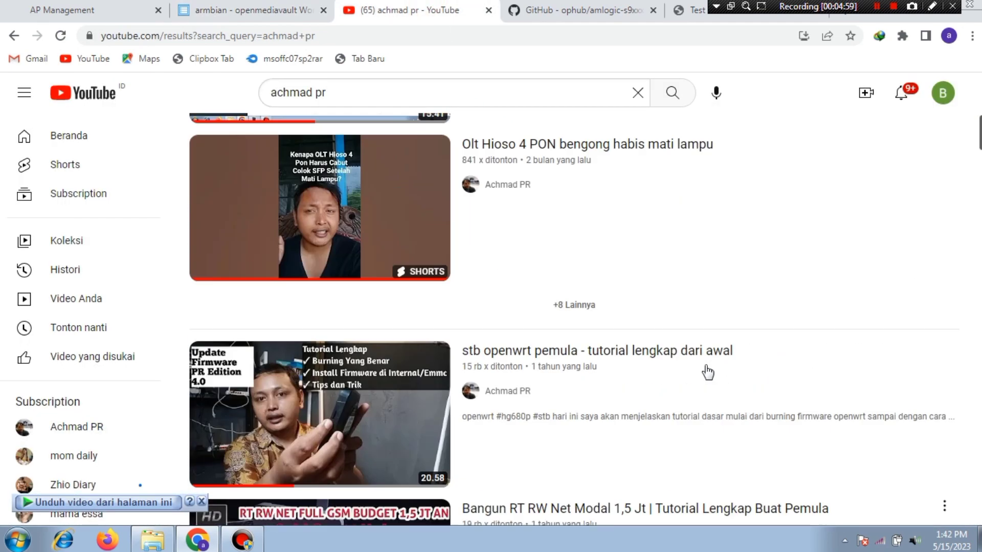
pyautogui.scroll(2, 592, 317)
pyautogui.click(486, 190)
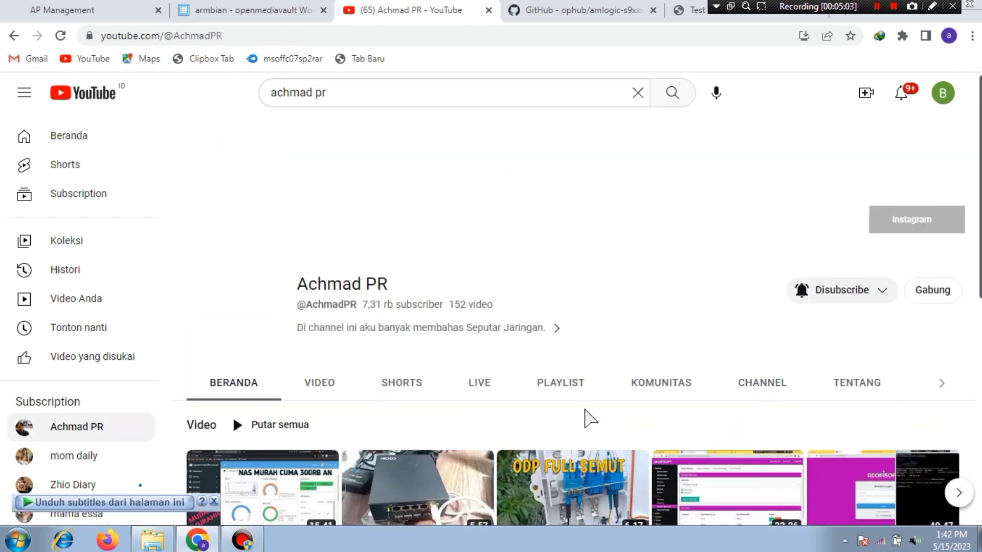
pyautogui.click(556, 391)
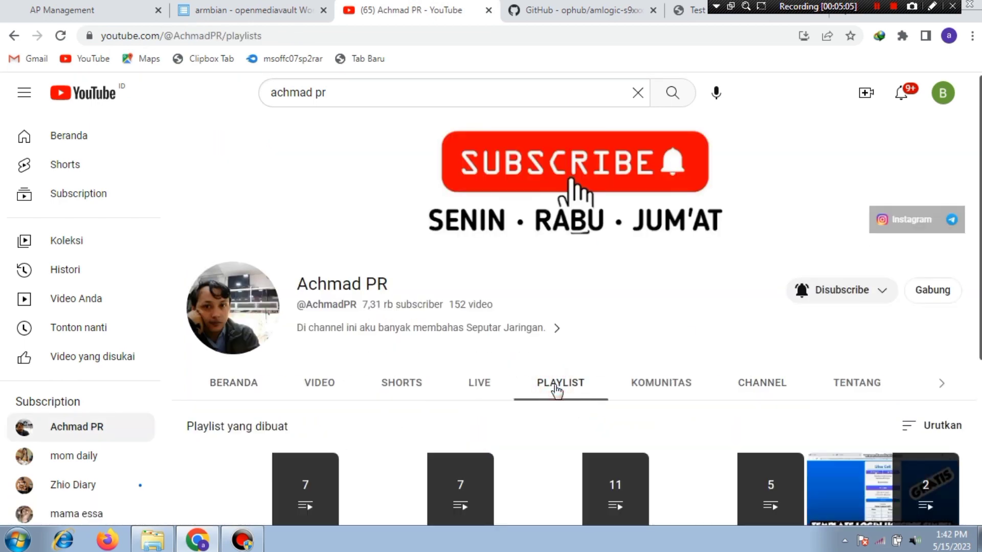
# Step: Copy the Tutorial Modem playlist link and go back to the openmediavault tab
pyautogui.scroll(-4, 559, 383)
pyautogui.moveTo(438, 280)
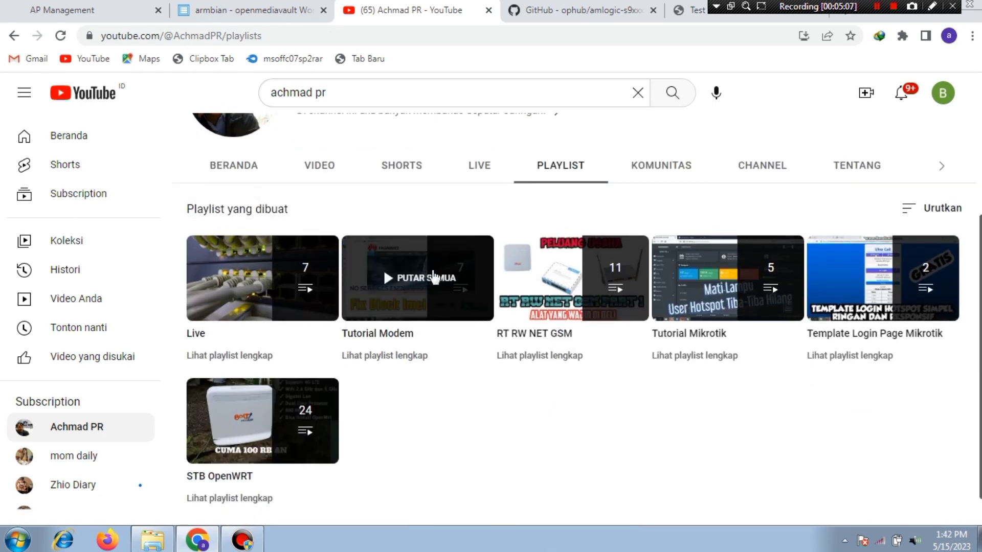
pyautogui.rightClick(440, 314)
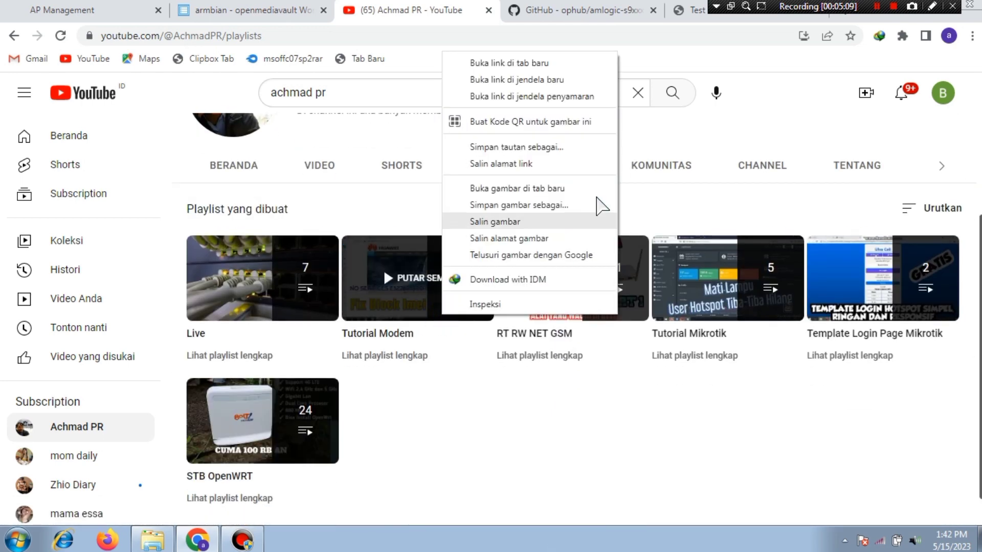
pyautogui.click(524, 164)
pyautogui.click(245, 8)
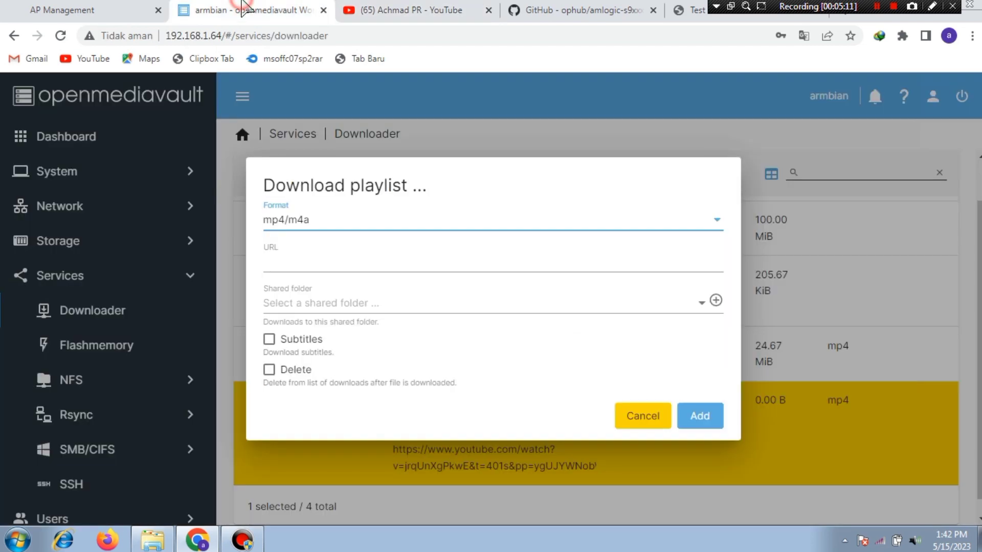
# Step: Paste the Tutorial Modem playlist link, choose the 'data' shared folder, and add the download
pyautogui.click(384, 262)
pyautogui.rightClick(384, 263)
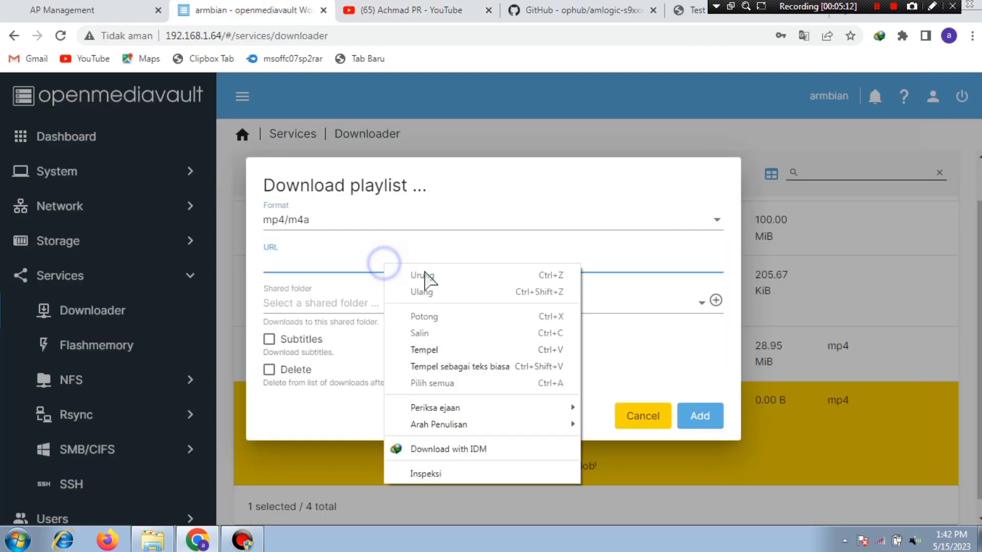
pyautogui.click(424, 350)
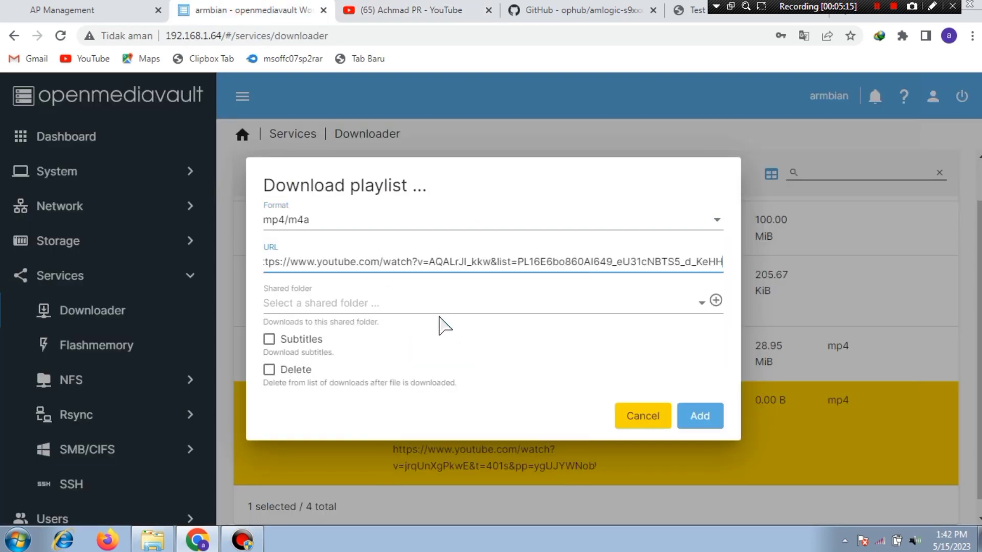
pyautogui.click(431, 311)
pyautogui.click(412, 305)
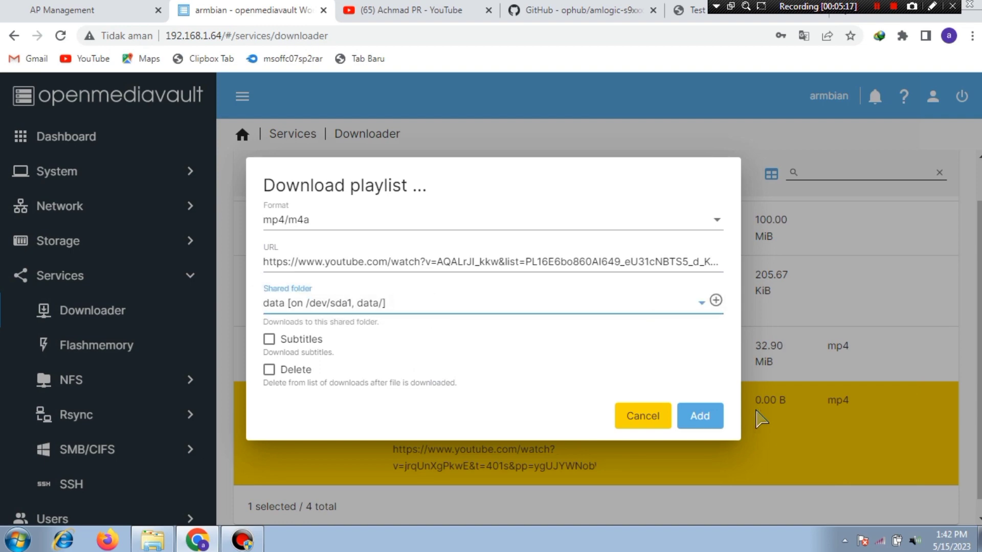
pyautogui.click(706, 418)
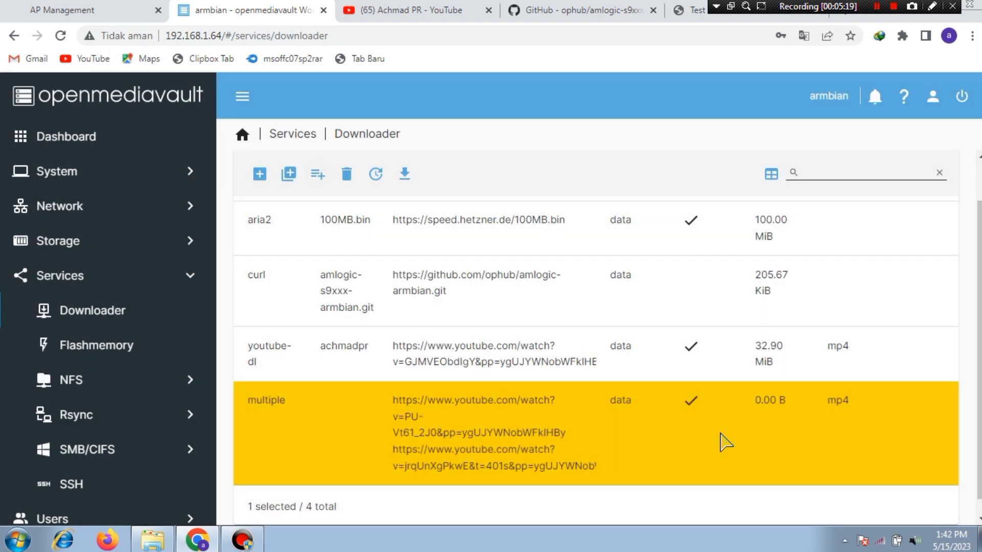
pyautogui.scroll(-2, 617, 373)
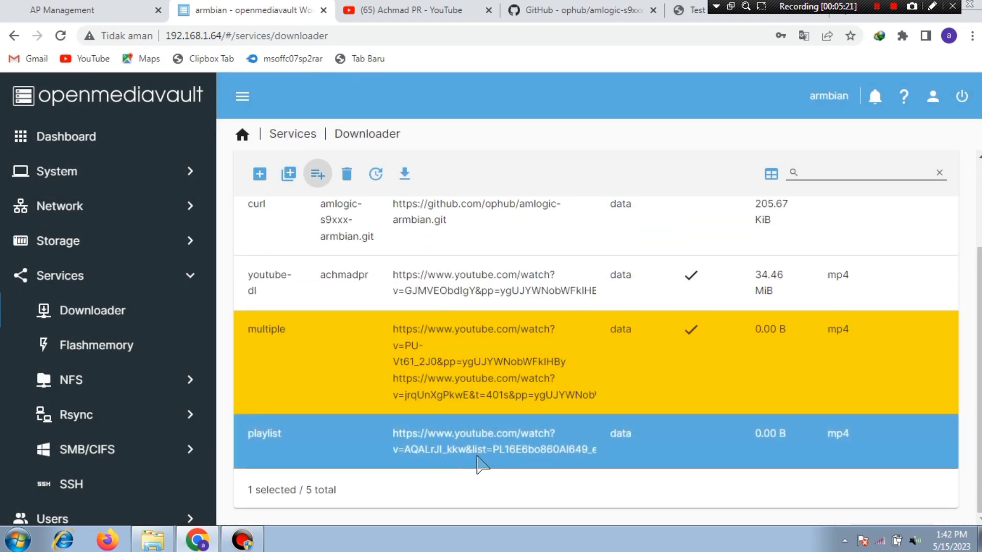
# Step: Start downloading the playlist entry, then bring up the \\192.168.1.64\data share in Windows Explorer
pyautogui.click(467, 462)
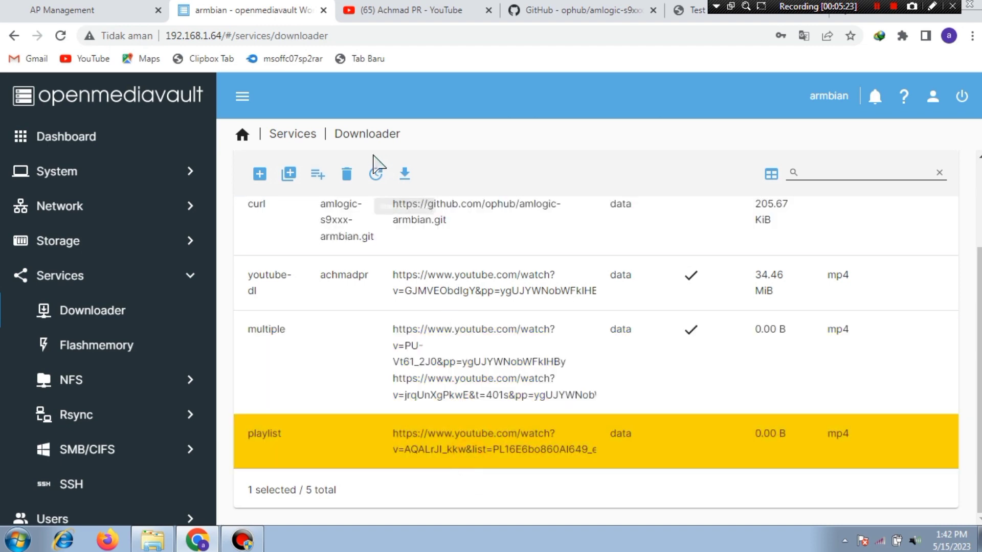
pyautogui.click(405, 174)
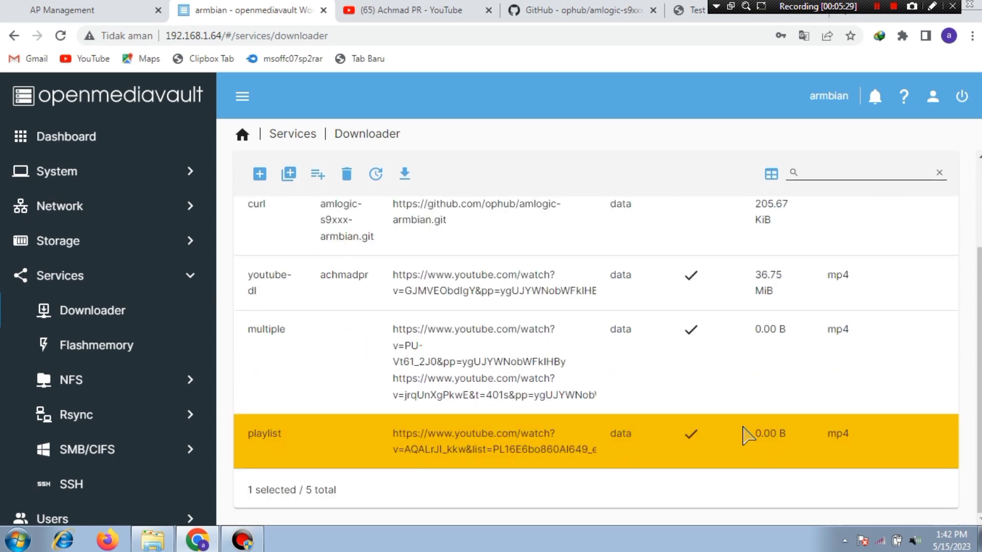
pyautogui.scroll(3, 799, 307)
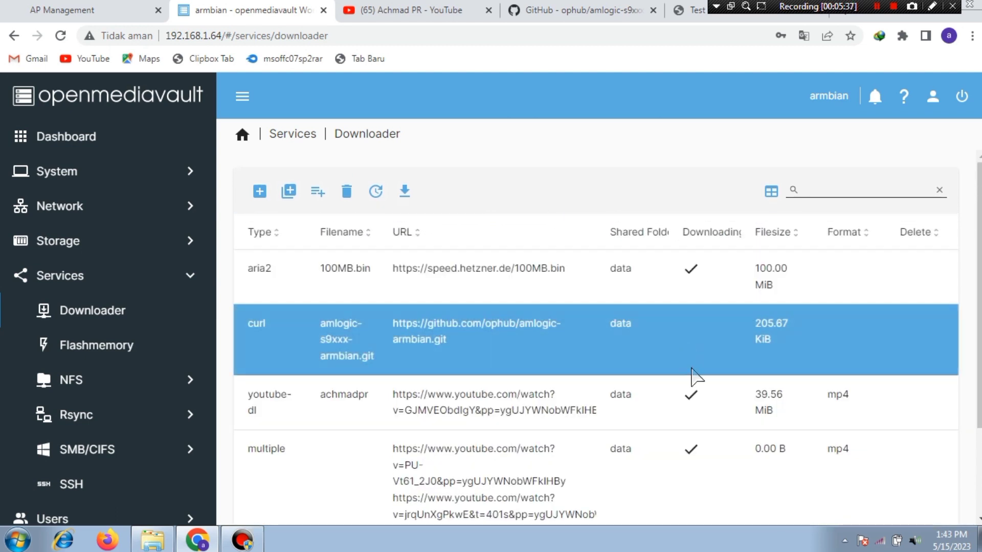
pyautogui.scroll(-3, 688, 332)
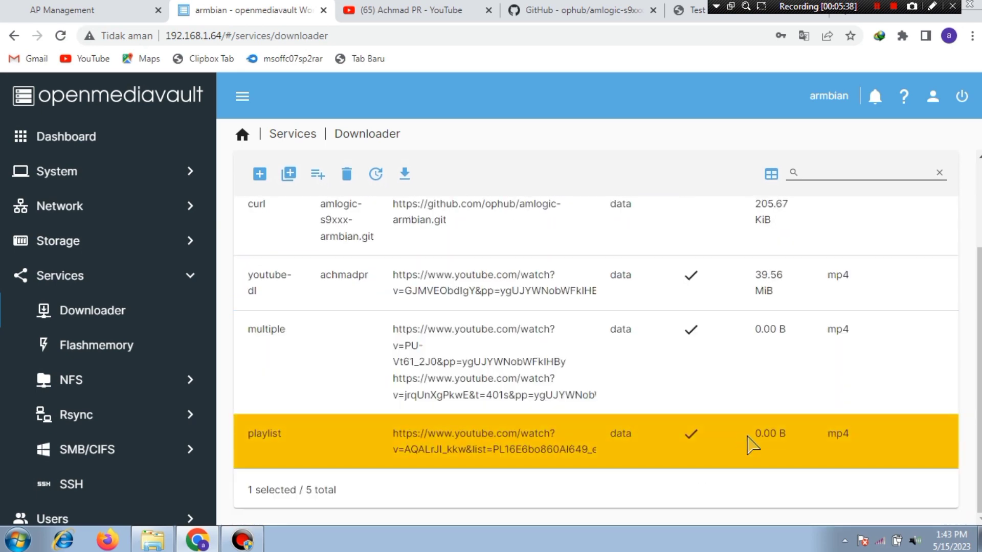
pyautogui.scroll(3, 728, 329)
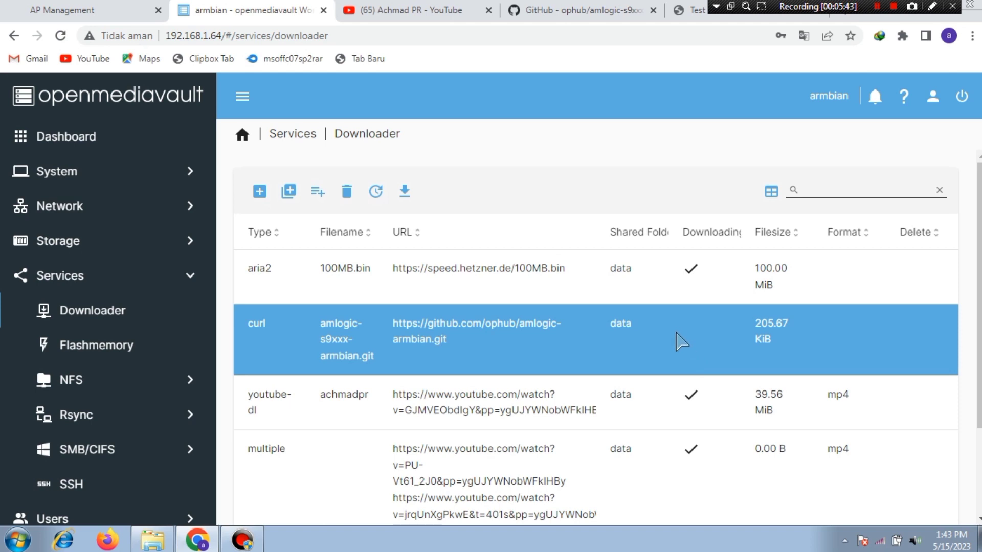
pyautogui.scroll(-3, 746, 386)
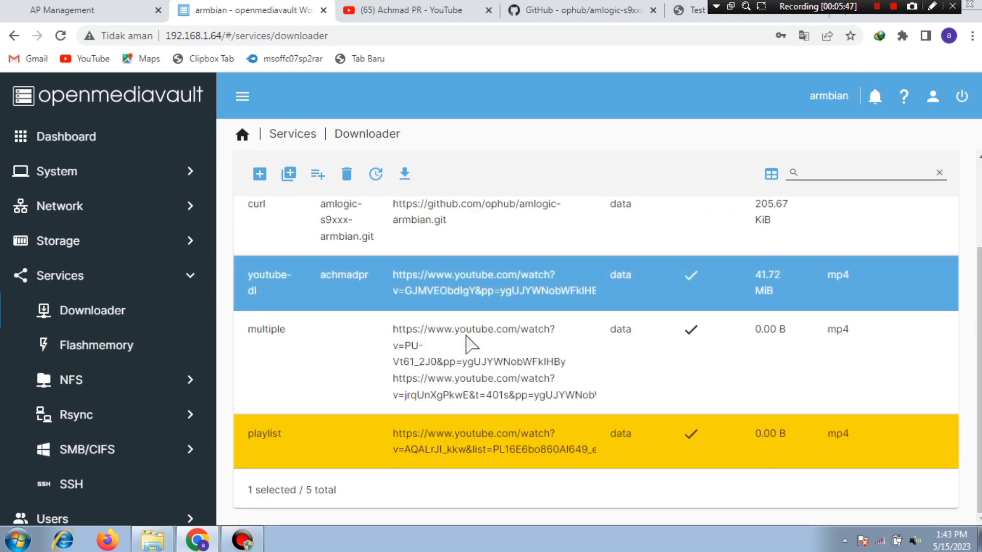
pyautogui.click(152, 542)
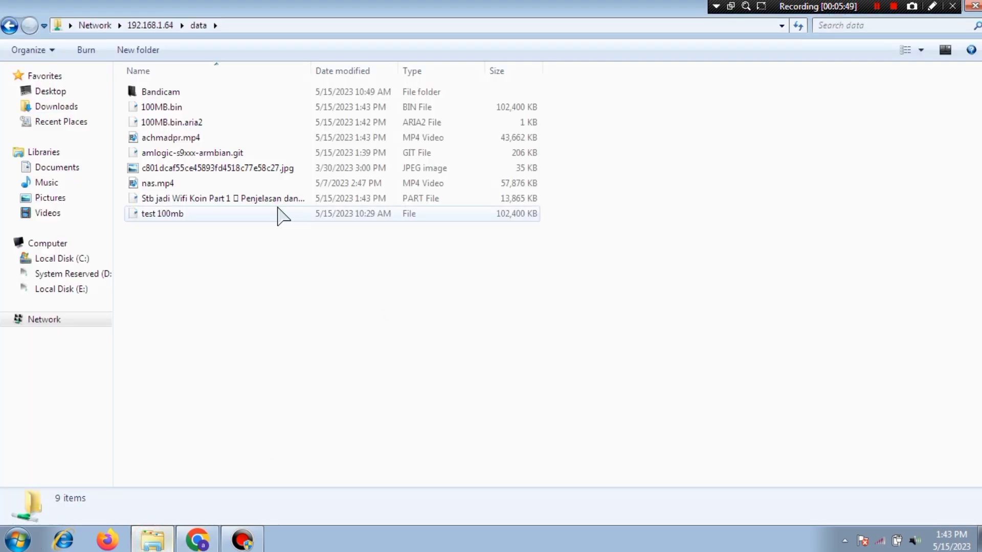
# Step: Refresh the data share listing and inspect the .git, 100MB.bin and partial playlist video files
pyautogui.rightClick(235, 347)
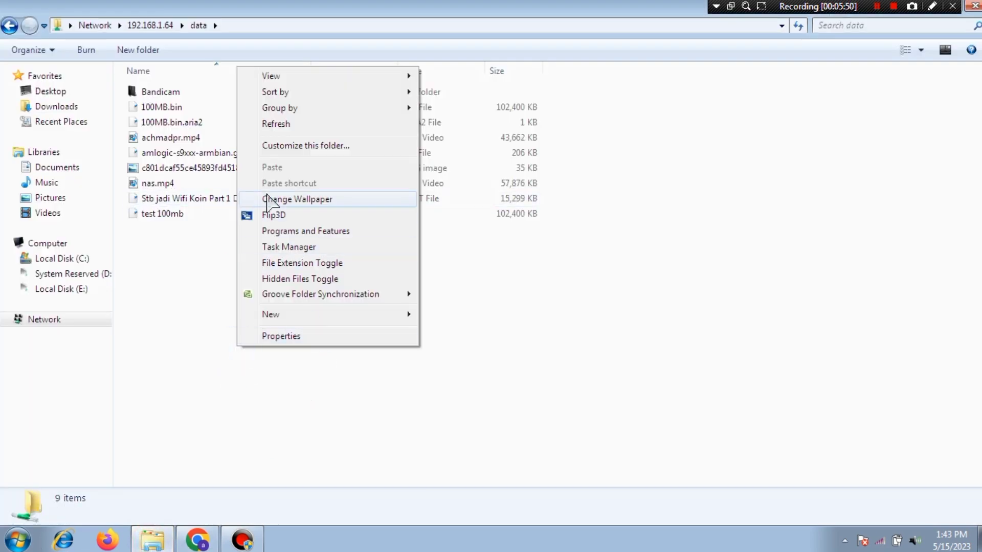
pyautogui.click(286, 124)
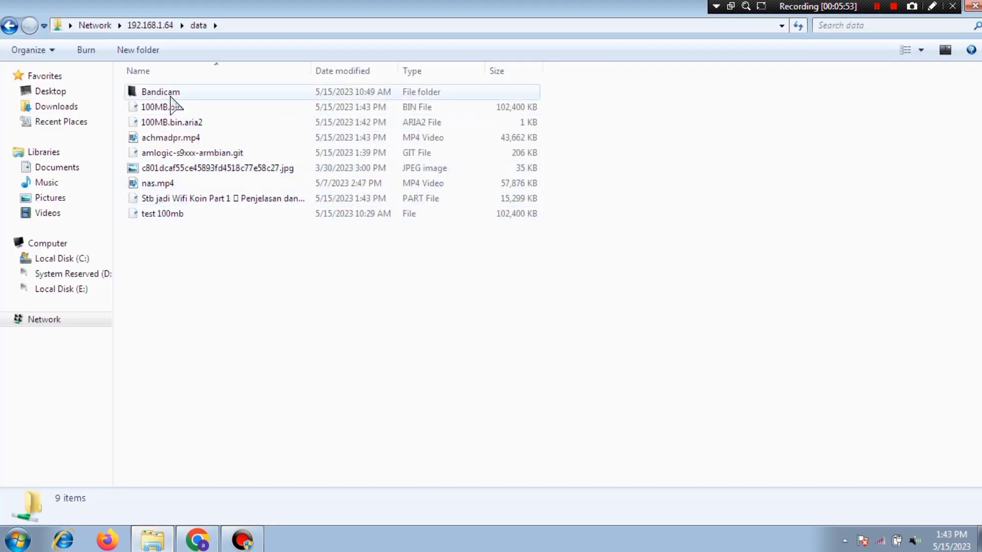
pyautogui.click(227, 152)
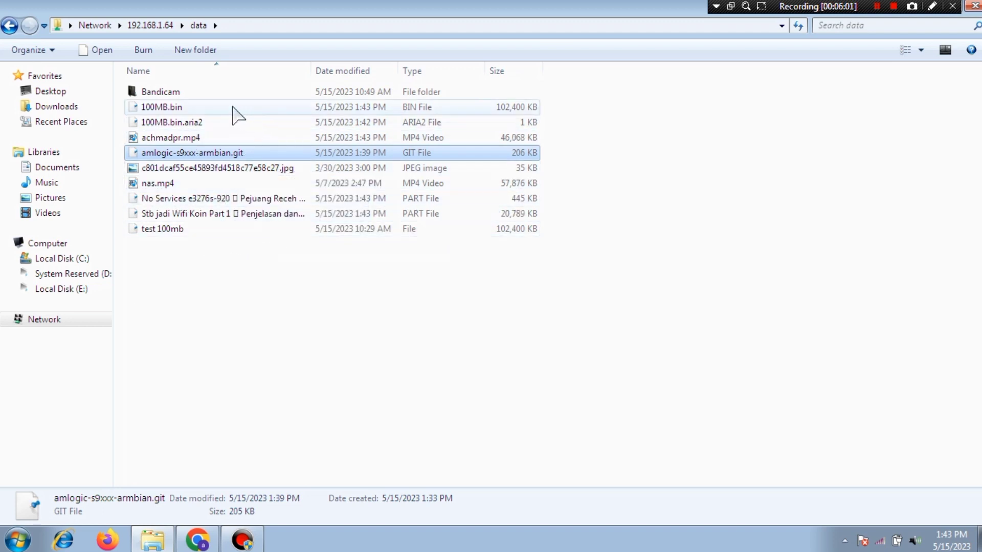
pyautogui.click(185, 107)
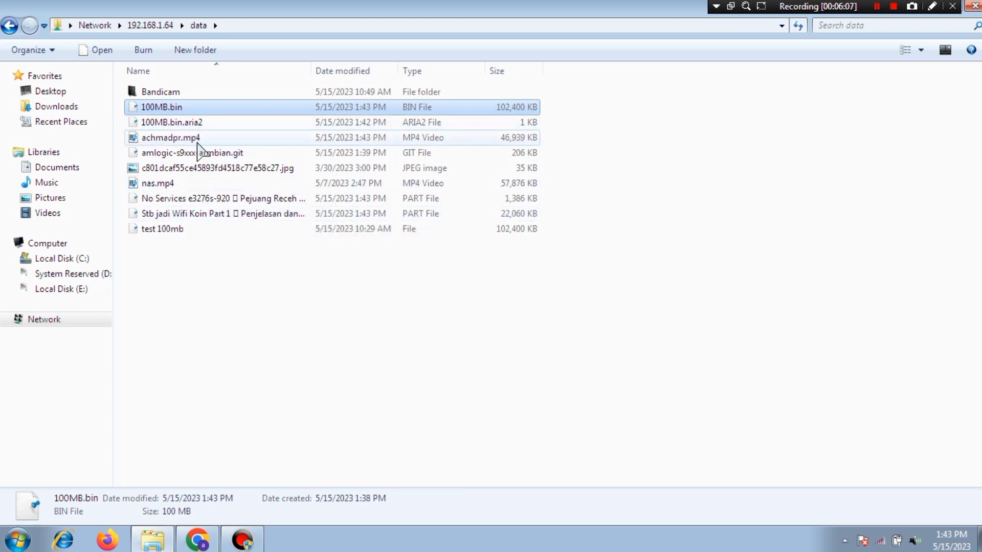
pyautogui.click(184, 200)
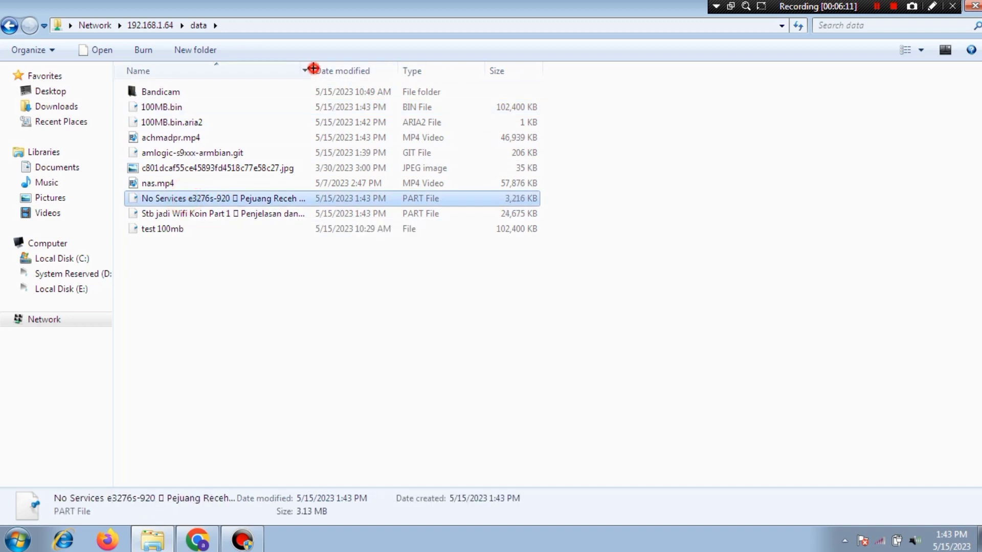
# Step: Widen the Name column so full file names show, then return to the Downloader page
pyautogui.moveTo(313, 68); pyautogui.dragTo(467, 68)
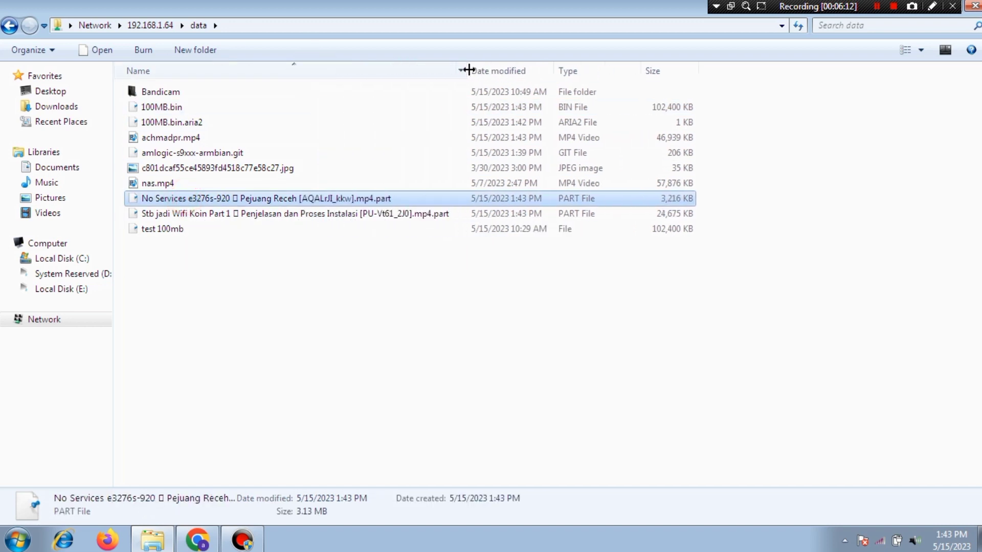
pyautogui.click(377, 217)
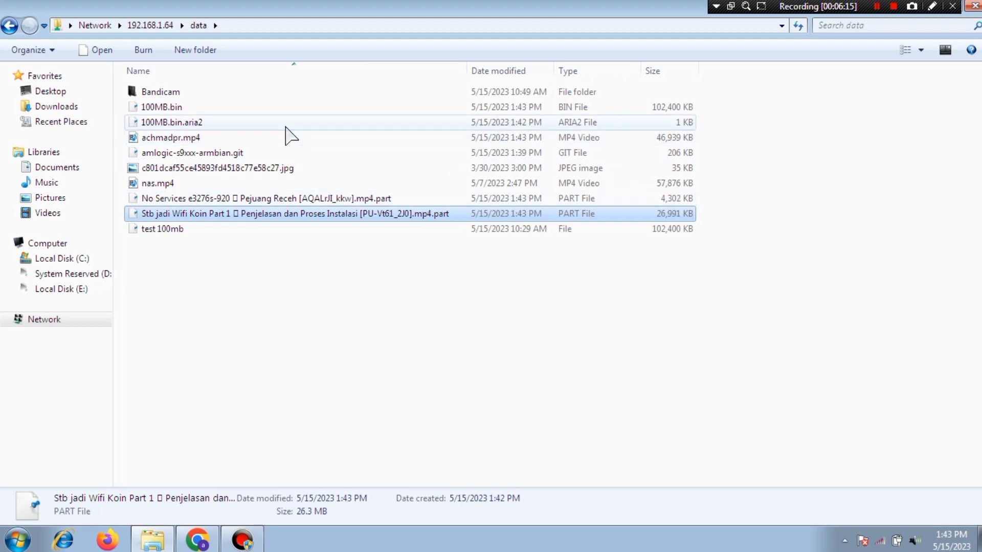
pyautogui.click(197, 540)
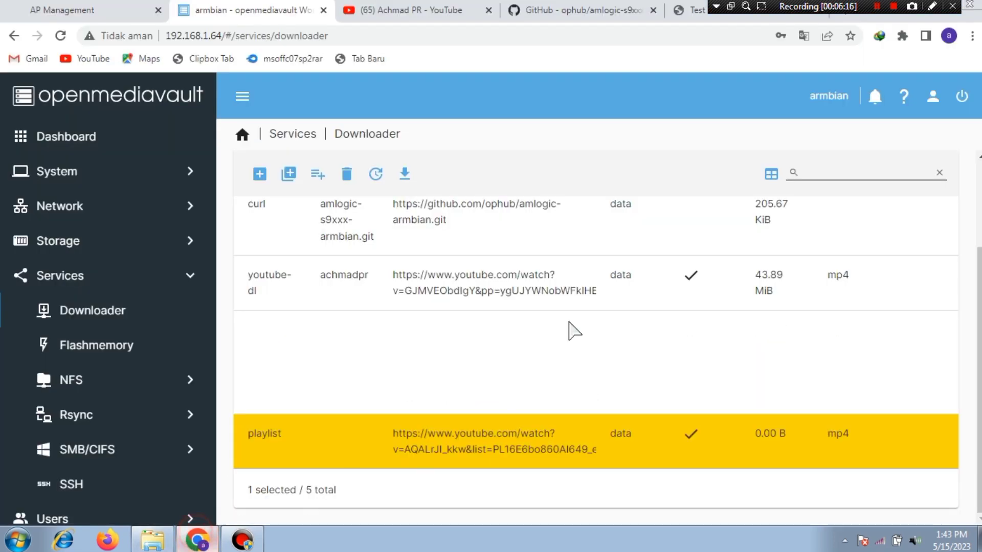
# Step: Reload the Downloader page from the sidebar and dismiss the Google Translate offer
pyautogui.scroll(3, 737, 453)
pyautogui.scroll(-2, 736, 453)
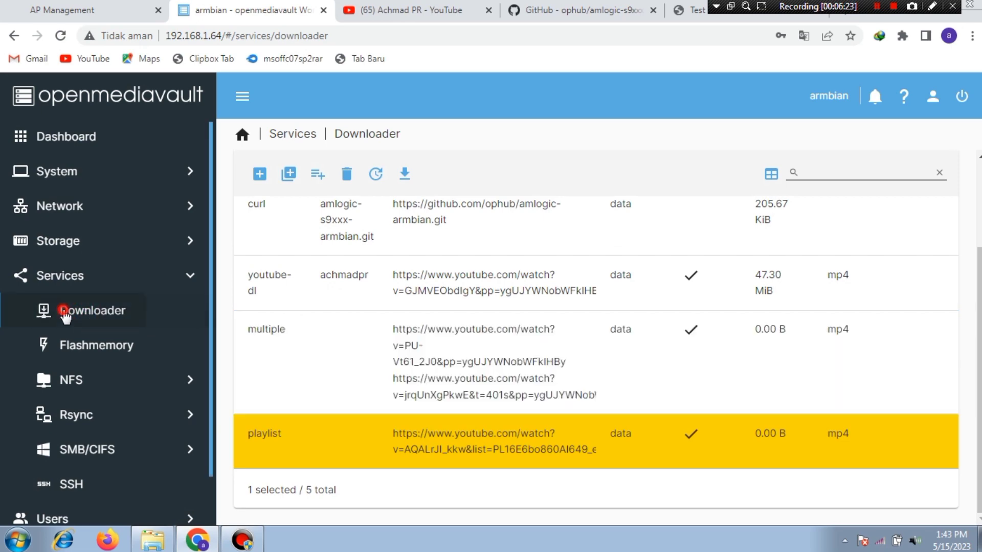
pyautogui.click(61, 36)
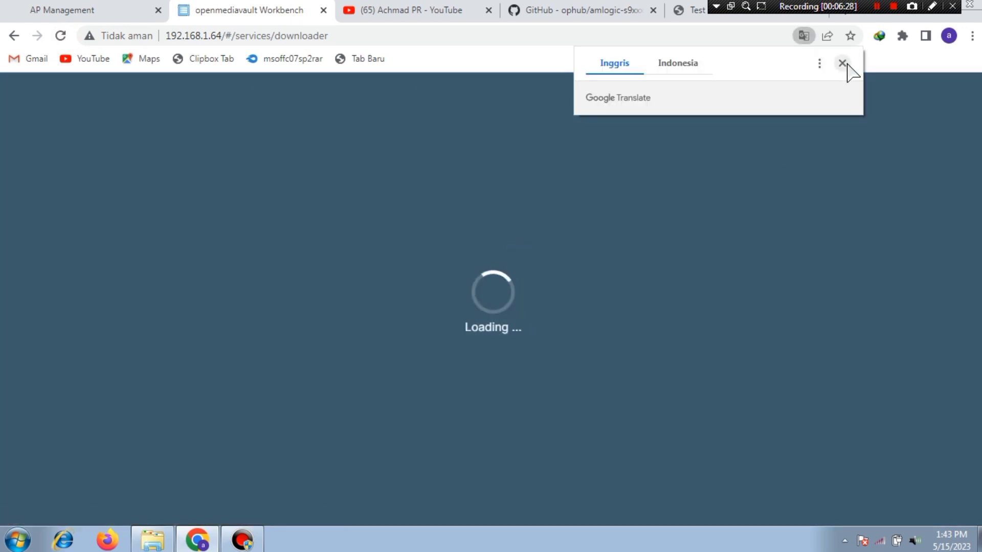
pyautogui.click(843, 63)
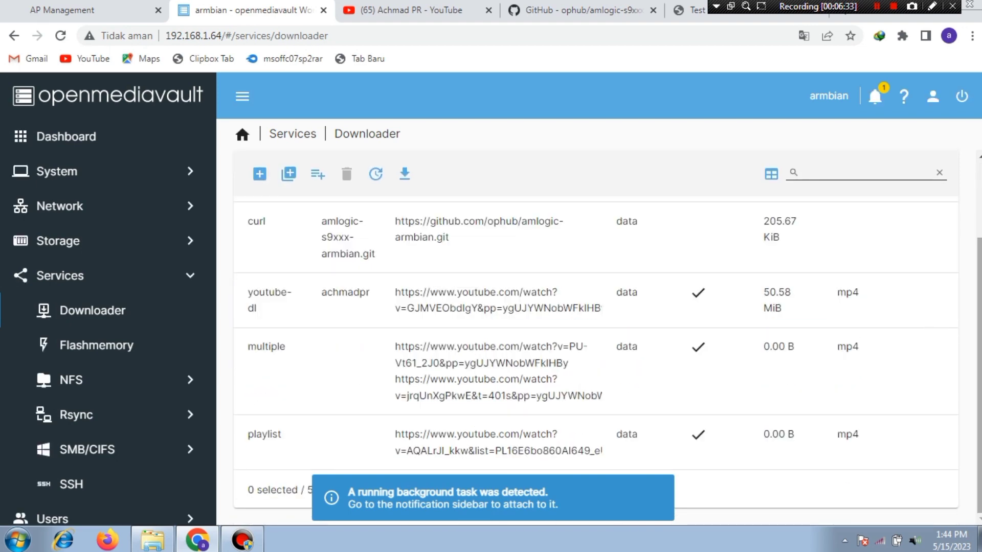
pyautogui.scroll(1, 737, 401)
pyautogui.scroll(-1, 737, 401)
pyautogui.scroll(1, 736, 401)
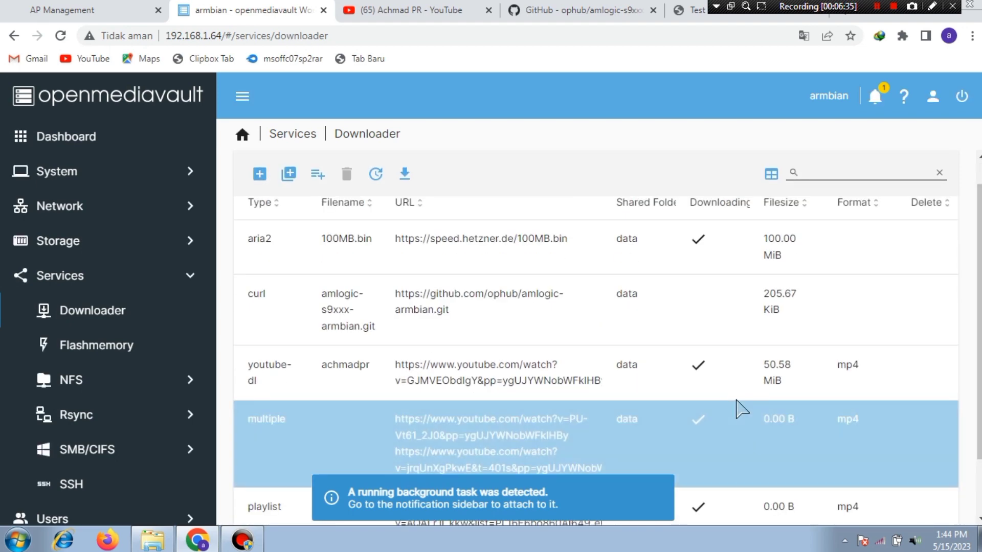
# Step: Select the curl and youtube-dl rows, ending on youtube-dl achmadpr now at 56.03 MiB
pyautogui.click(657, 395)
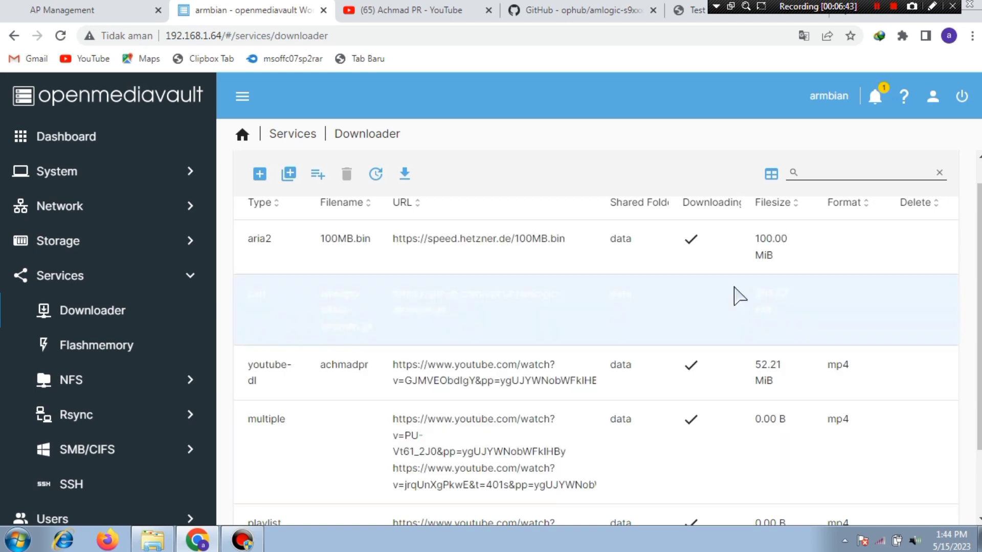
pyautogui.click(787, 338)
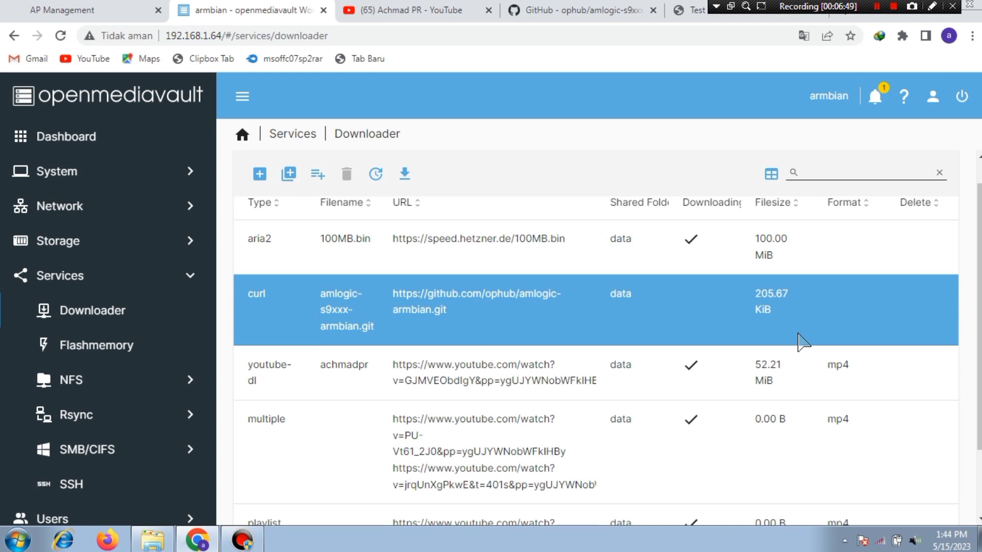
pyautogui.click(750, 309)
pyautogui.click(715, 377)
pyautogui.click(739, 388)
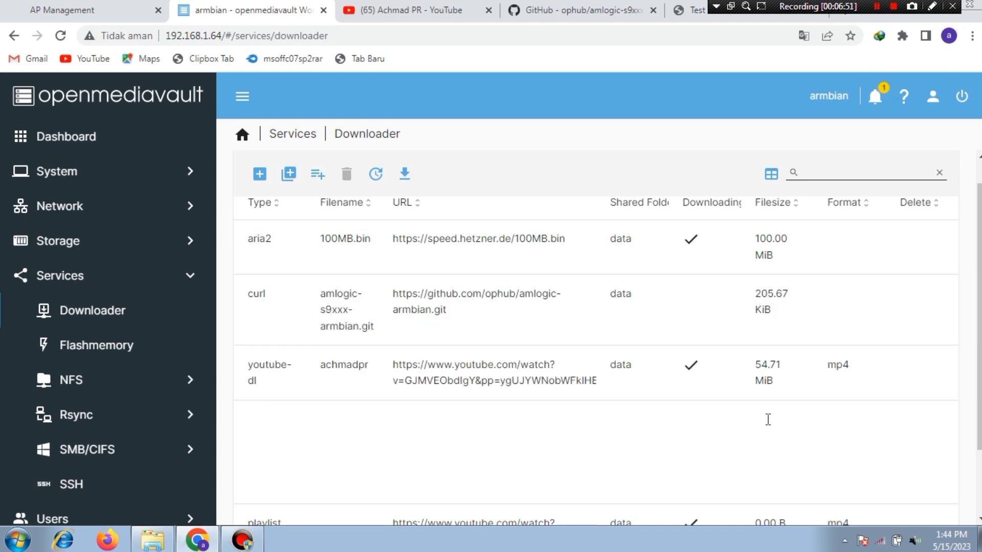
pyautogui.click(761, 366)
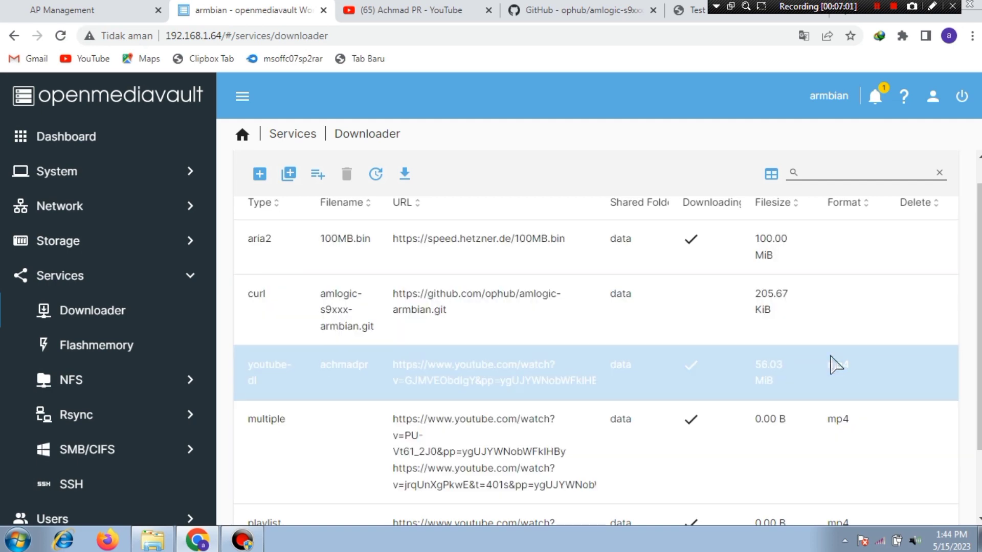
pyautogui.scroll(-2, 834, 368)
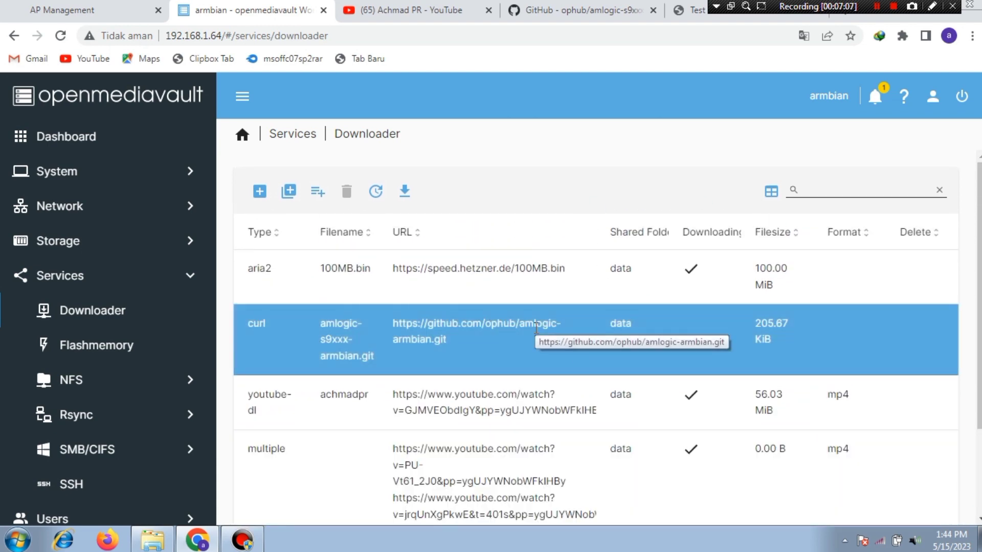
pyautogui.scroll(-3, 537, 335)
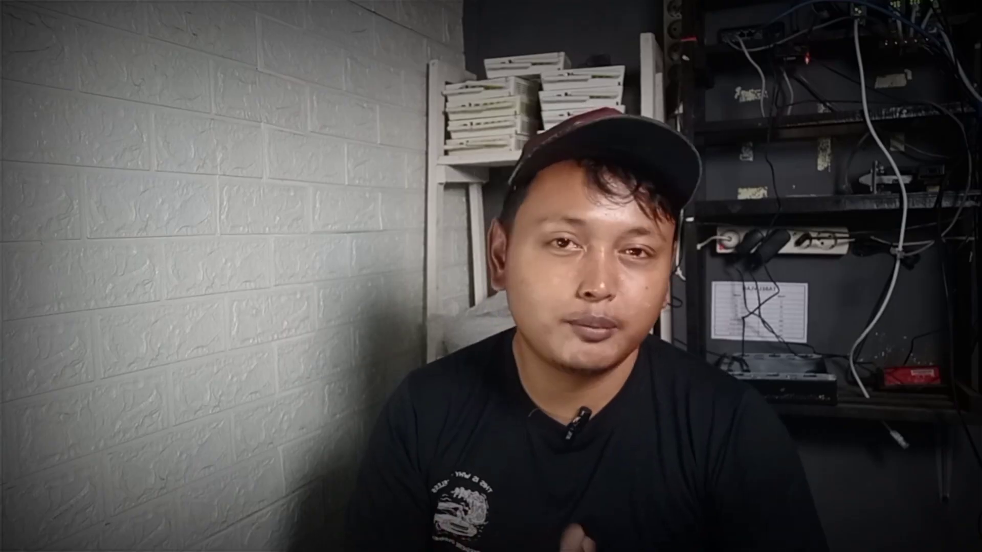